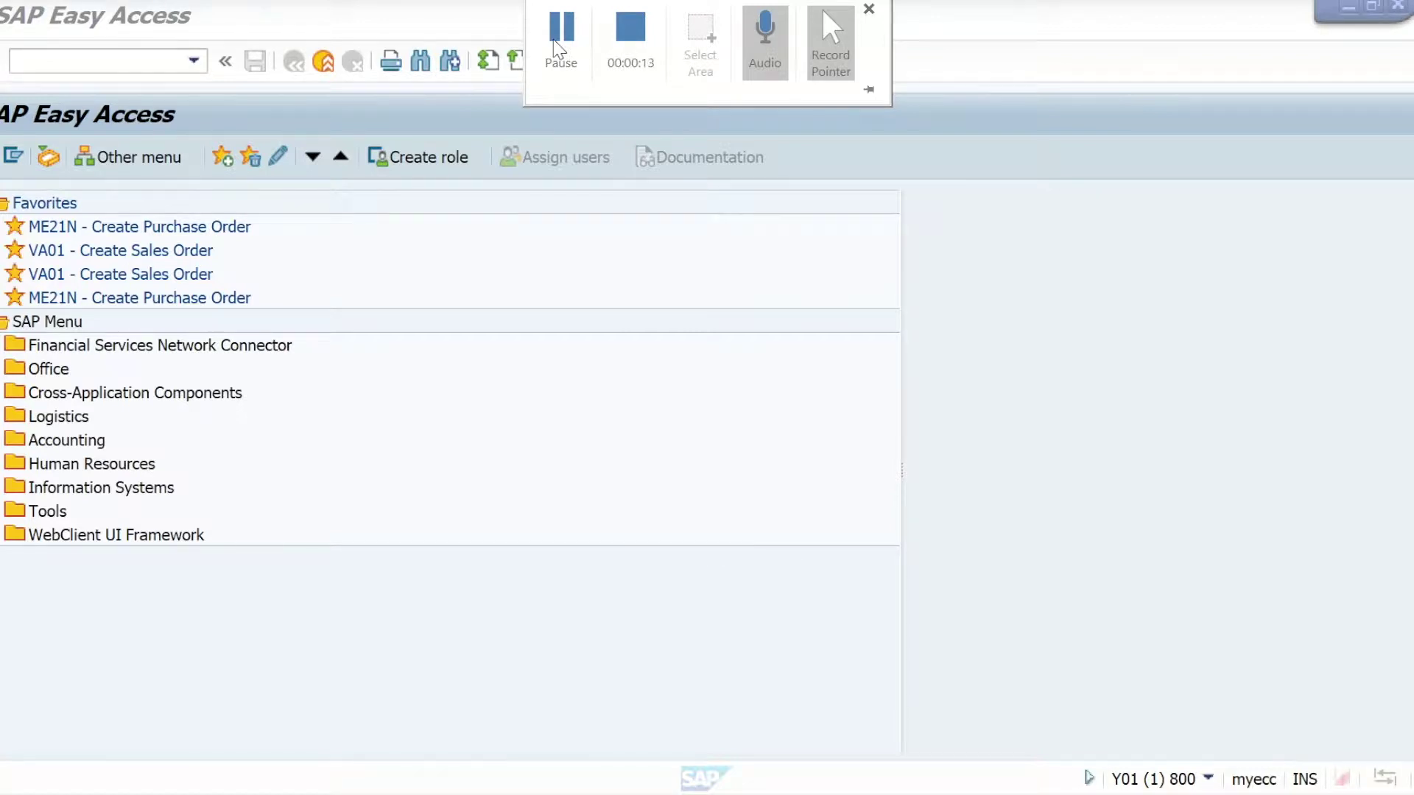
# Step: Start creating a sales order with transaction VA01, keeping order type OR
pyautogui.click(84, 55)
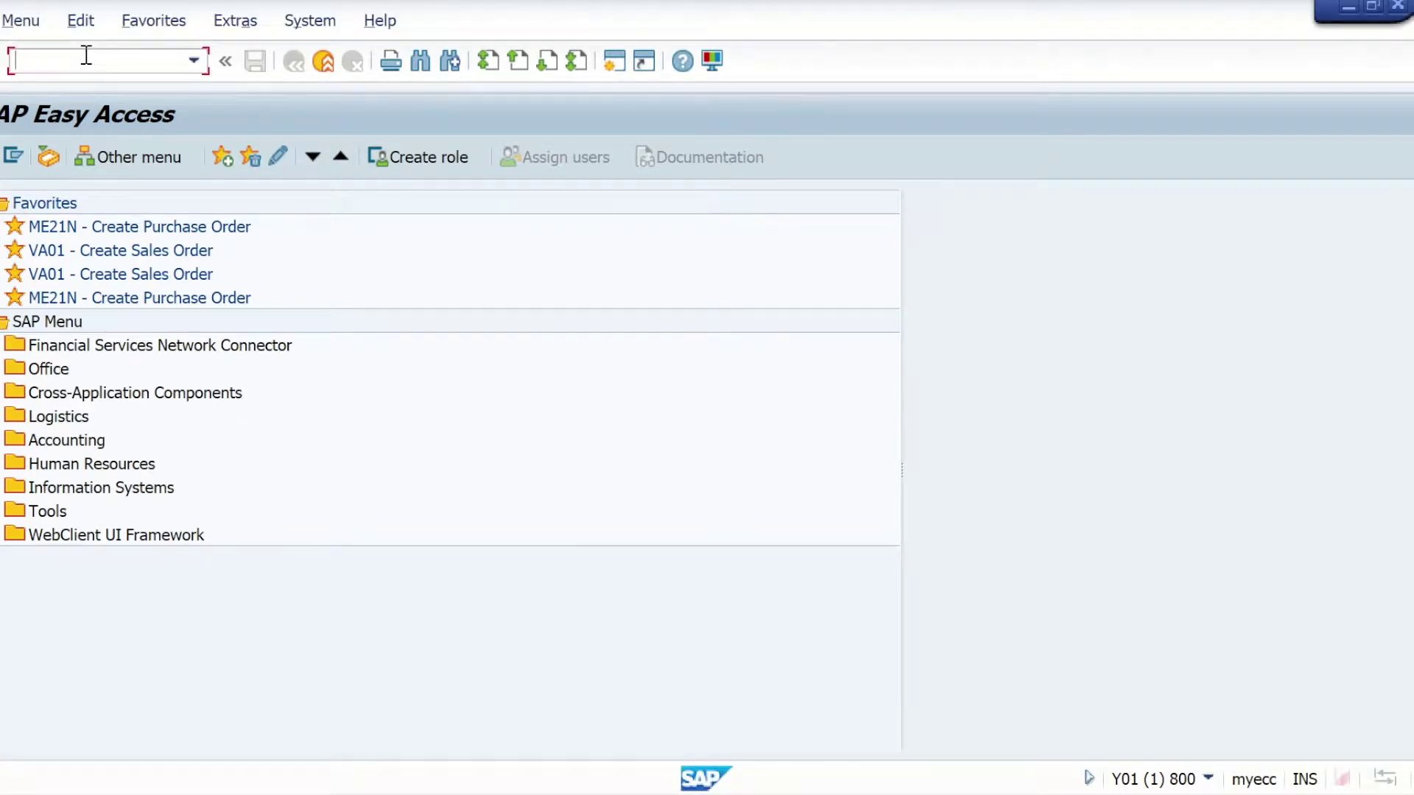
pyautogui.write('va01')
pyautogui.press('Return')
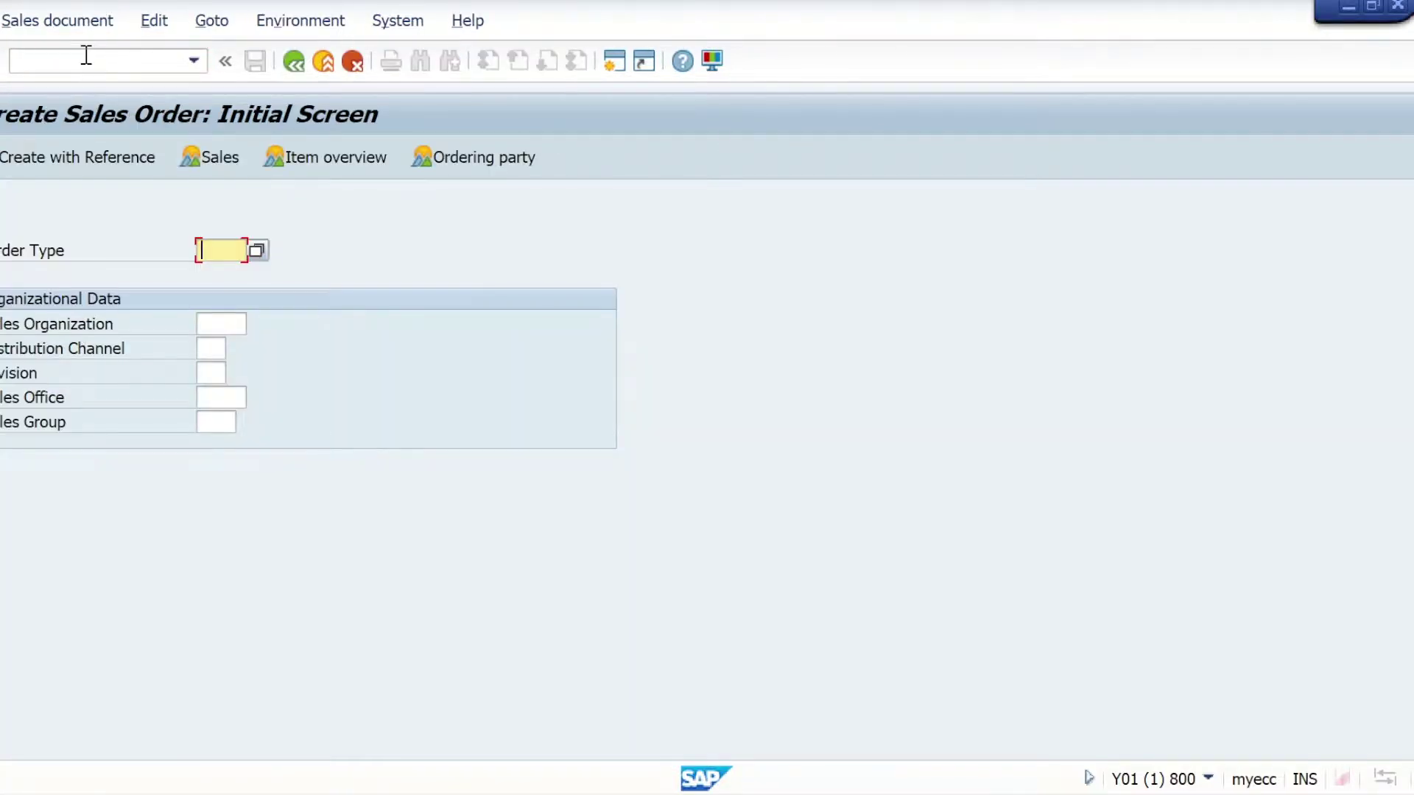
pyautogui.write('OR')
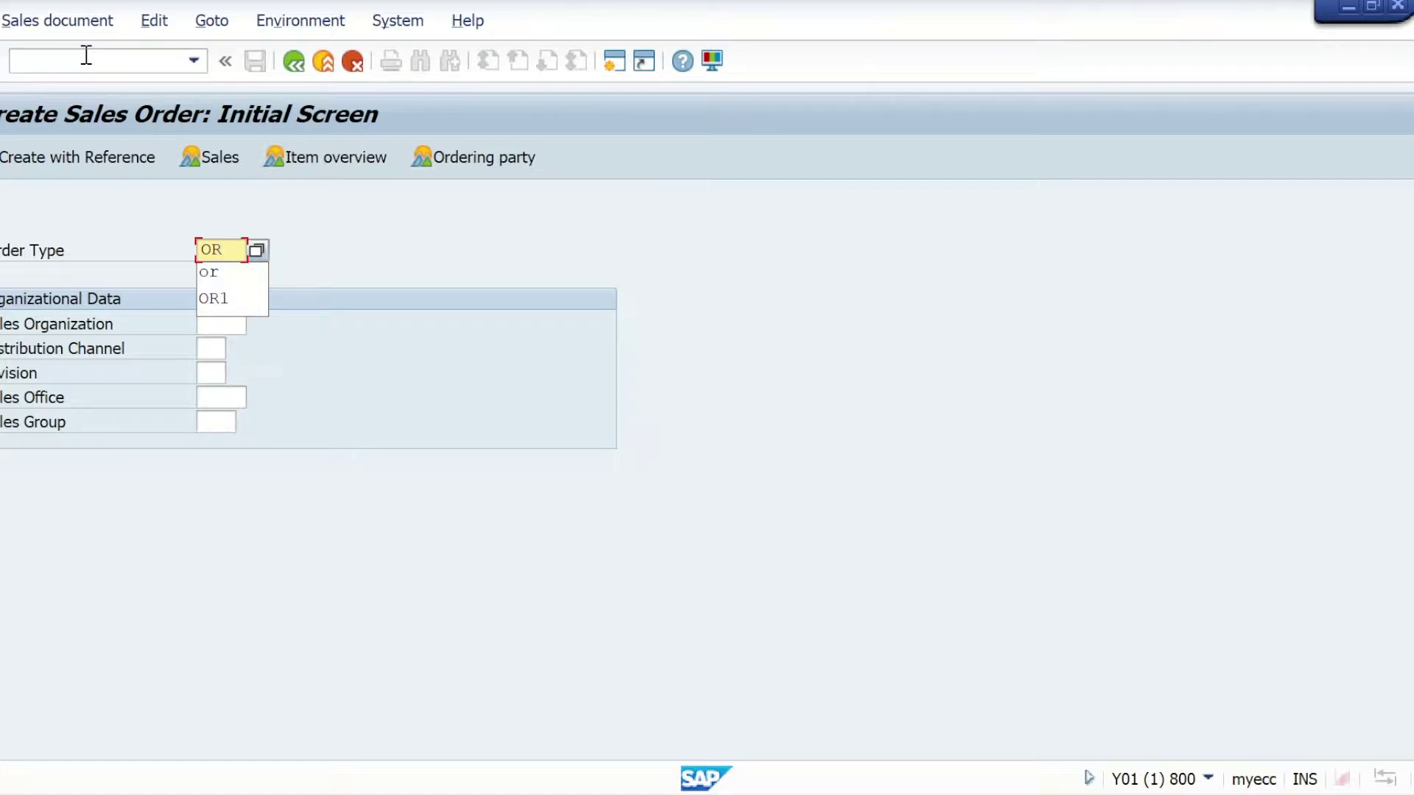
pyautogui.press('Tab')
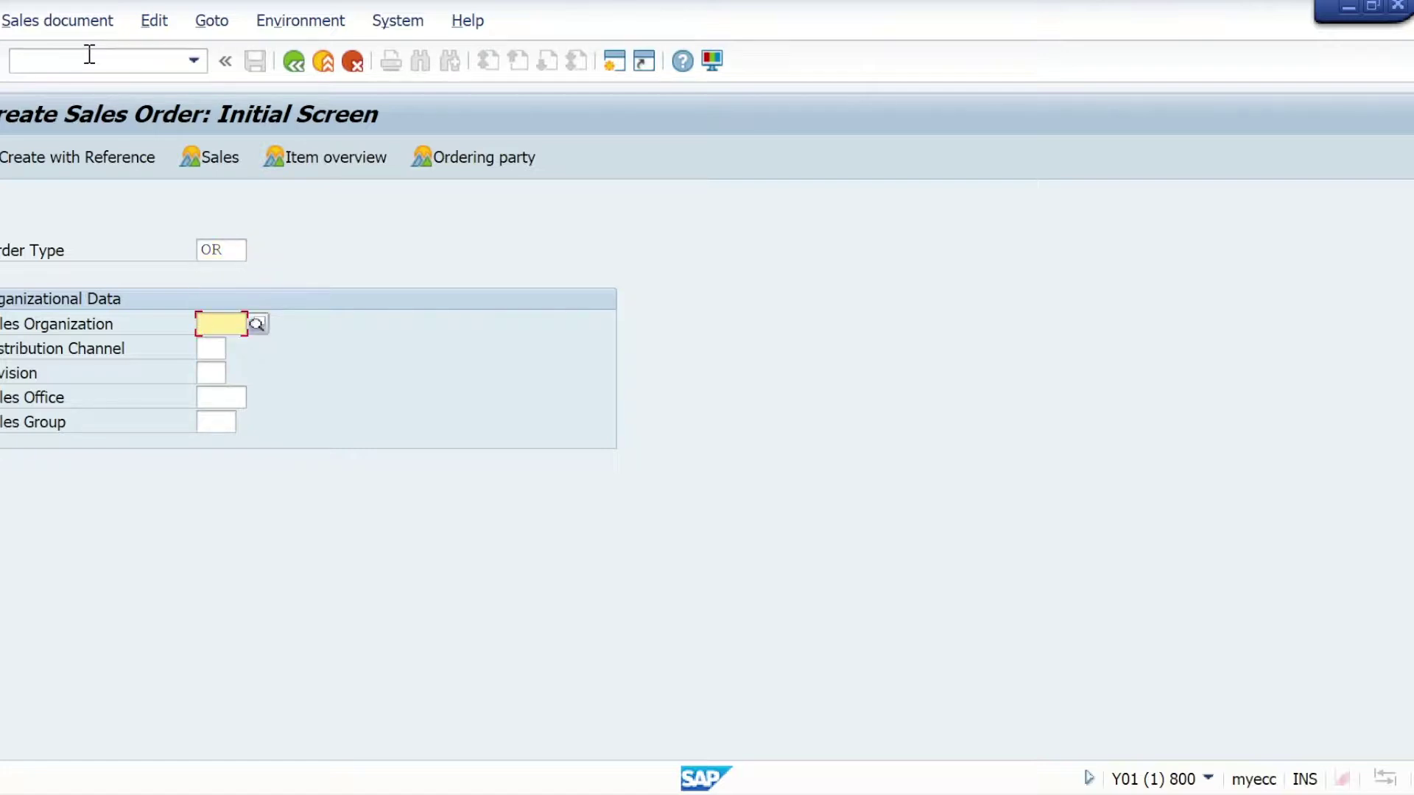
pyautogui.write('b')
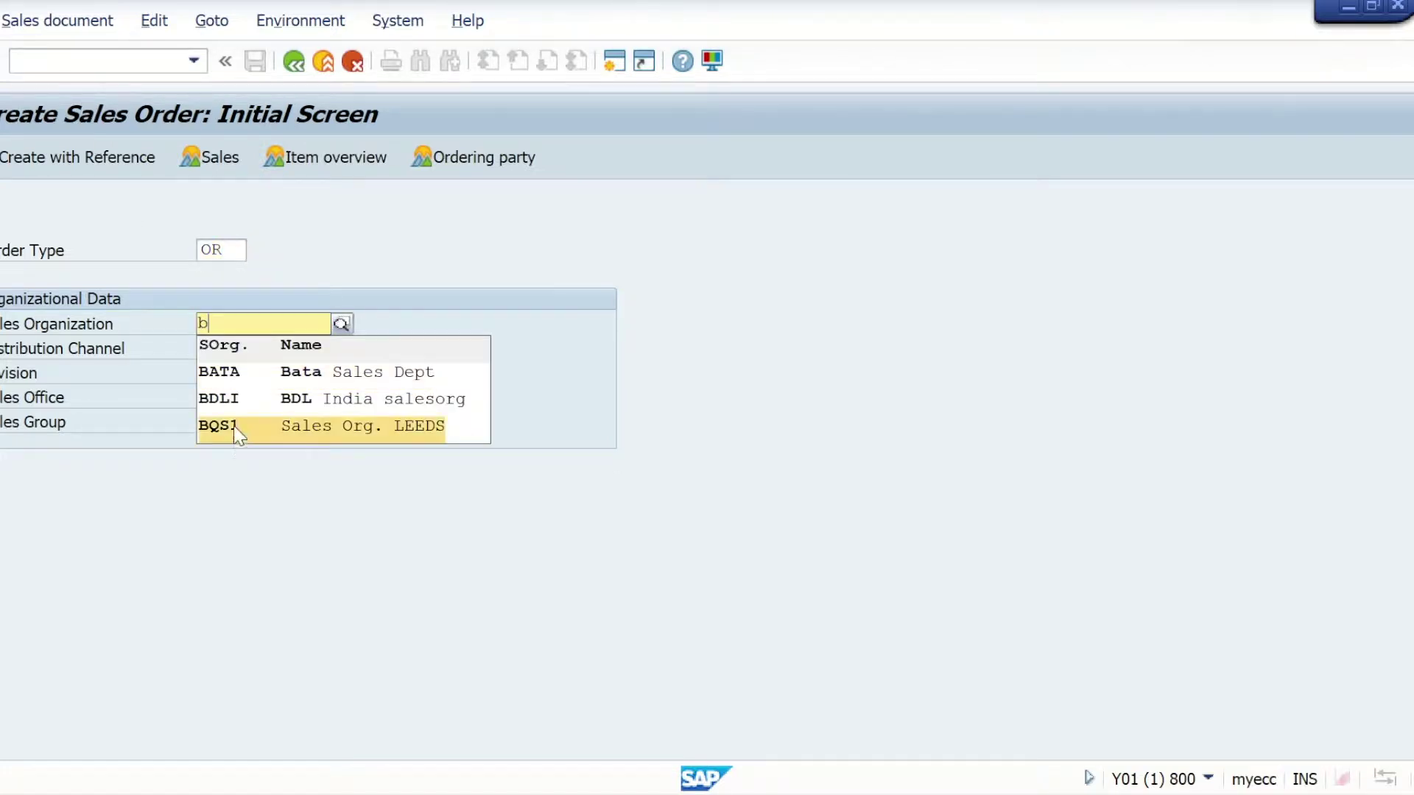
# Step: Set sales organization BQS1, distribution channel 01, division 10 and submit the initial data
pyautogui.click(242, 431)
pyautogui.click(217, 349)
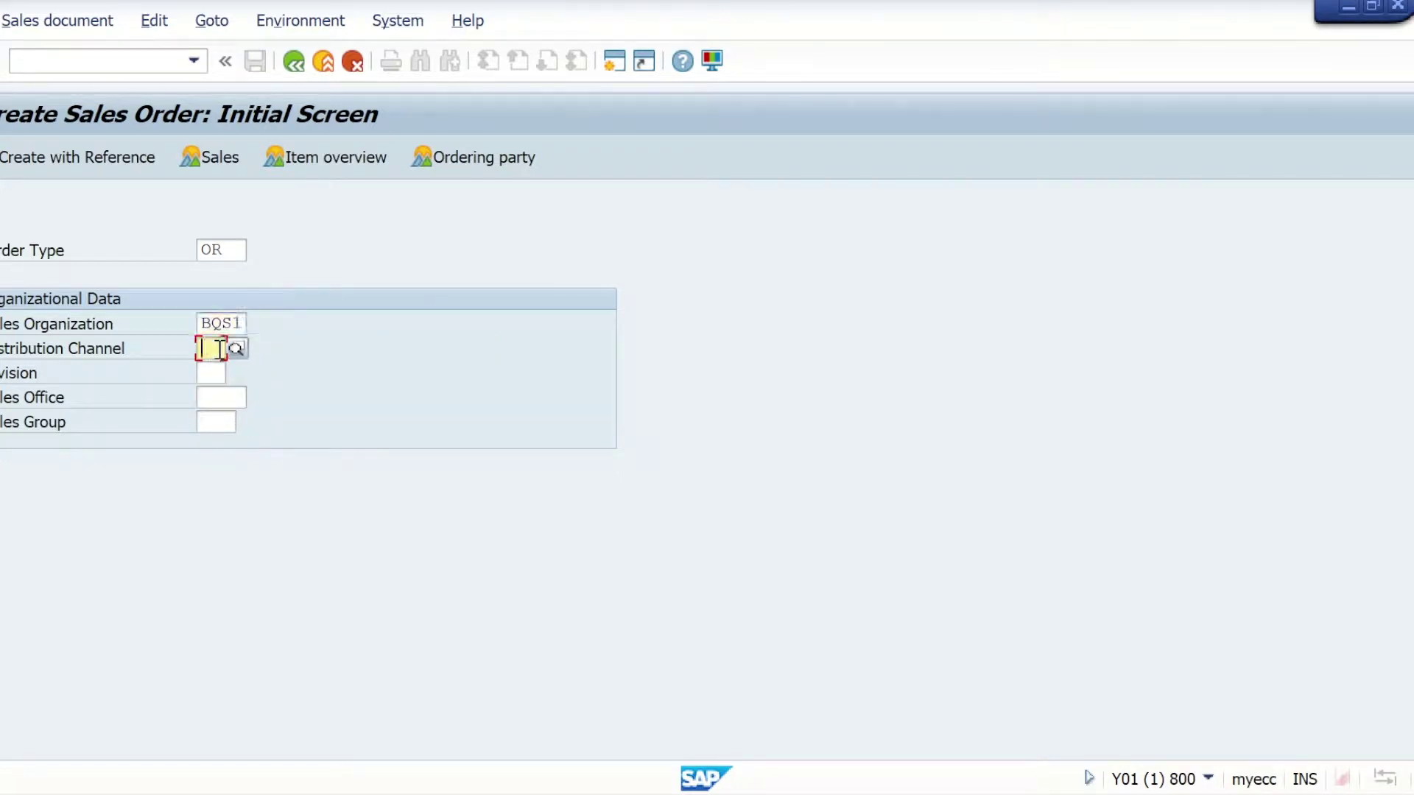
pyautogui.write('01')
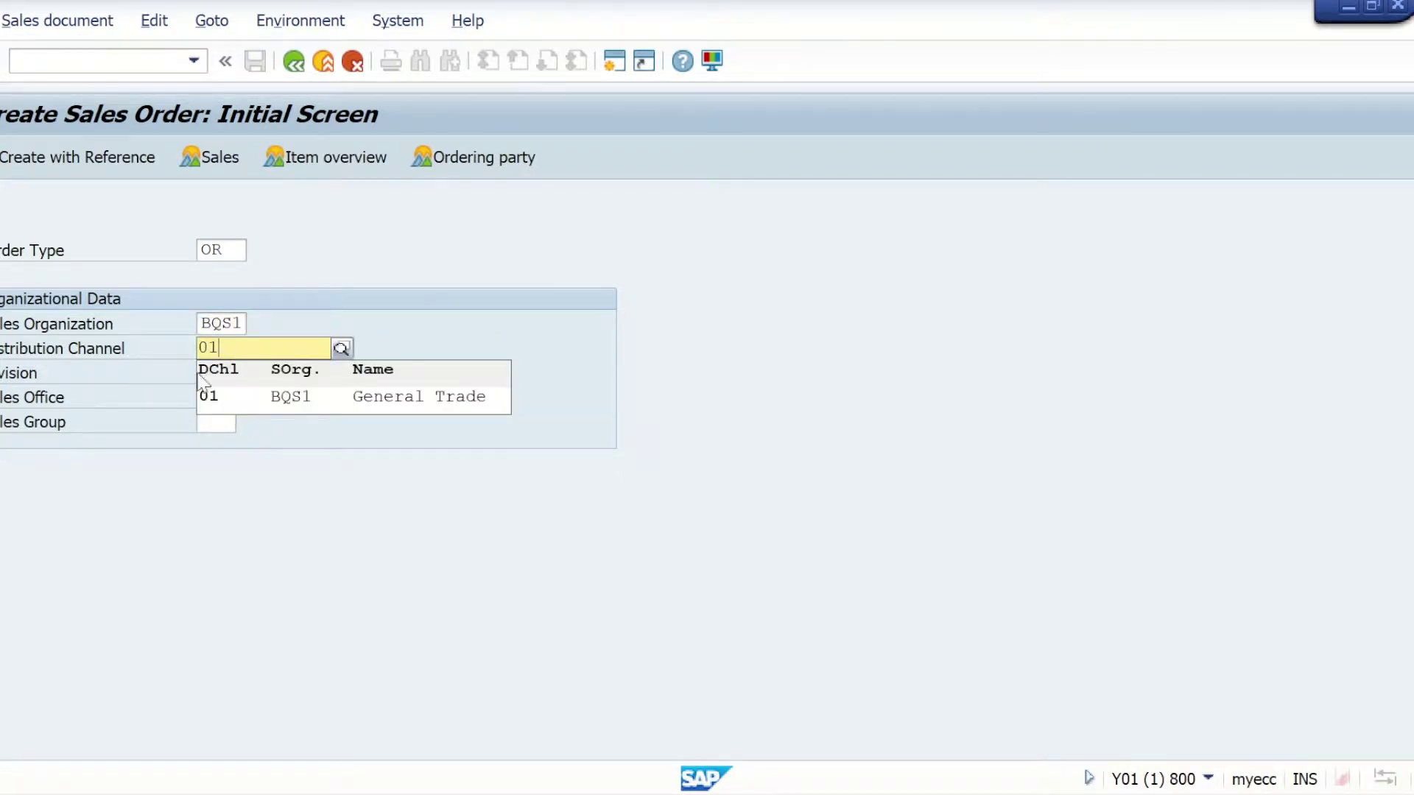
pyautogui.click(204, 408)
pyautogui.click(214, 373)
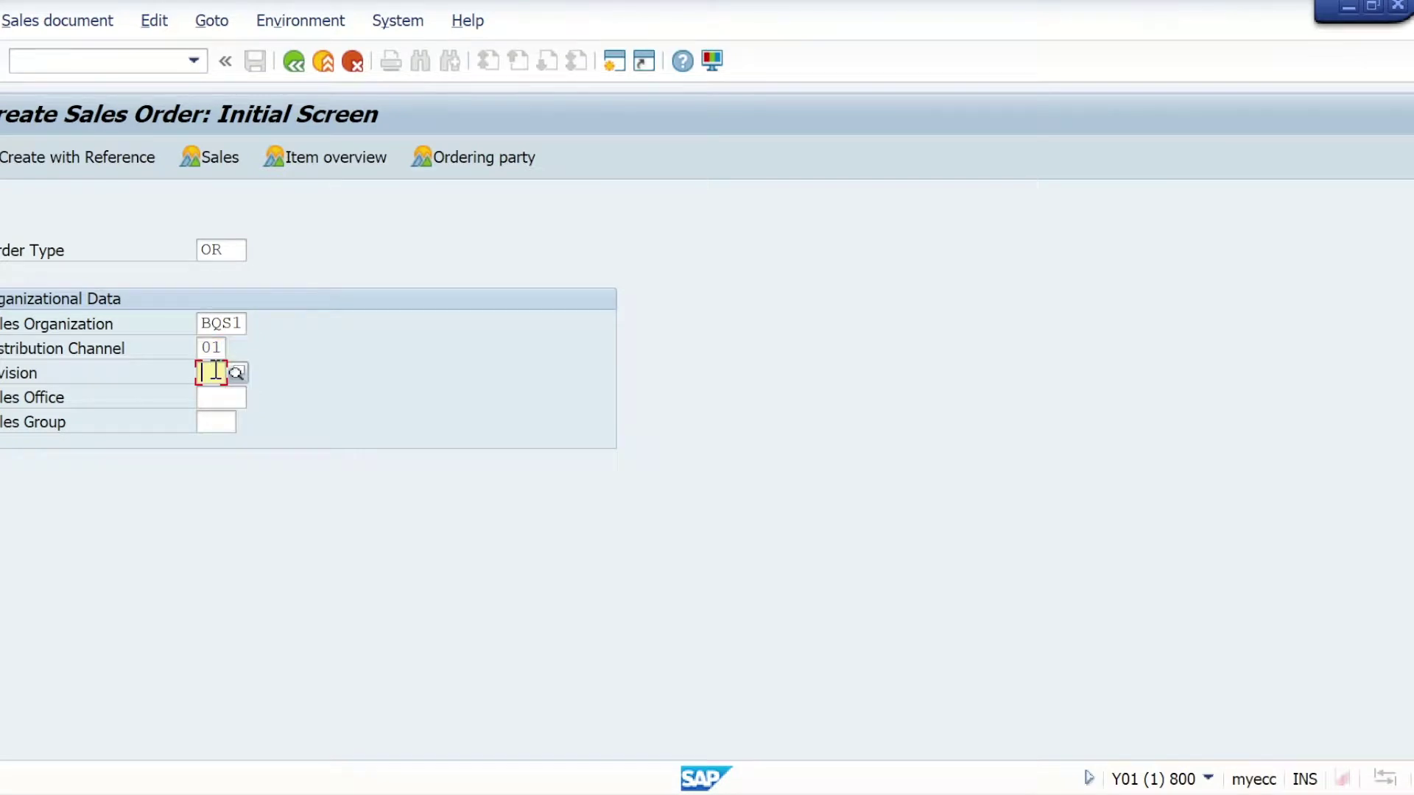
pyautogui.write('10')
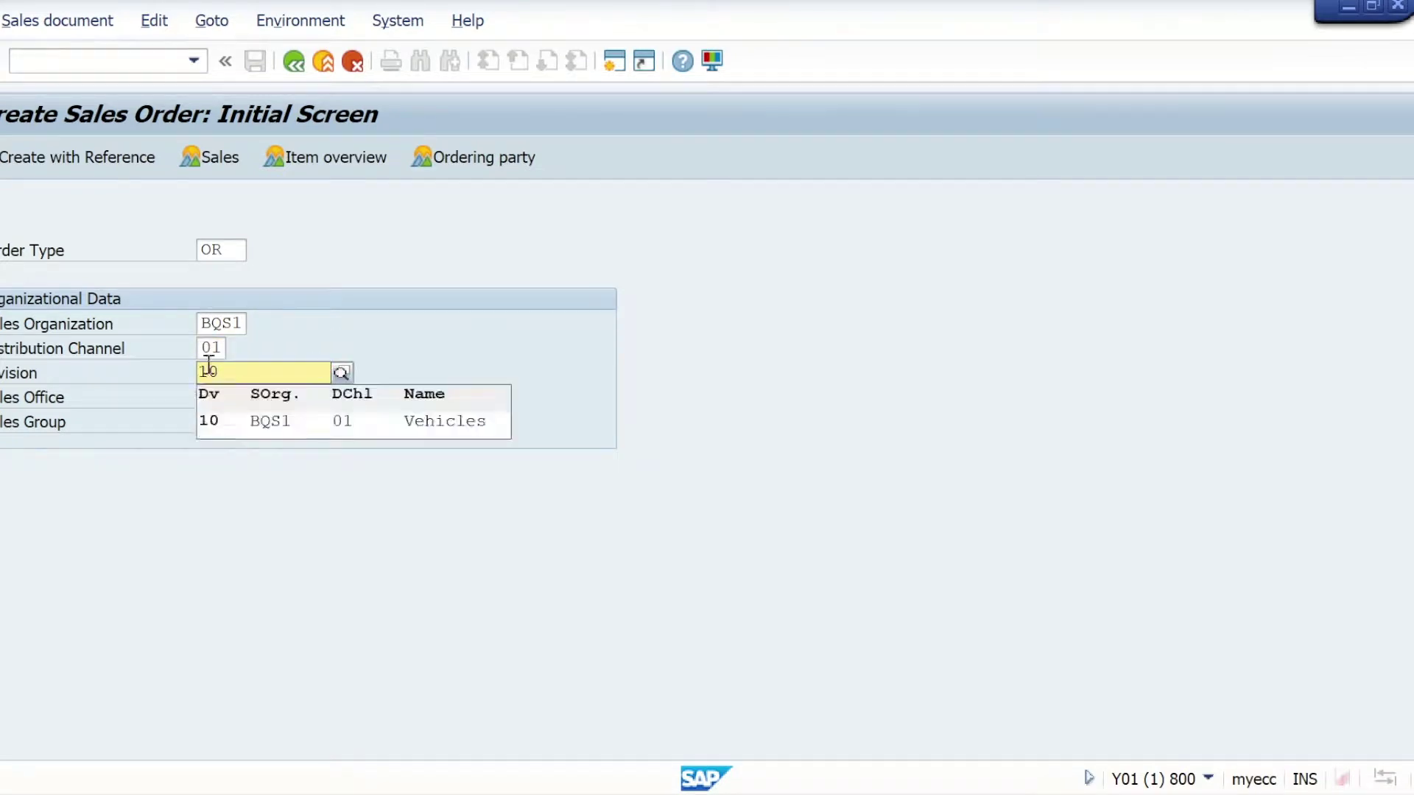
pyautogui.click(254, 422)
pyautogui.press('Return')
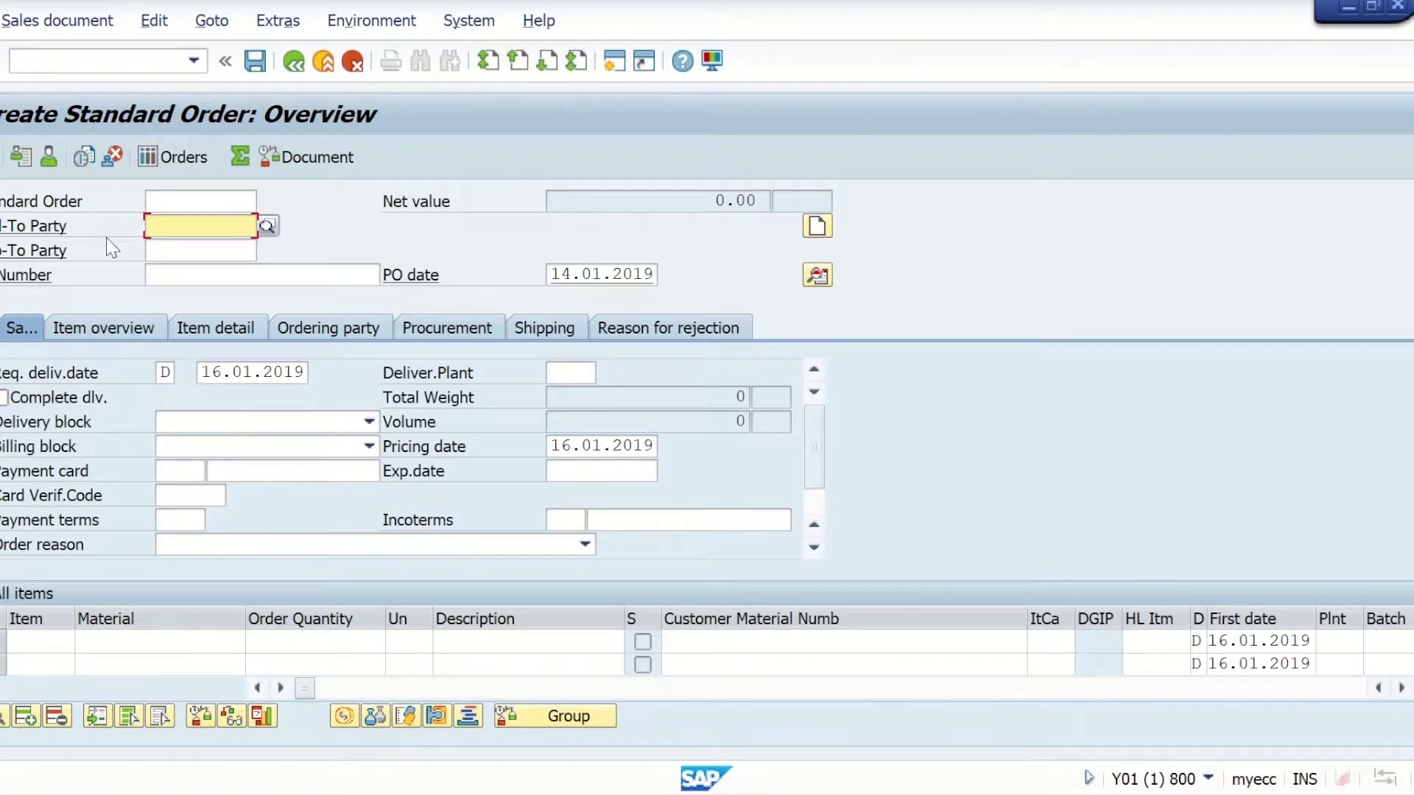
pyautogui.write('bq')
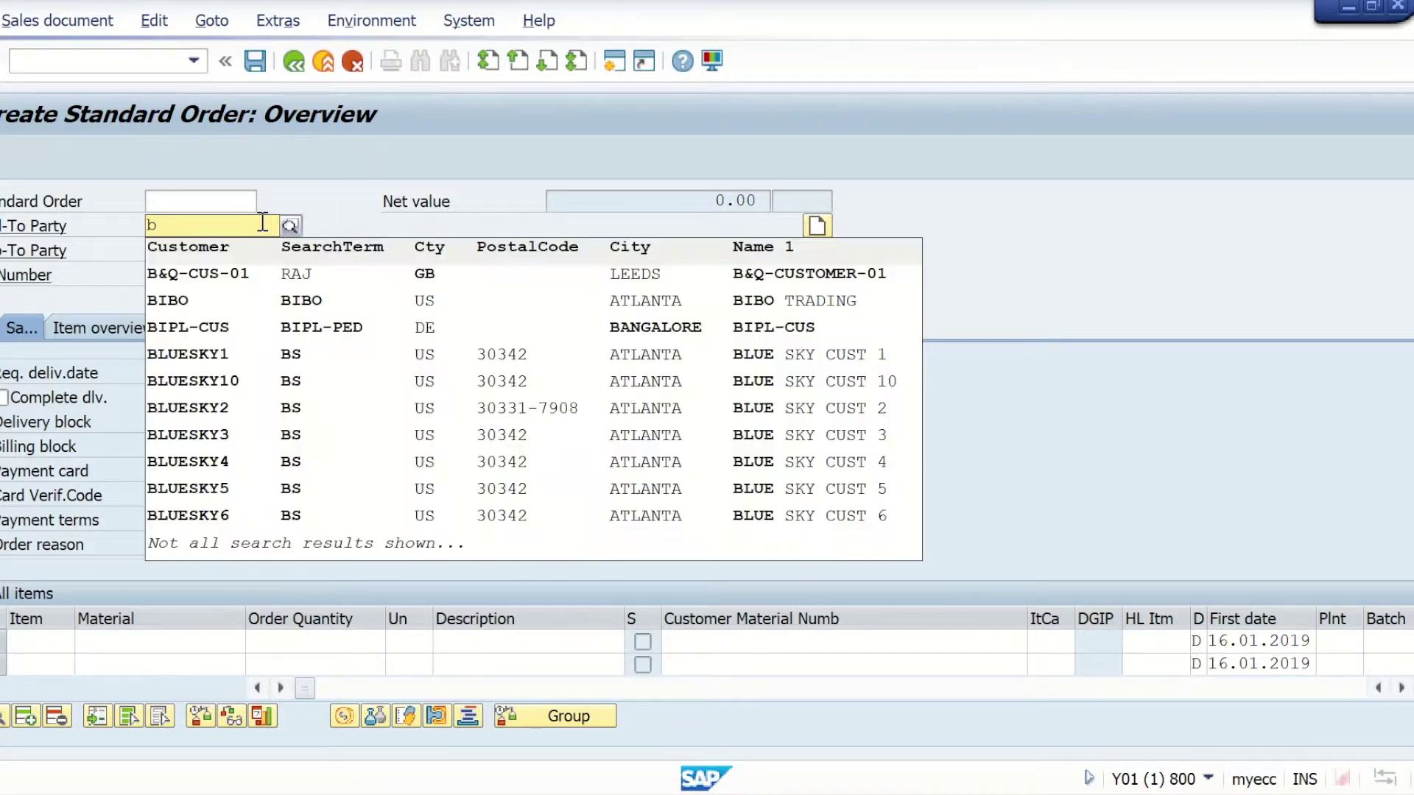
# Step: Choose customer B&Q-CUS-01 as sold-to party and load its details
pyautogui.click(226, 271)
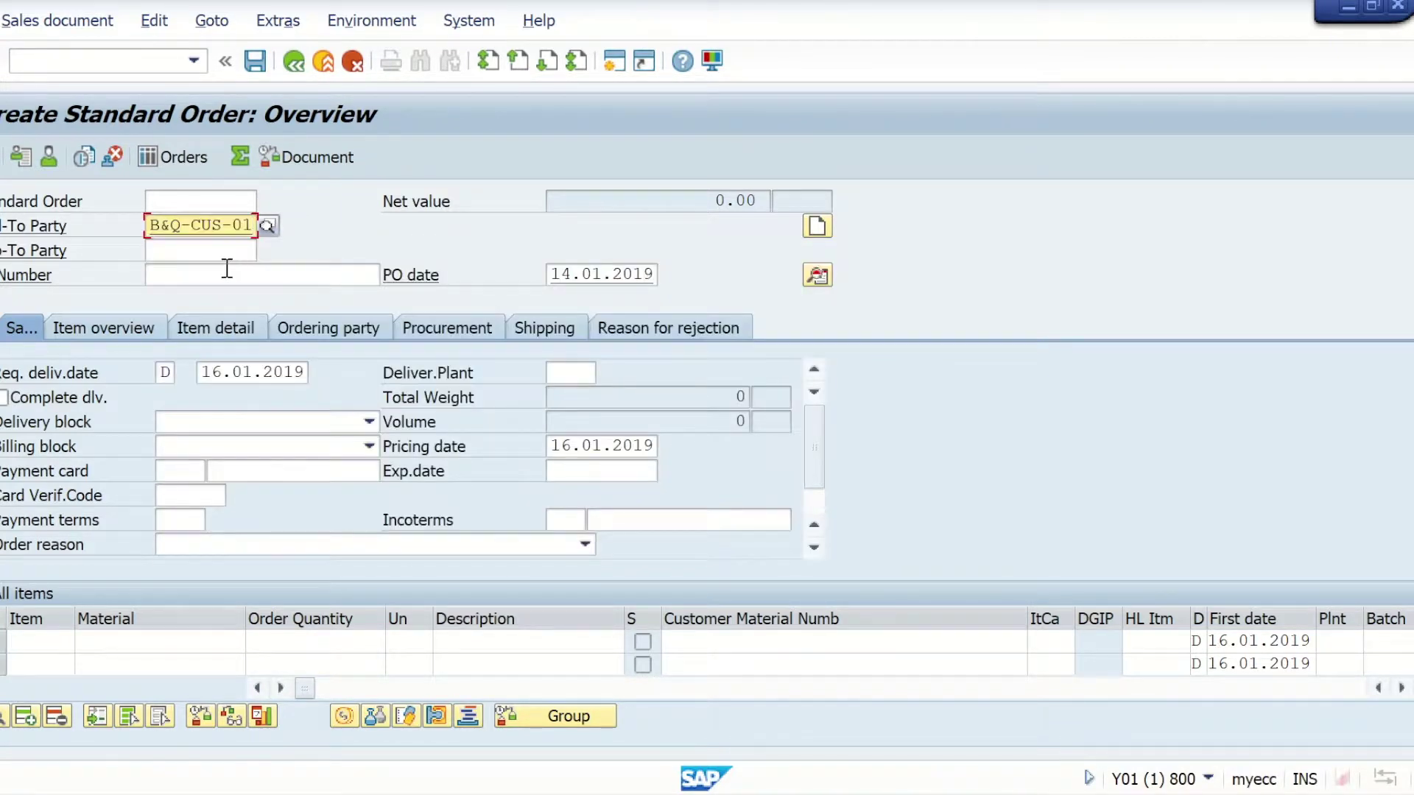
pyautogui.press('Return')
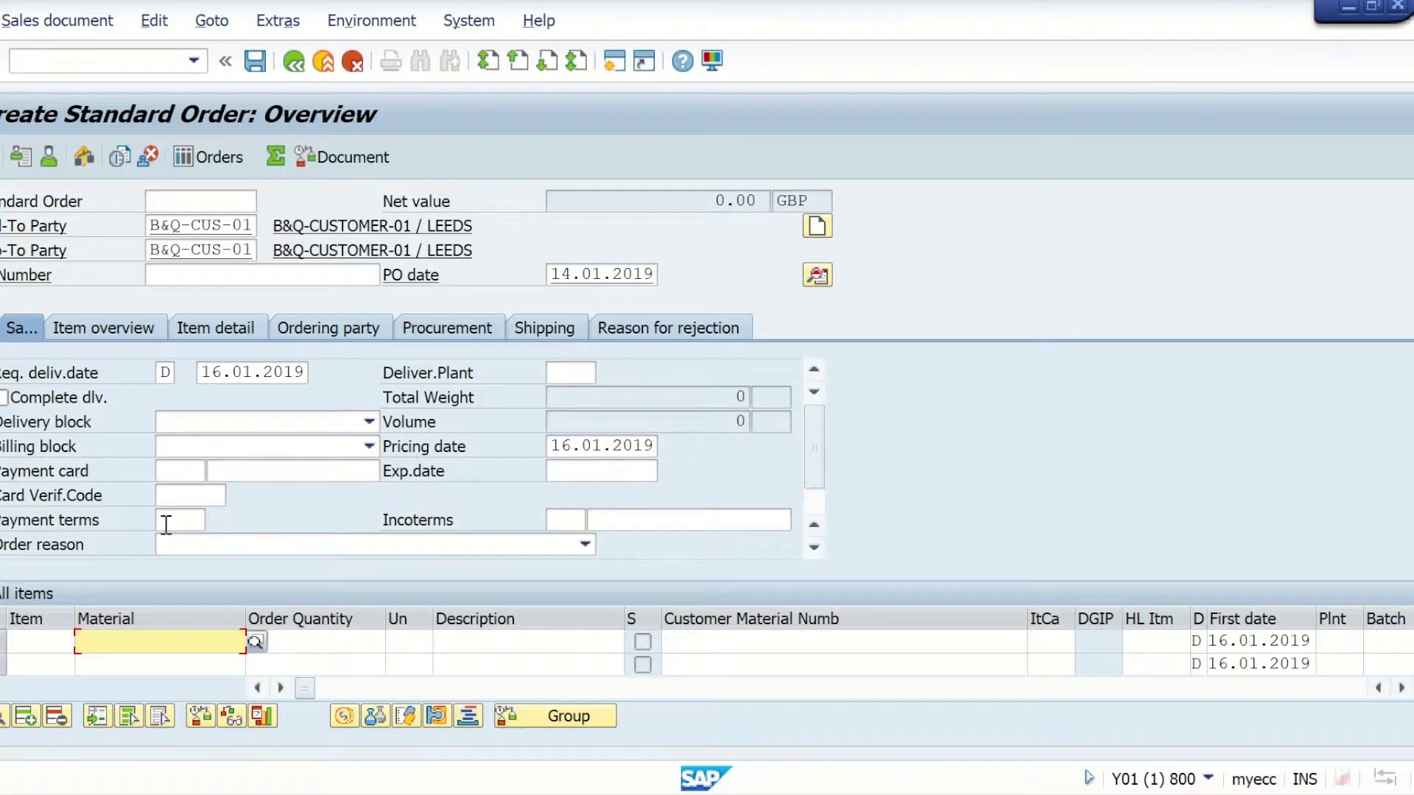
# Step: Enter payment terms 0001 and incoterms CPT for the order
pyautogui.click(165, 523)
pyautogui.click(167, 524)
pyautogui.write('0001')
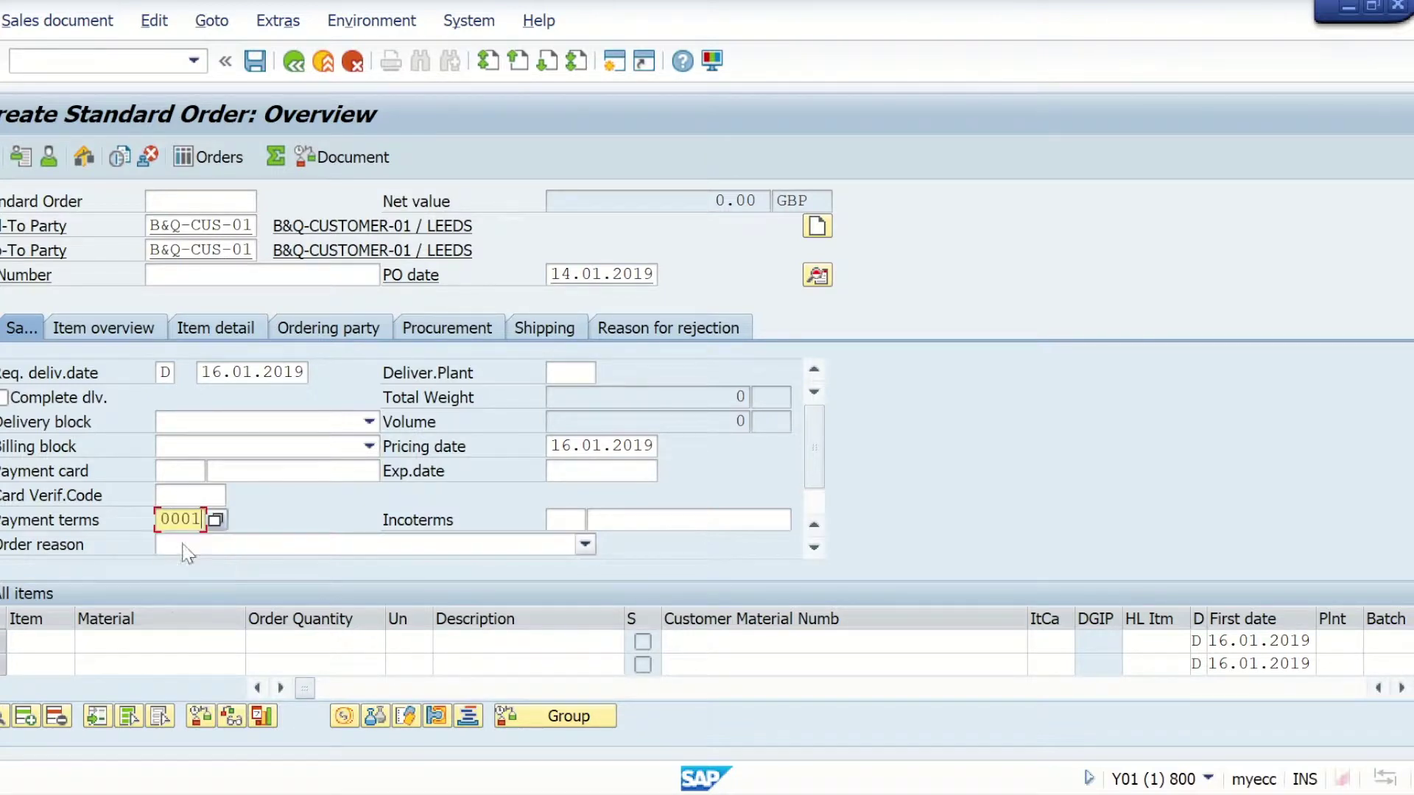
pyautogui.click(569, 519)
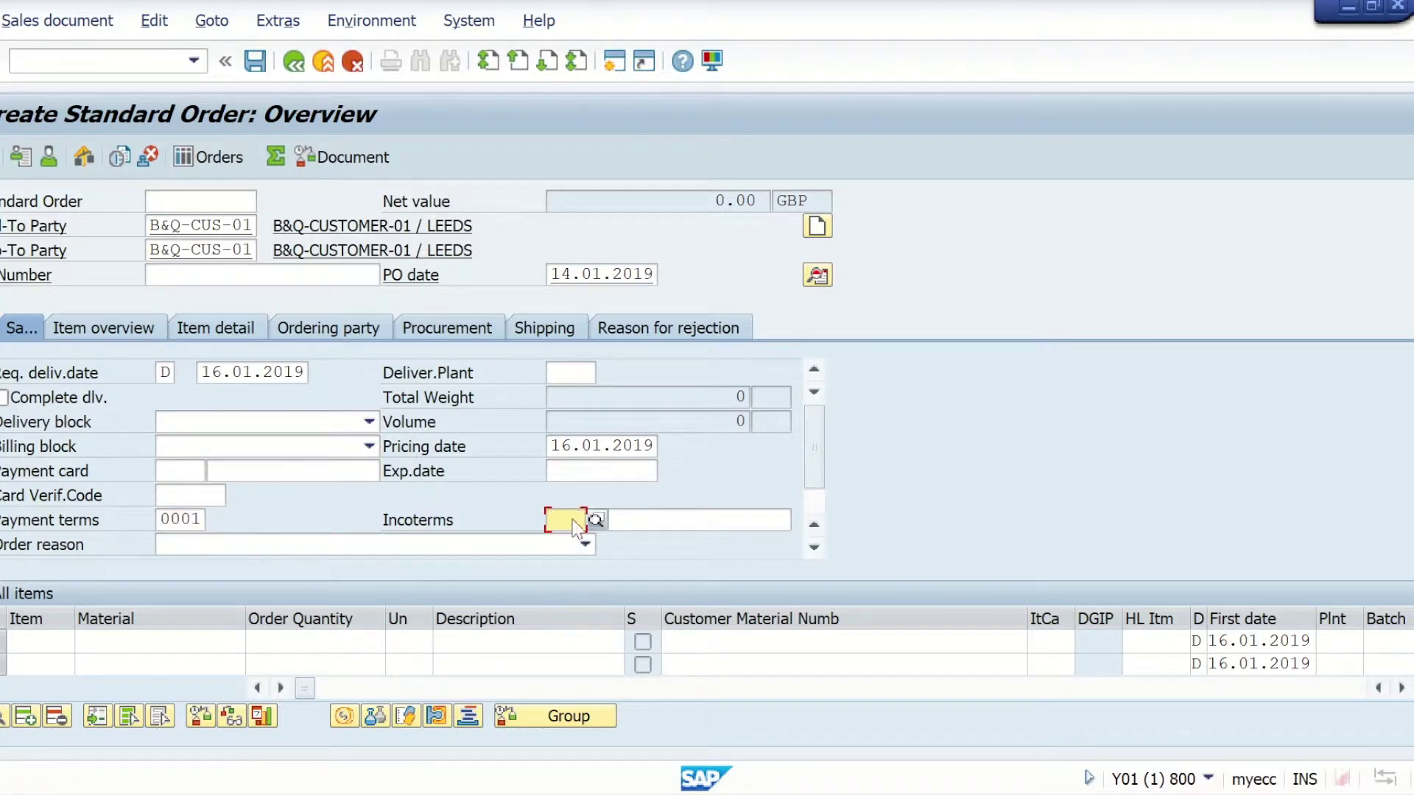
pyautogui.click(575, 528)
pyautogui.write('CPT')
pyautogui.click(161, 639)
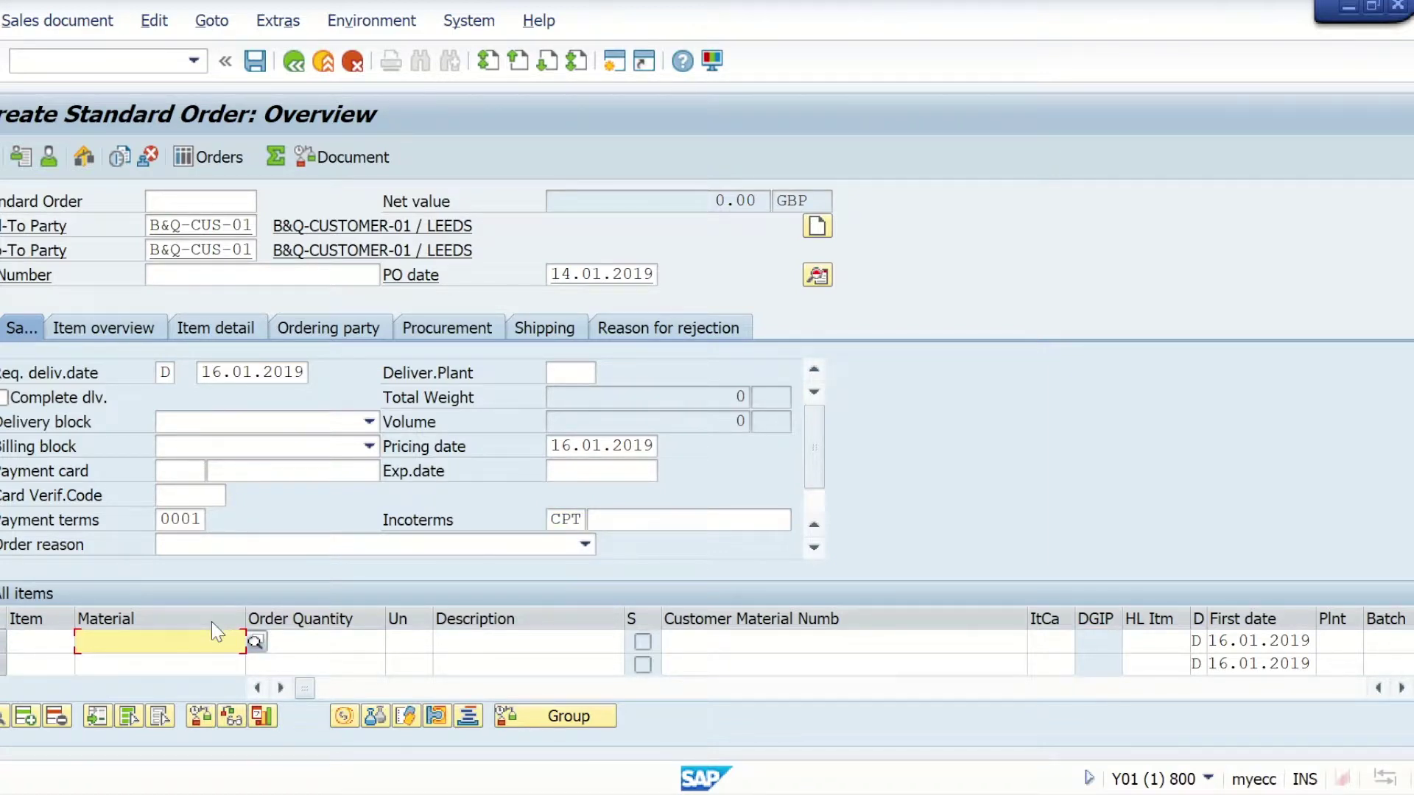
pyautogui.write('t')
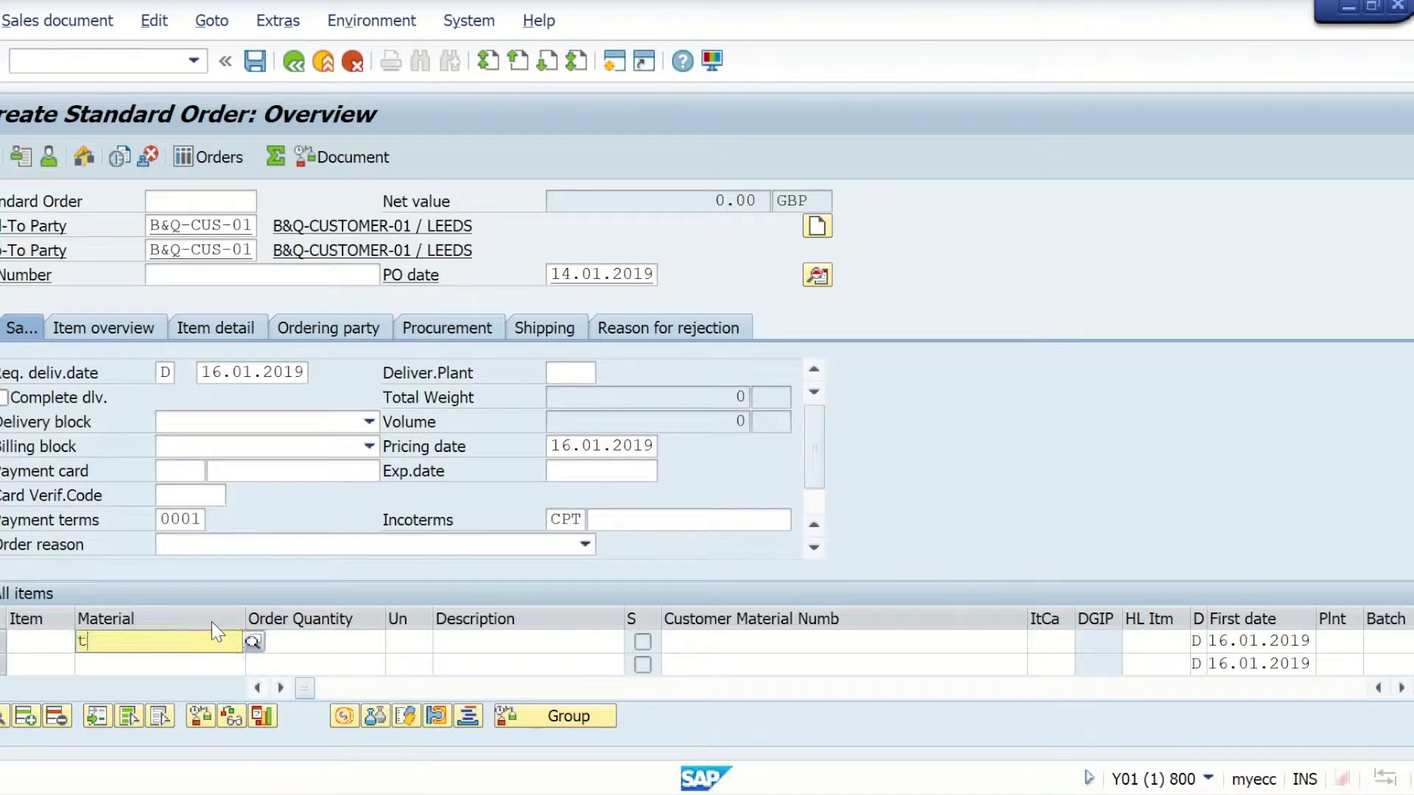
pyautogui.write('est')
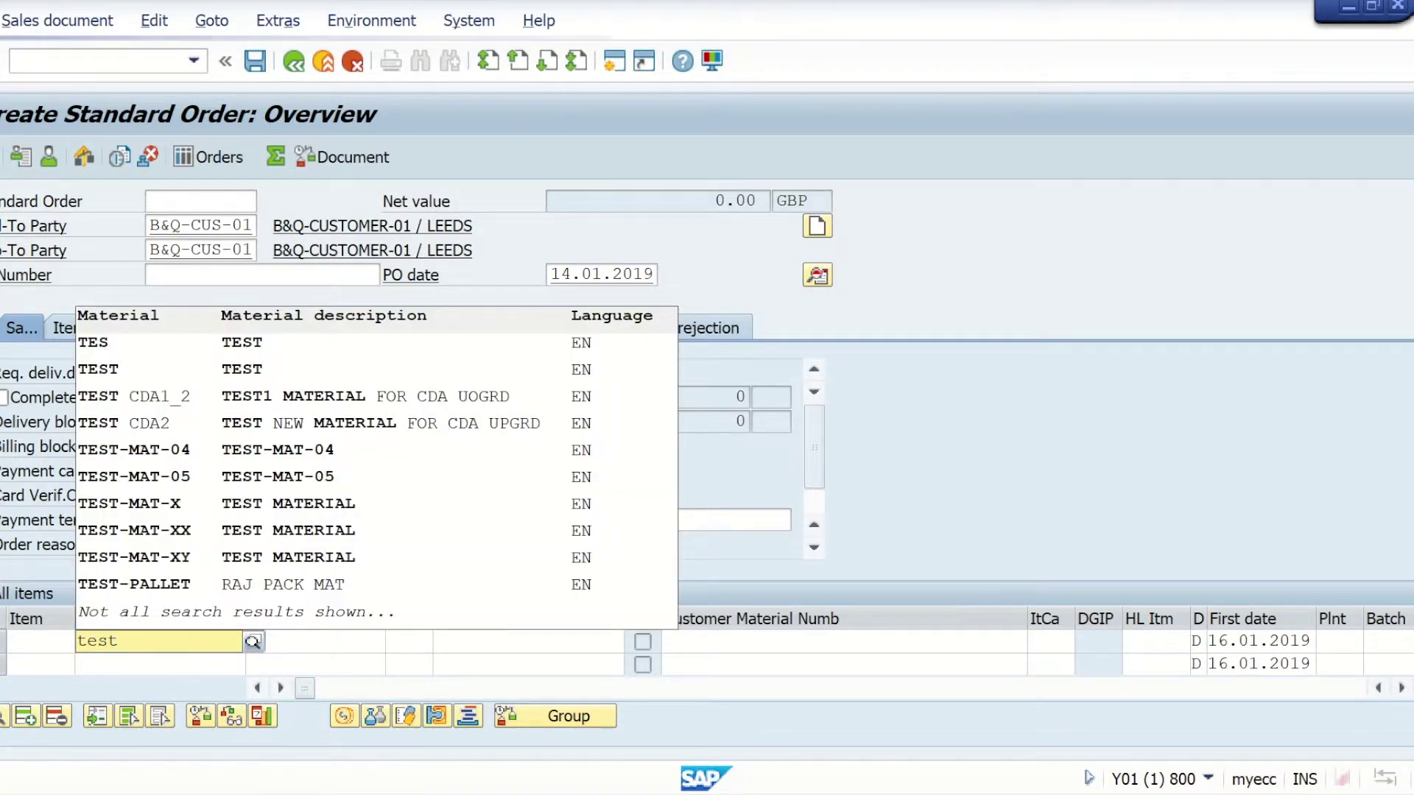
# Step: Add materials TEST-MAT-XX and TEST-MAT-XY as the two order items
pyautogui.click(199, 503)
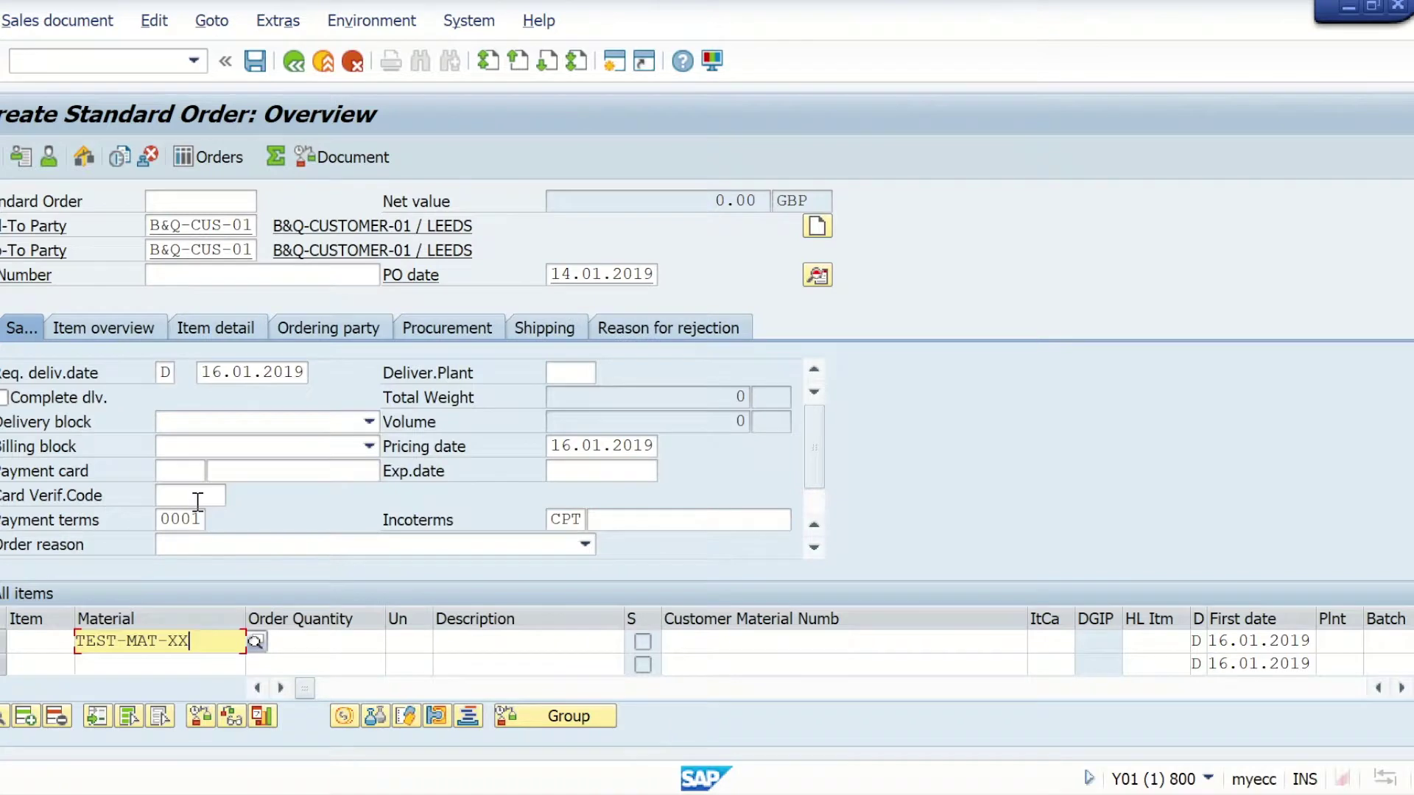
pyautogui.click(157, 666)
pyautogui.write('te')
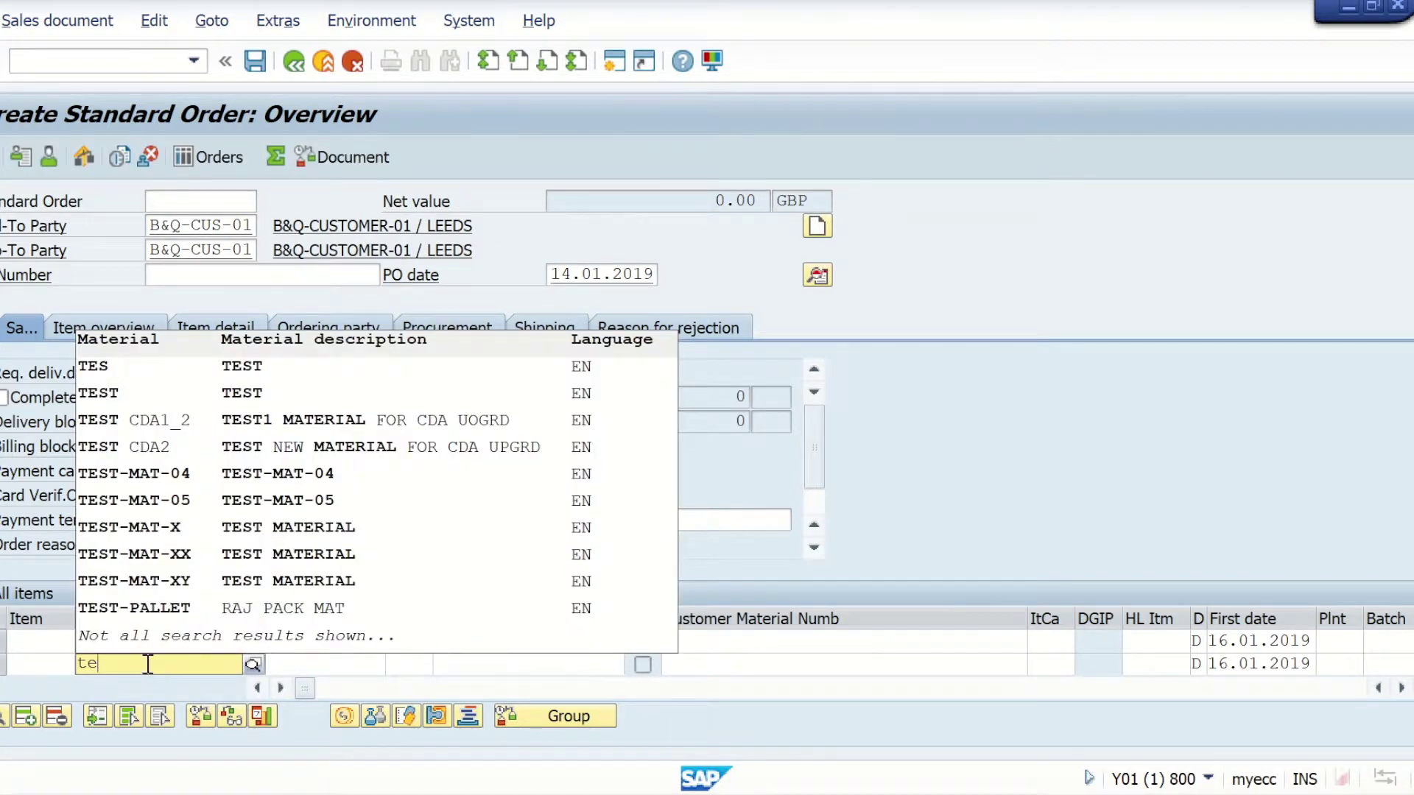
pyautogui.click(77, 580)
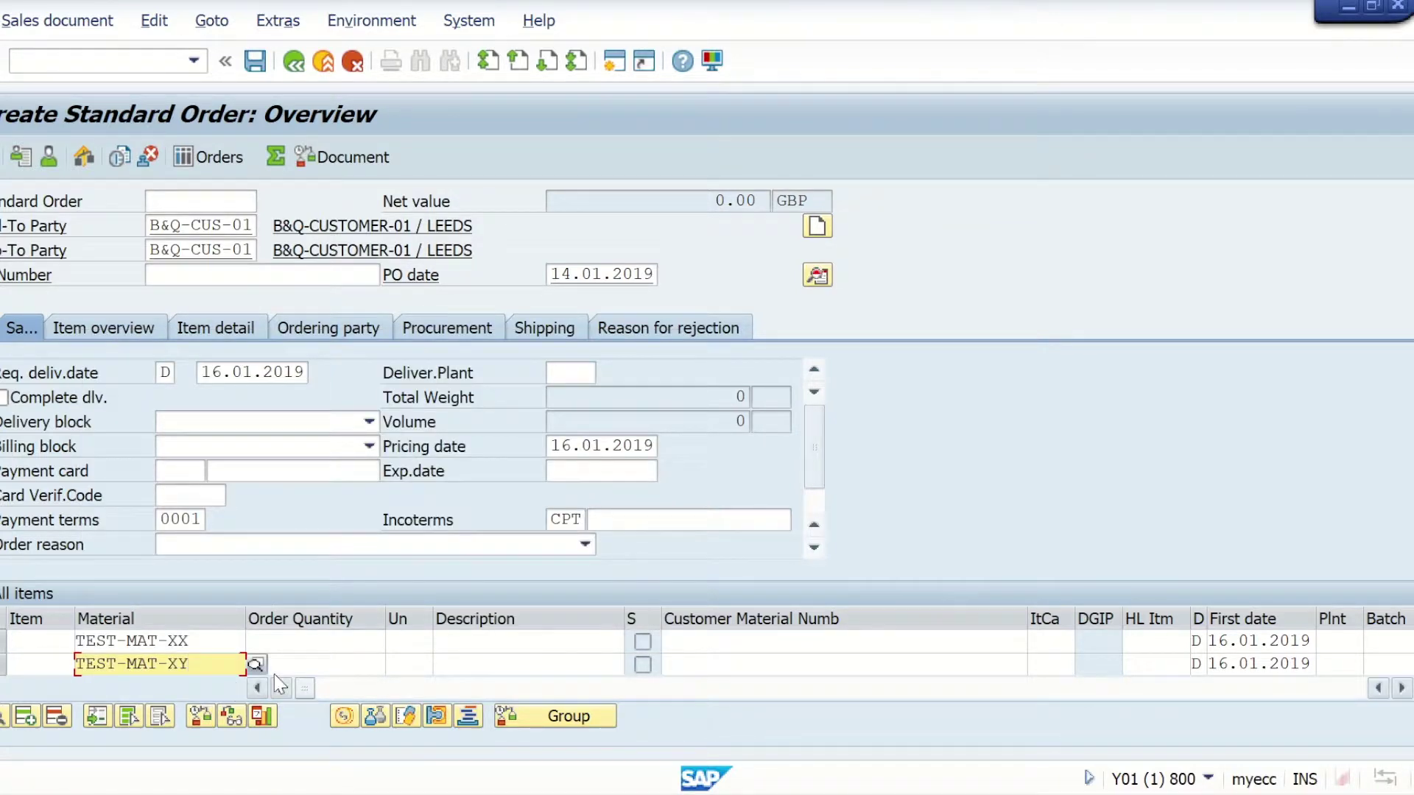
# Step: Give both items an order quantity of 1
pyautogui.click(344, 644)
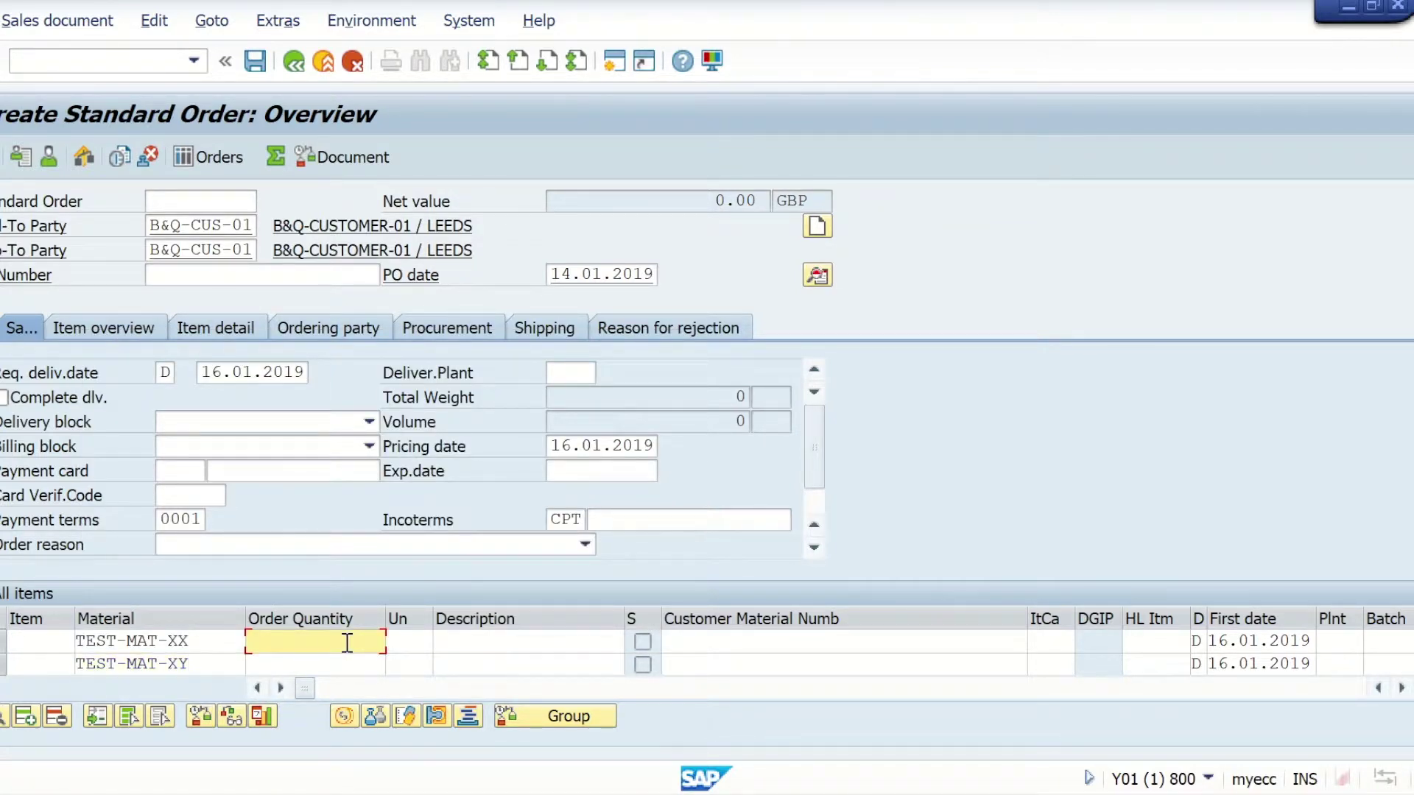
pyautogui.write('1')
pyautogui.click(357, 664)
pyautogui.write('1')
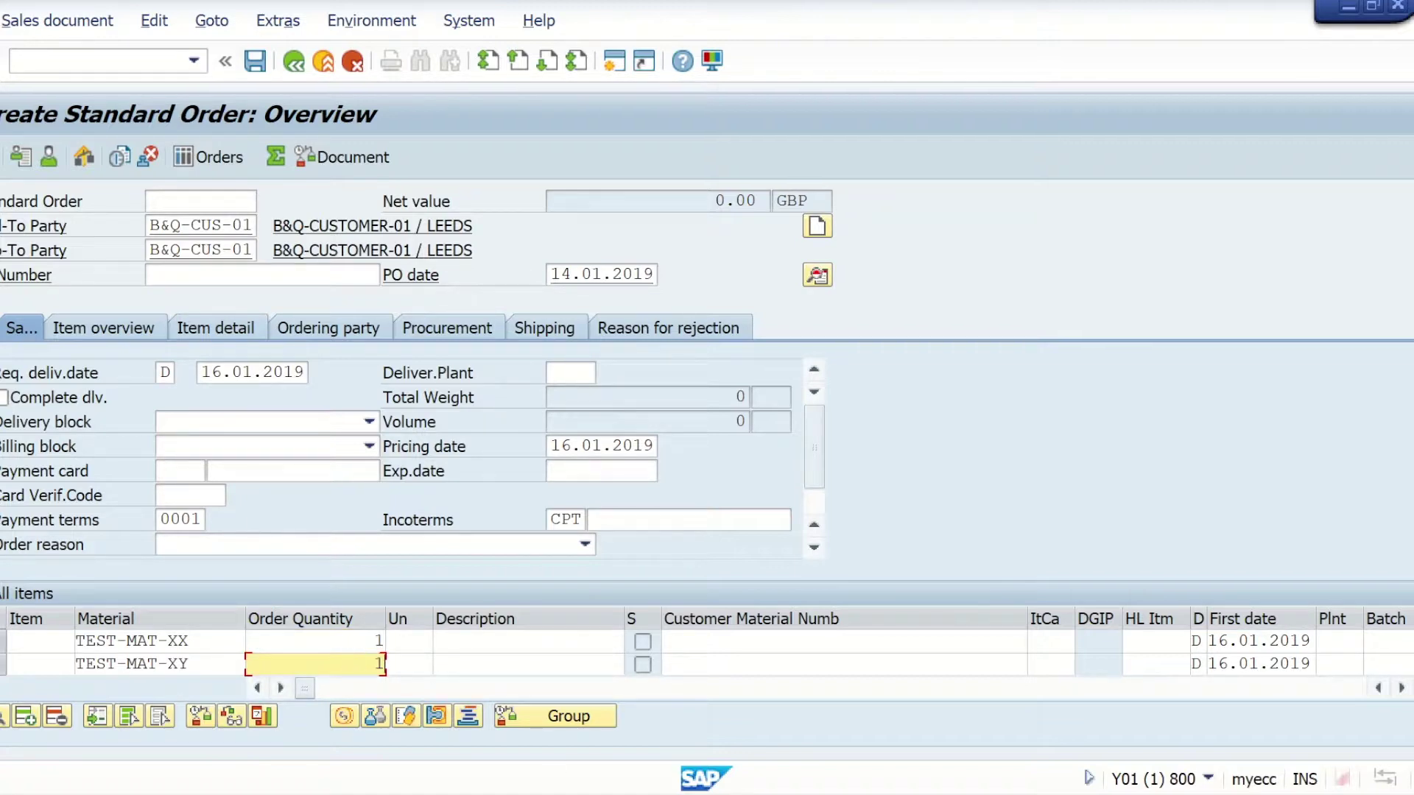
pyautogui.click(1402, 689)
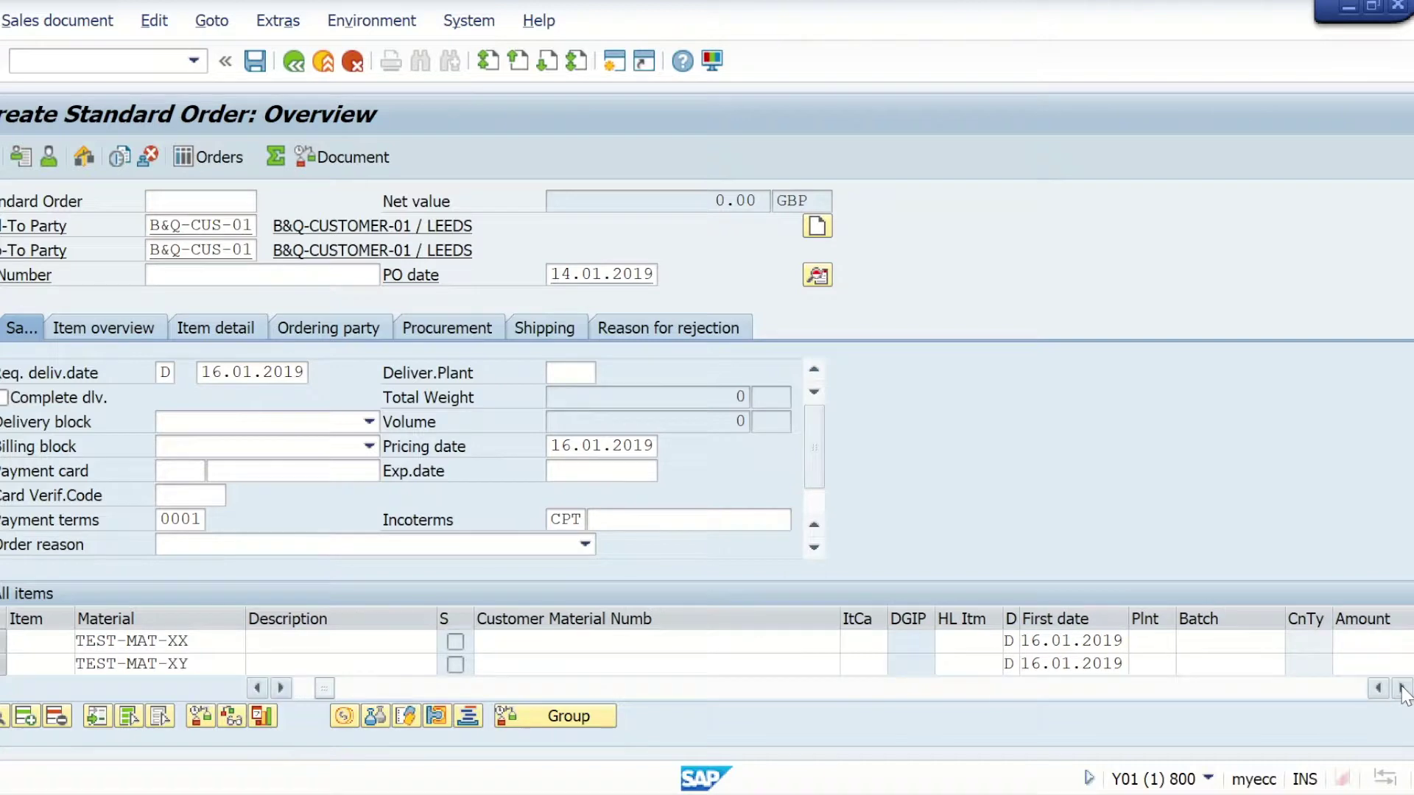
pyautogui.click(1401, 689)
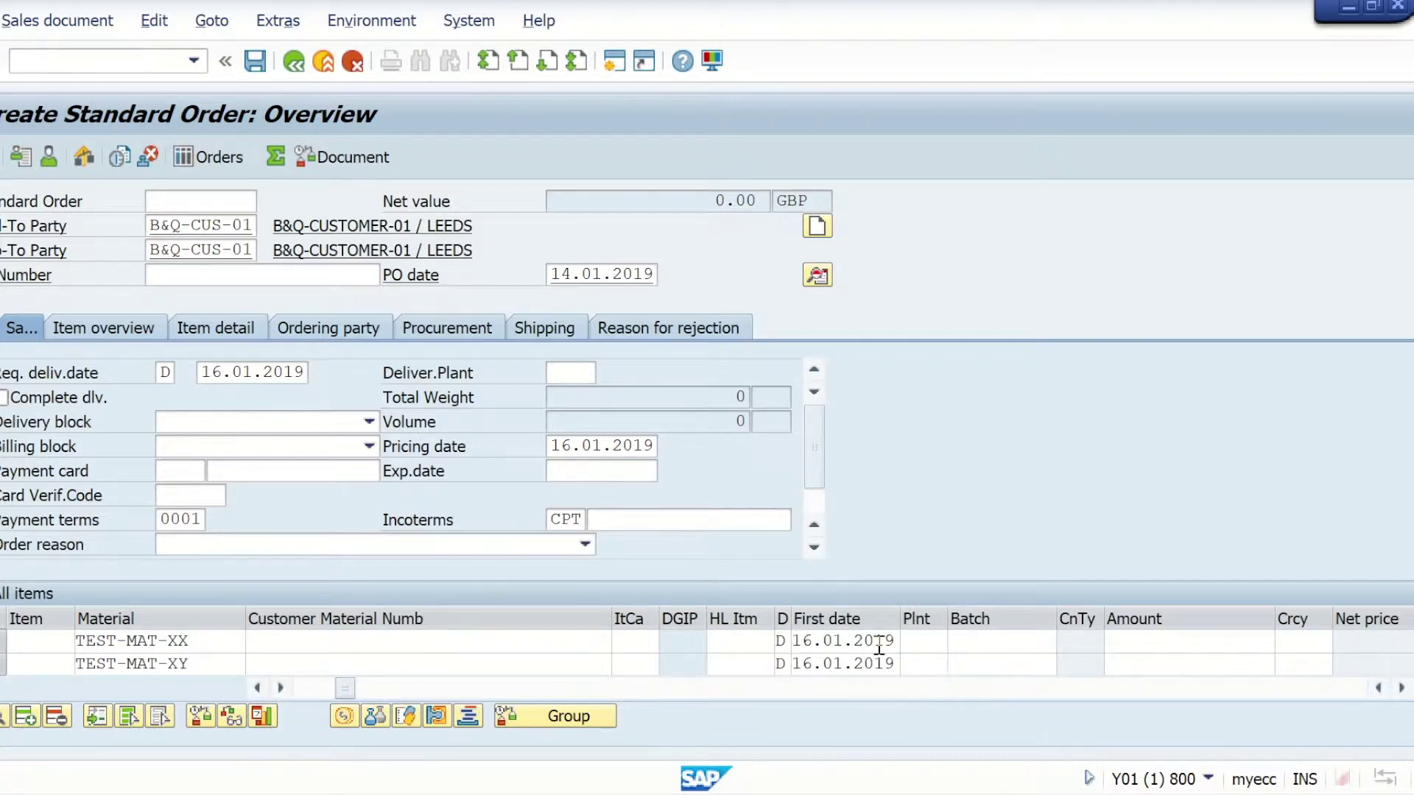
pyautogui.click(1401, 688)
# Step: Assign plant BQ08 to both items, TEST-MAT-XX and TEST-MAT-XY
pyautogui.click(512, 640)
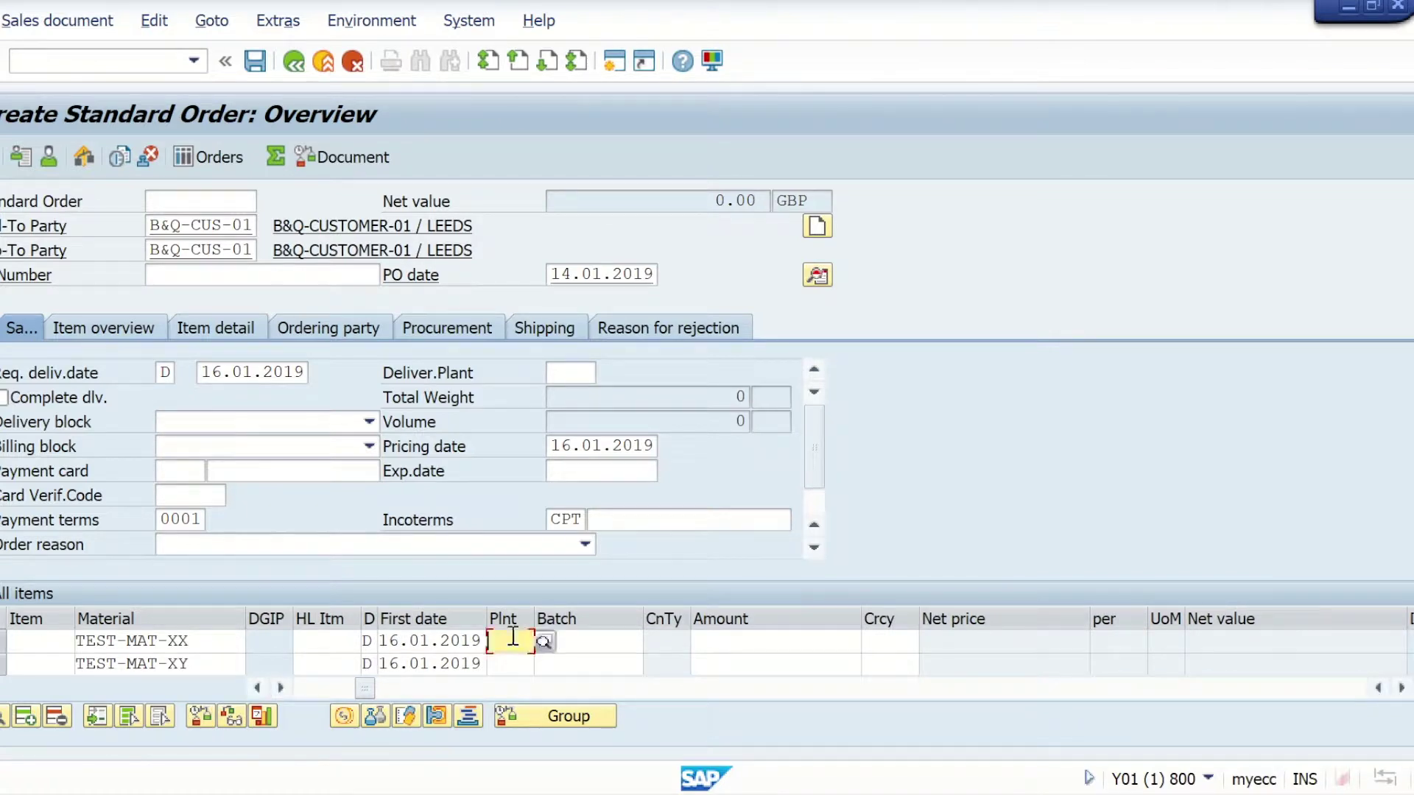
pyautogui.write('bq')
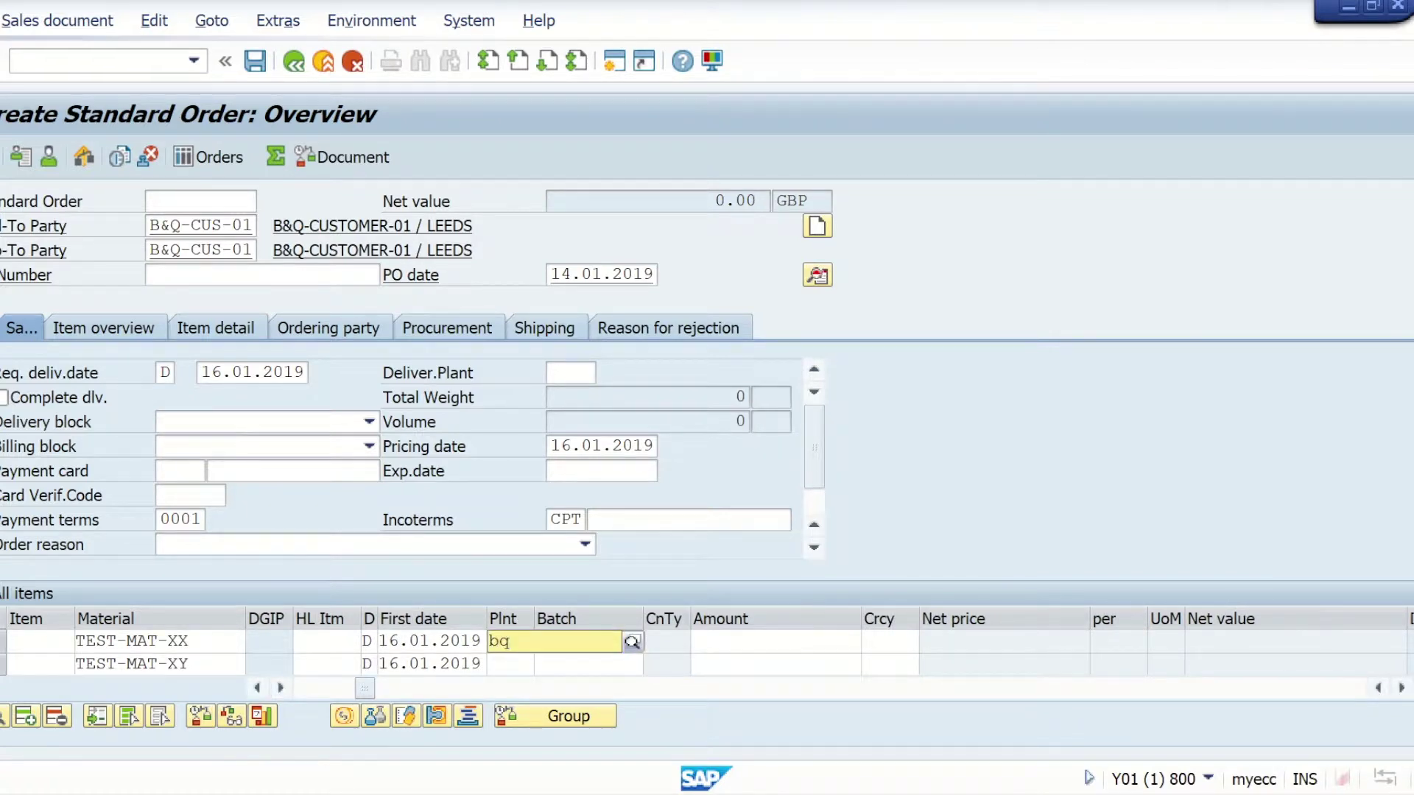
pyautogui.write('08')
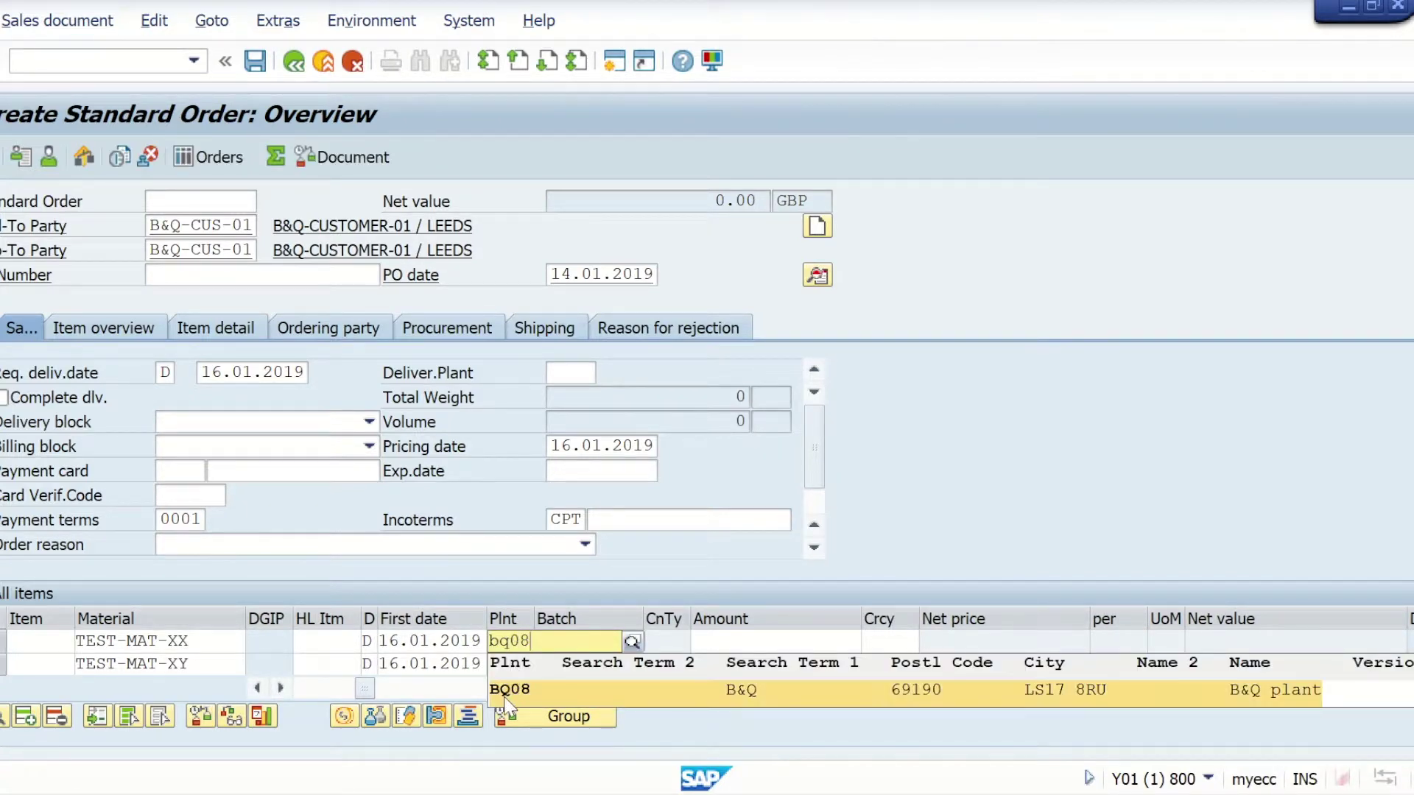
pyautogui.click(512, 687)
pyautogui.click(518, 663)
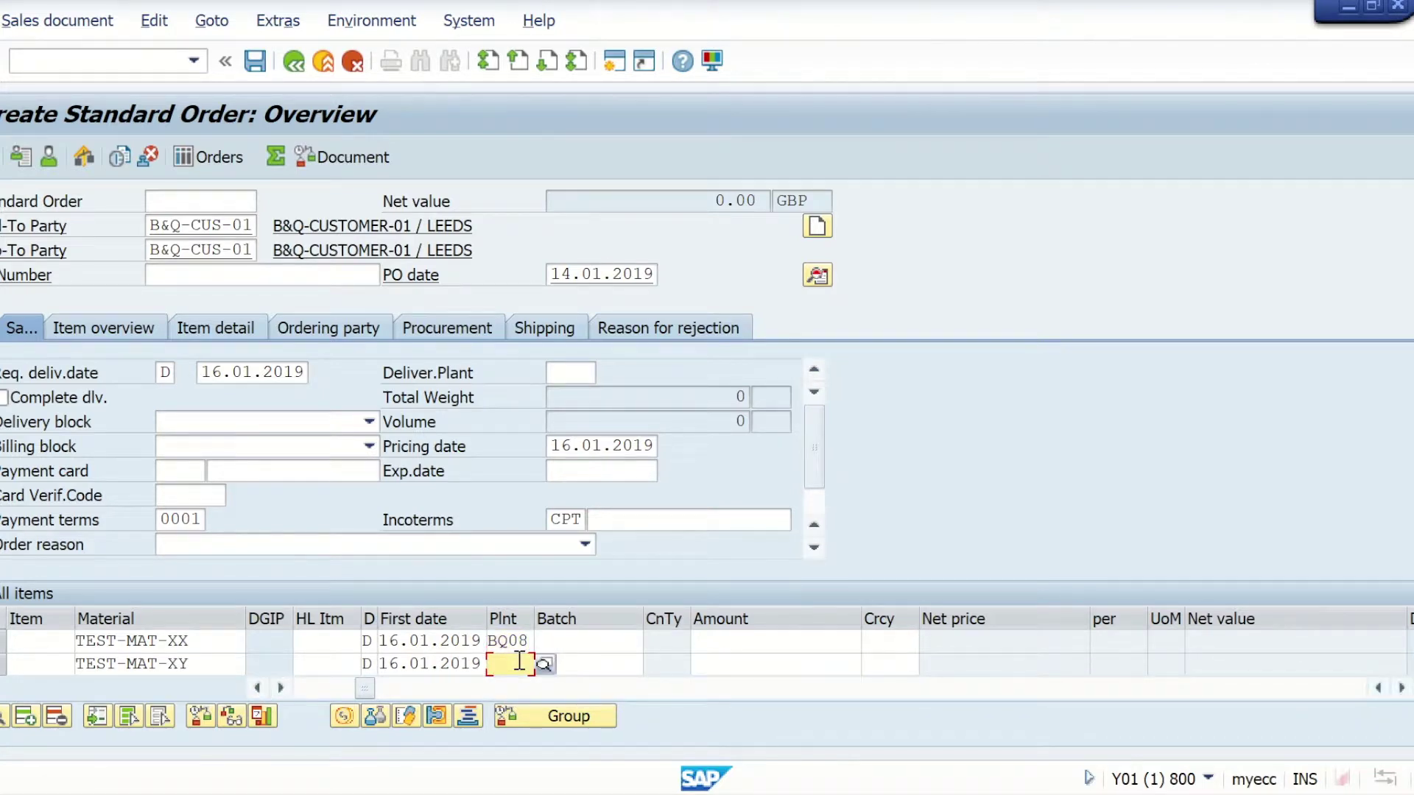
pyautogui.write('bq')
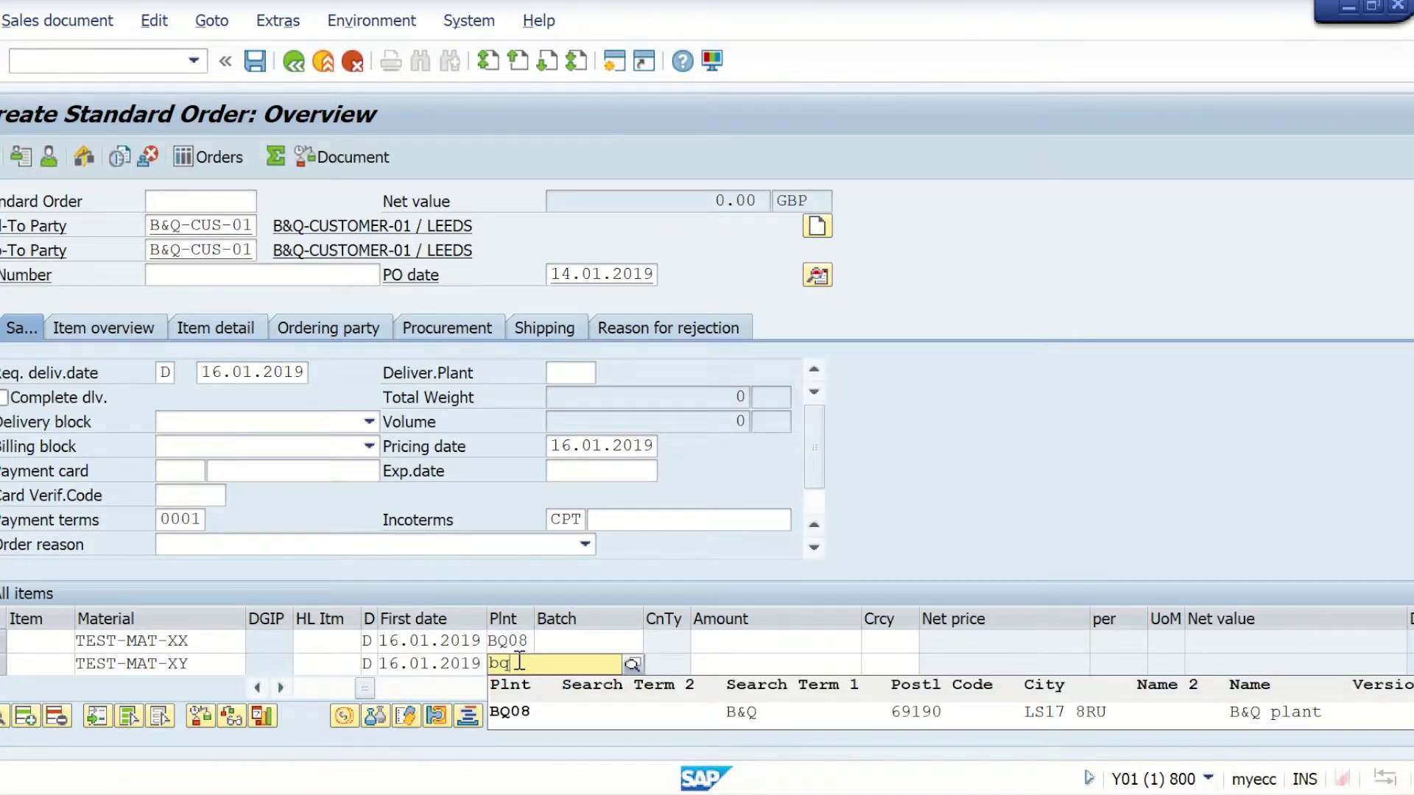
pyautogui.click(510, 711)
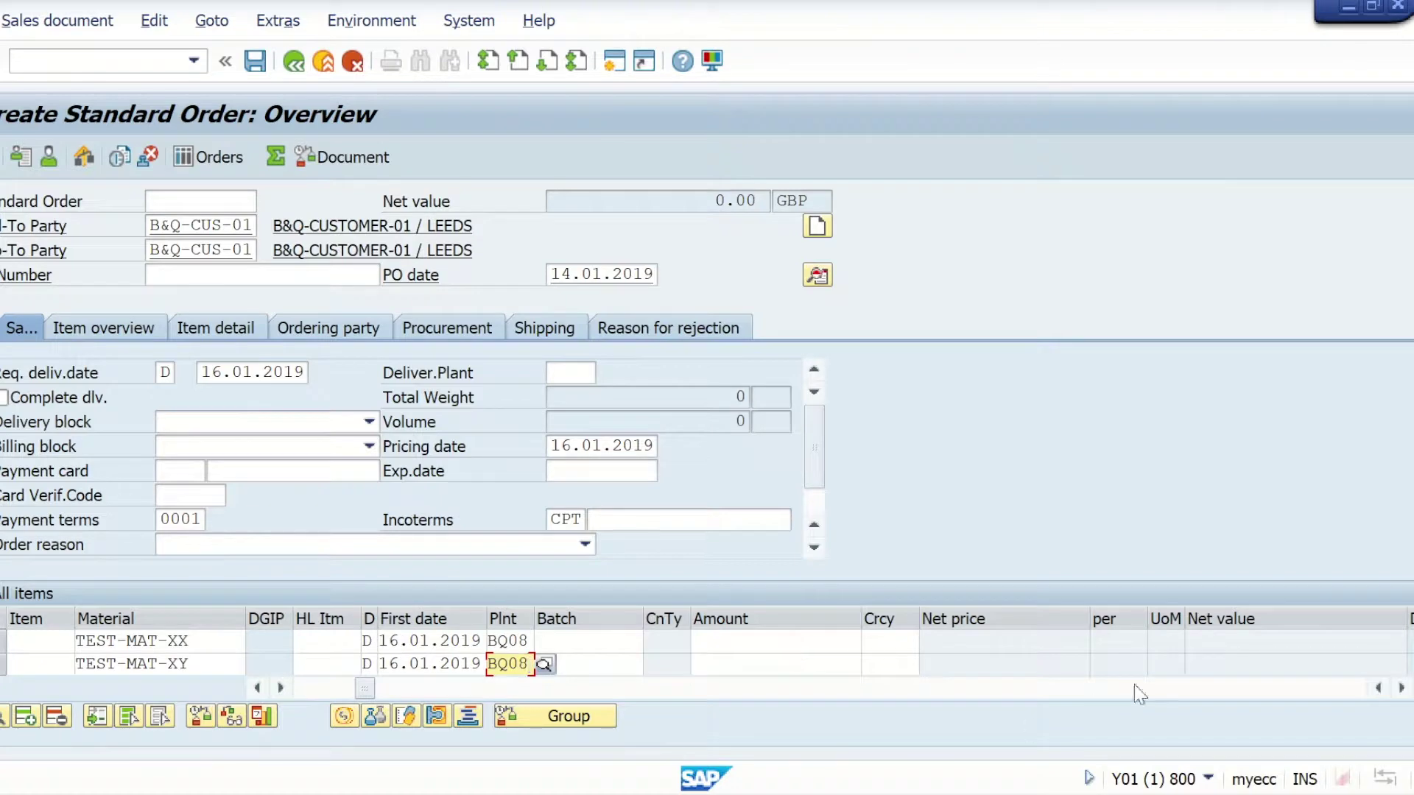
pyautogui.click(1398, 688)
pyautogui.click(1402, 687)
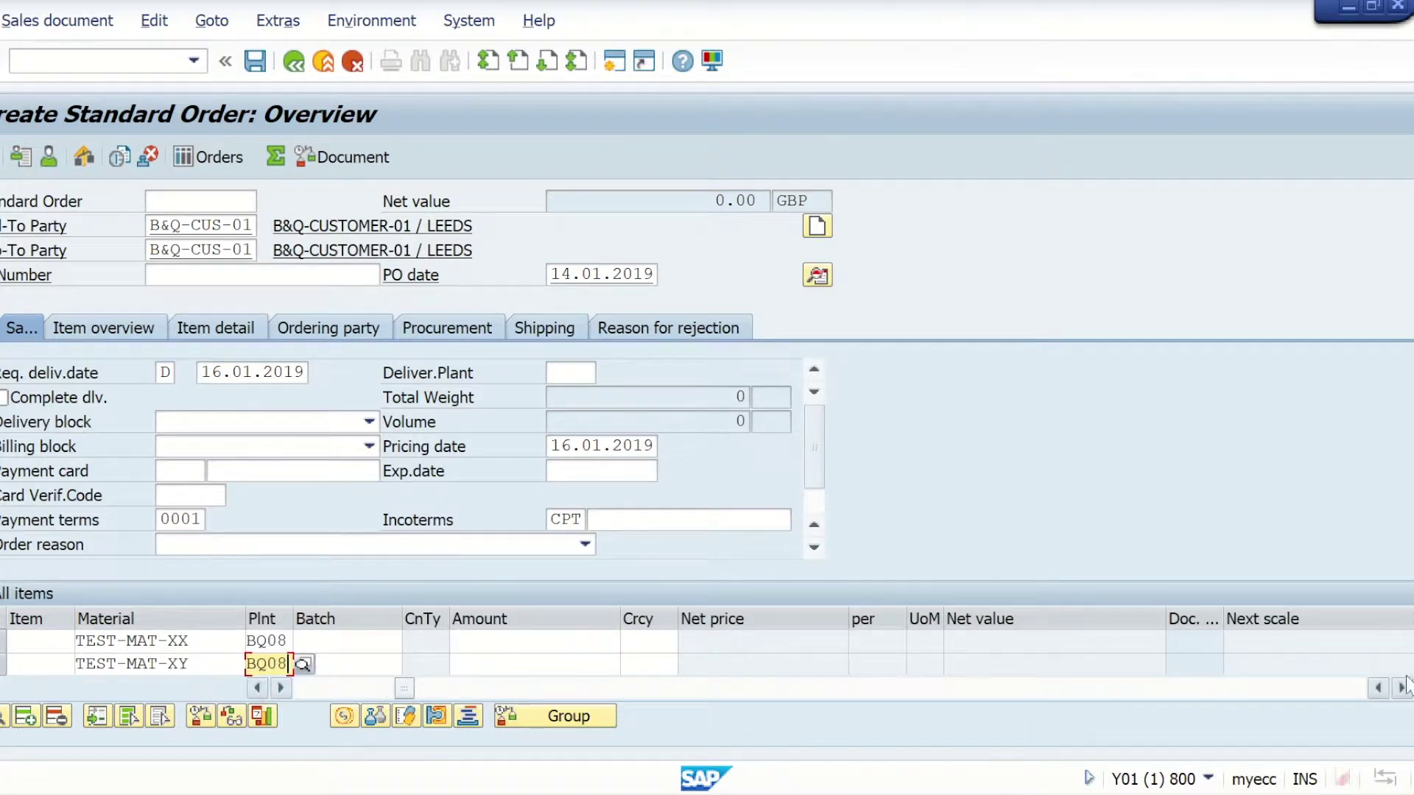
# Step: Save the order and copy the number 'Standard Order 20241' from the status message
pyautogui.click(254, 63)
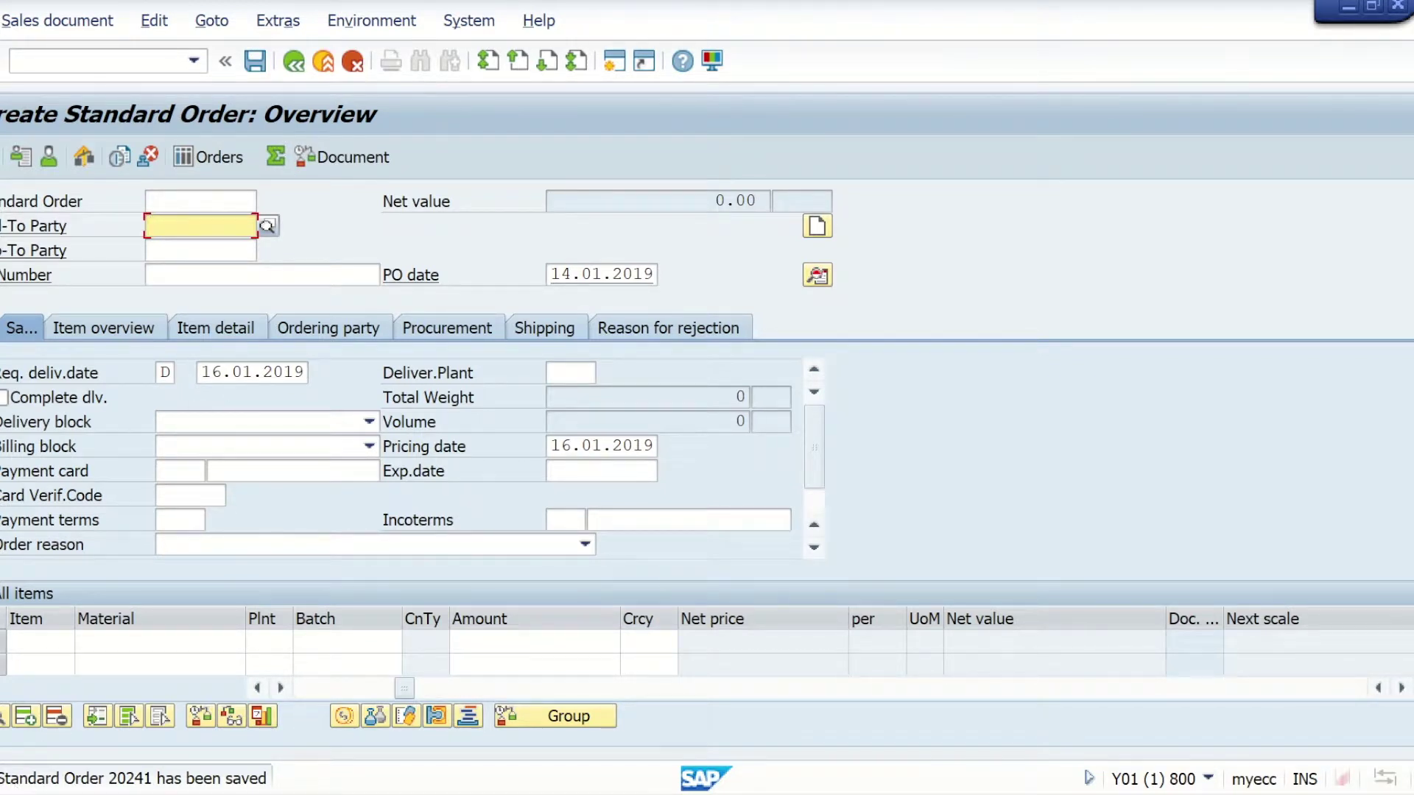
pyautogui.doubleClick(22, 778)
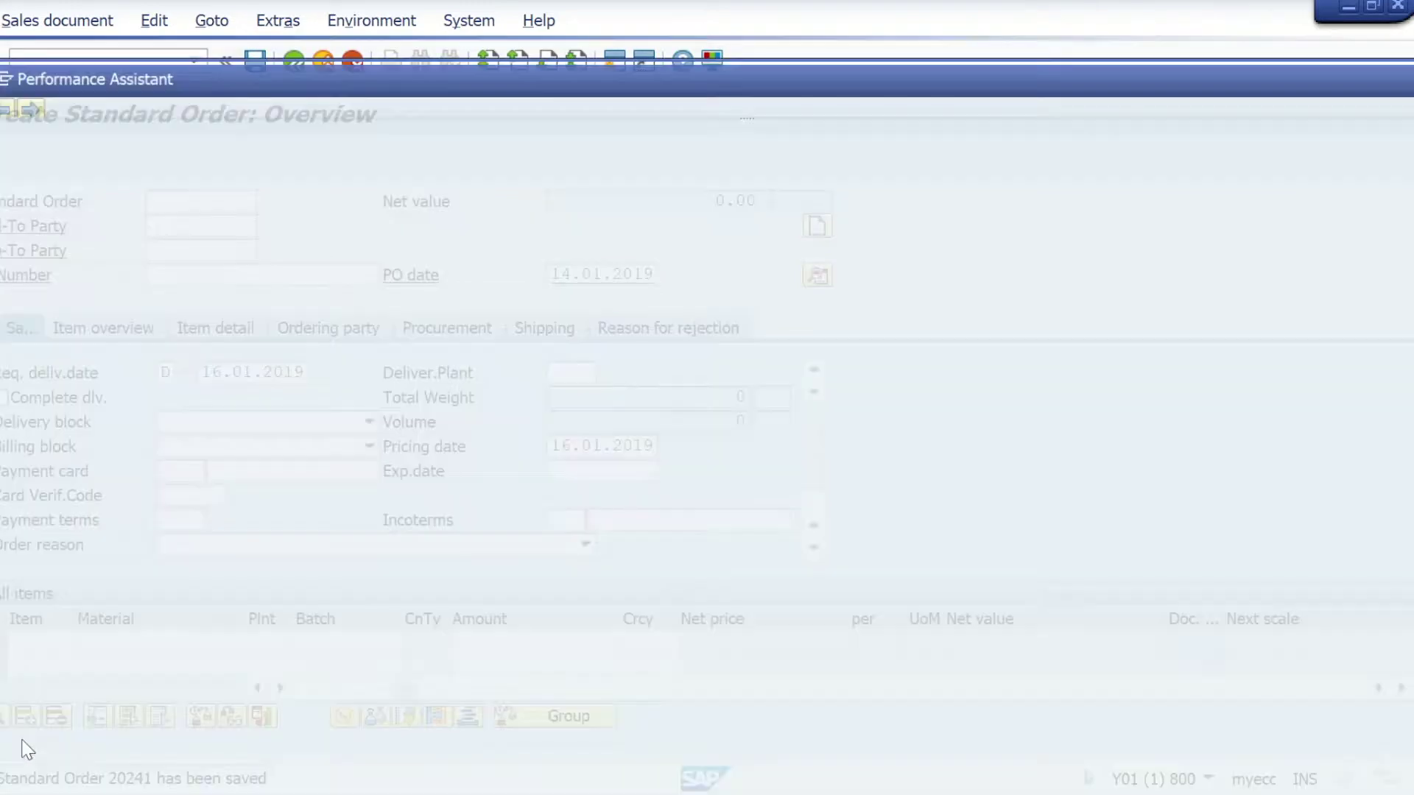
pyautogui.moveTo(0, 143); pyautogui.dragTo(188, 162)
pyautogui.hotkey('ctrl', 'c')
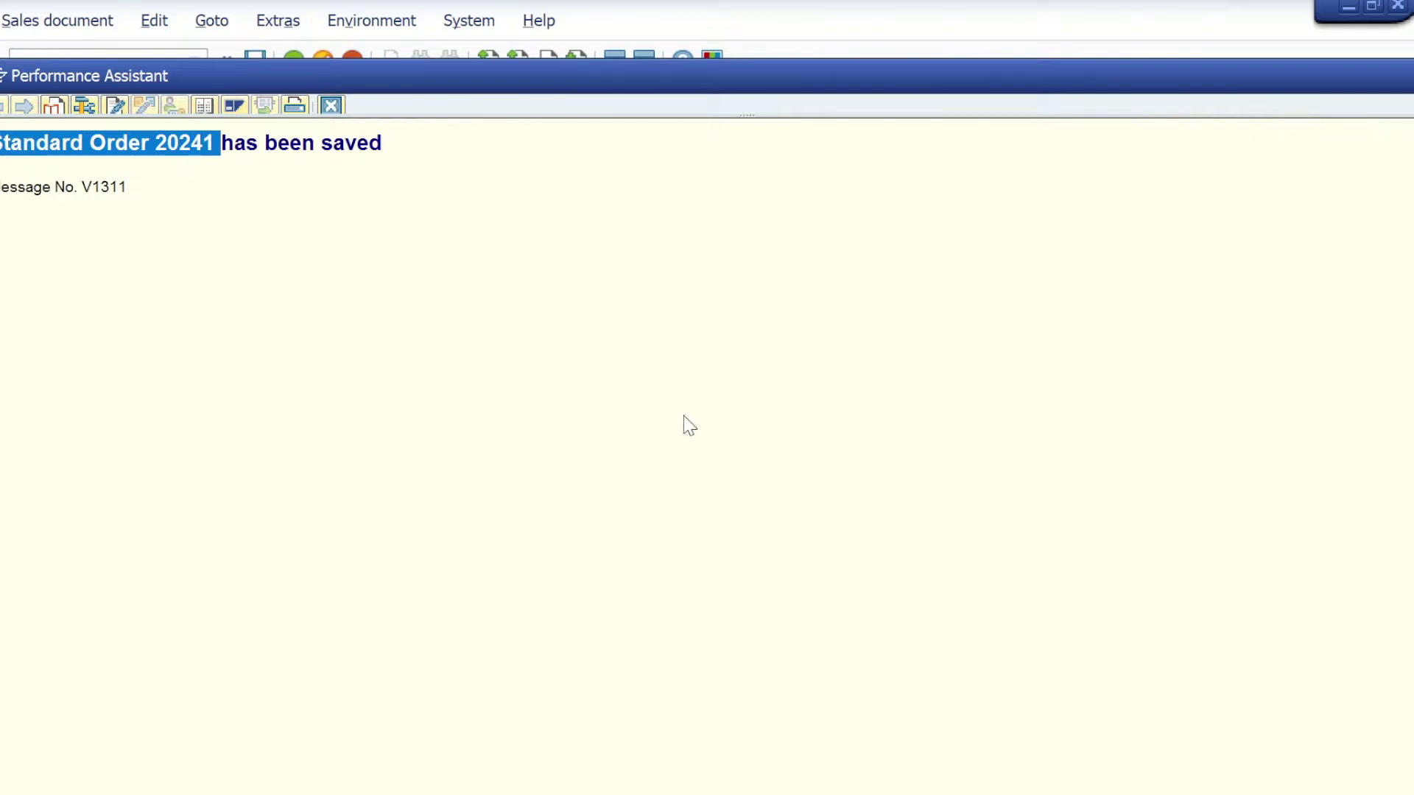
pyautogui.press('Escape')
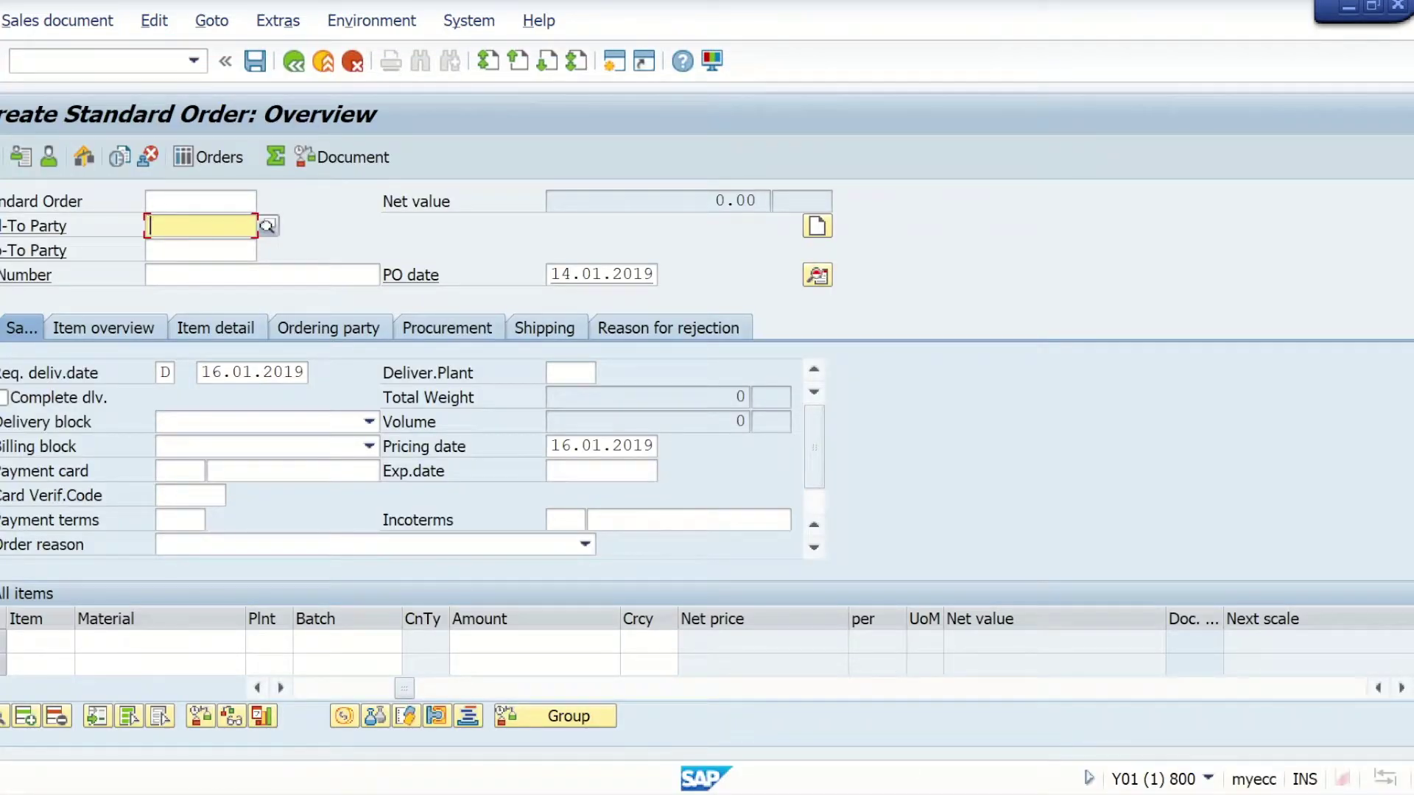
pyautogui.press('super')
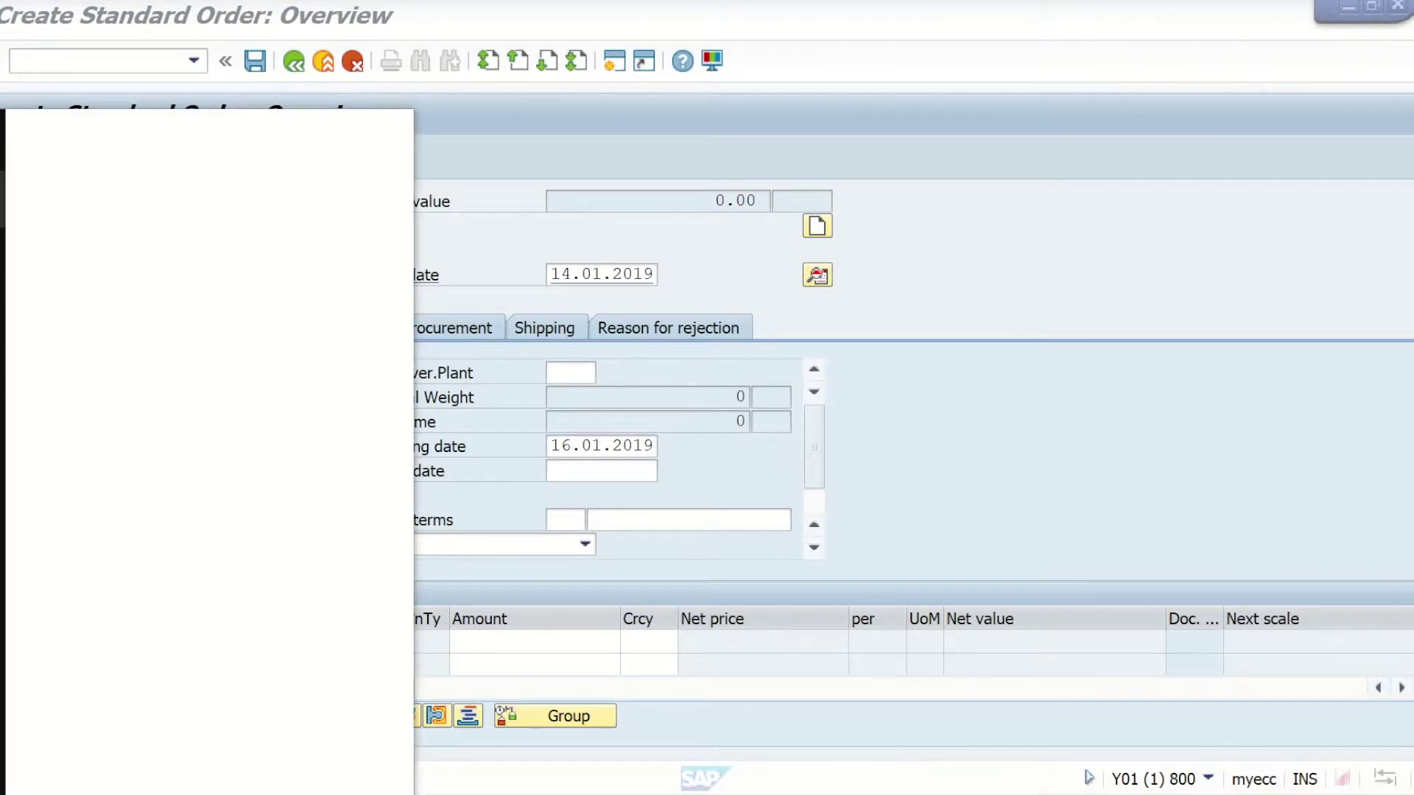
pyautogui.write('note')
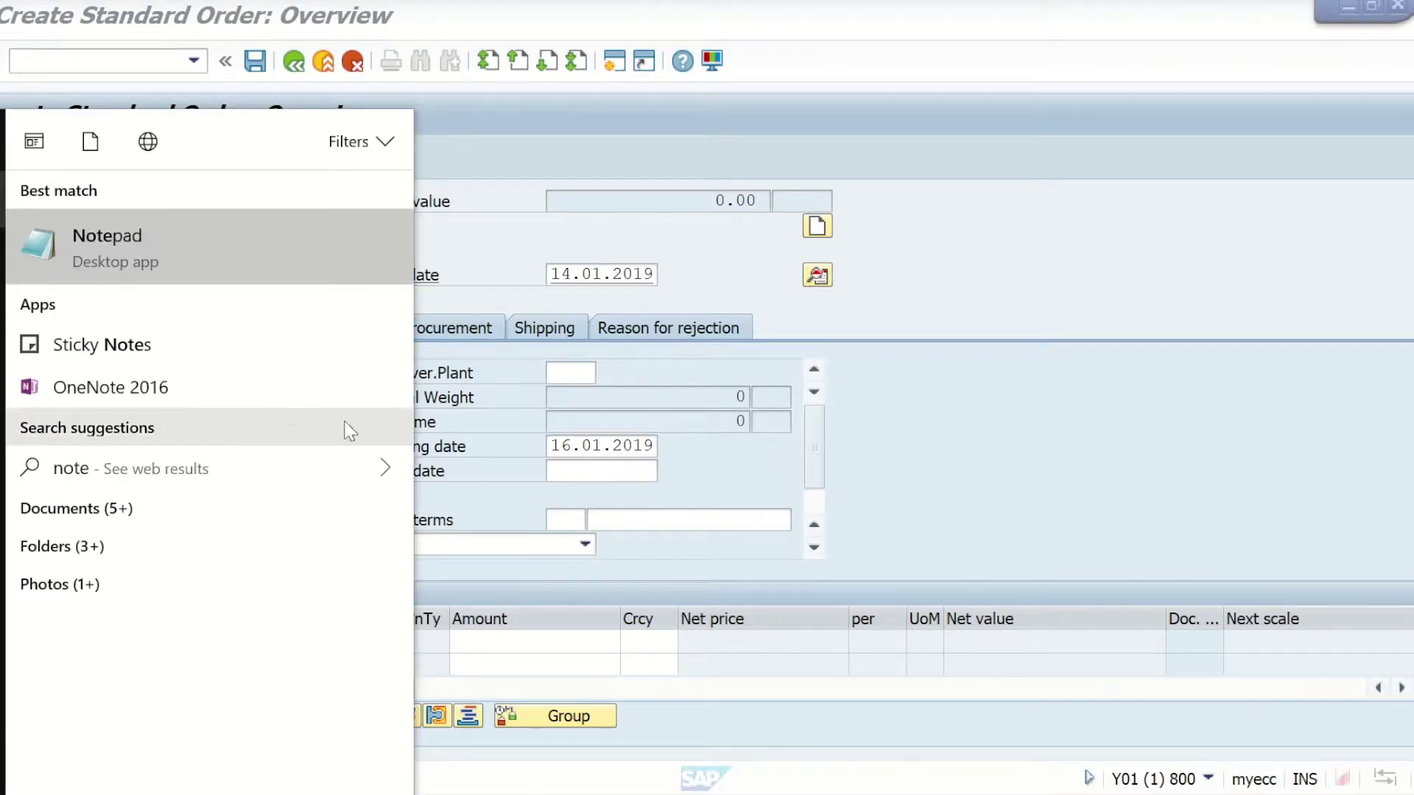
# Step: Paste 'Standard Order 20241' into a new Notepad note and minimize it
pyautogui.click(252, 240)
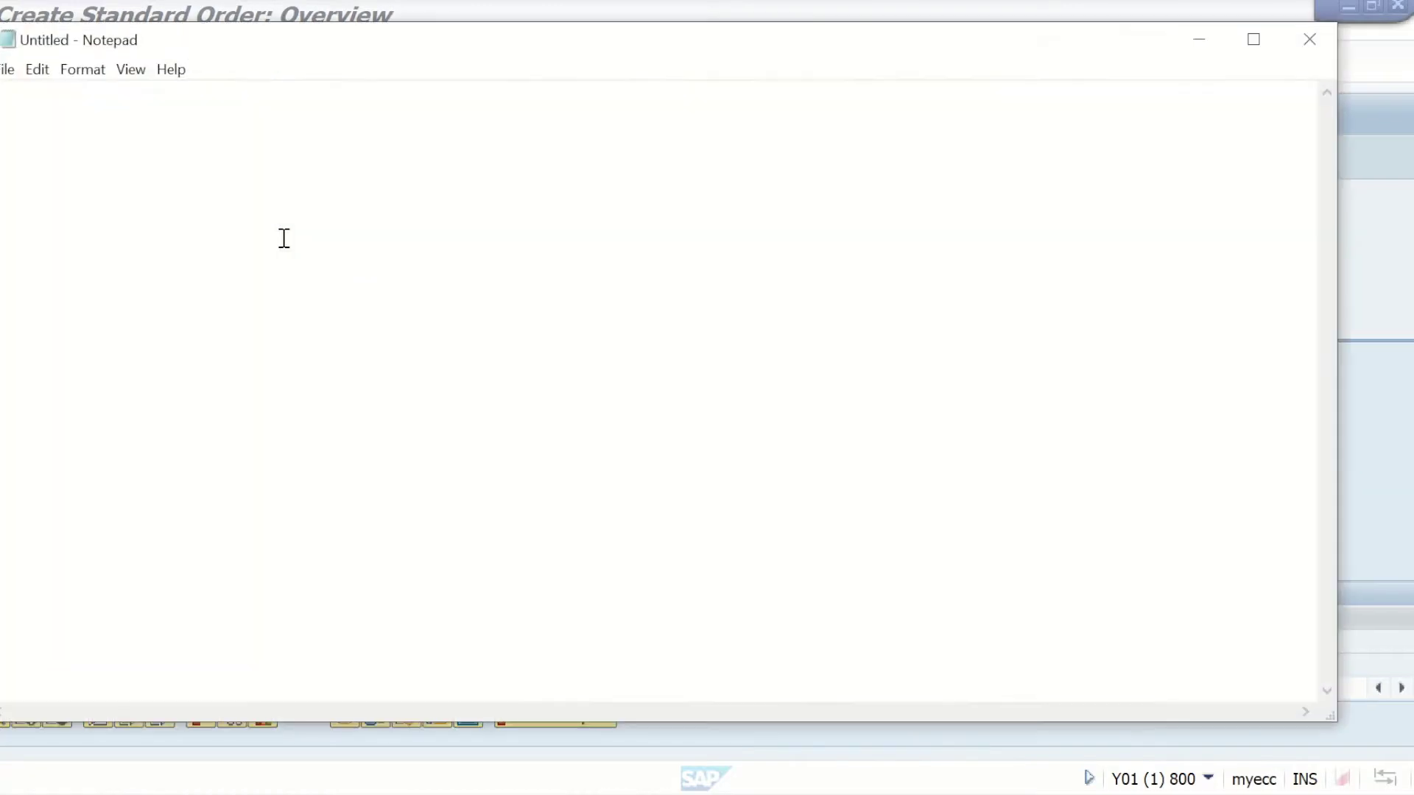
pyautogui.hotkey('ctrl', 'v')
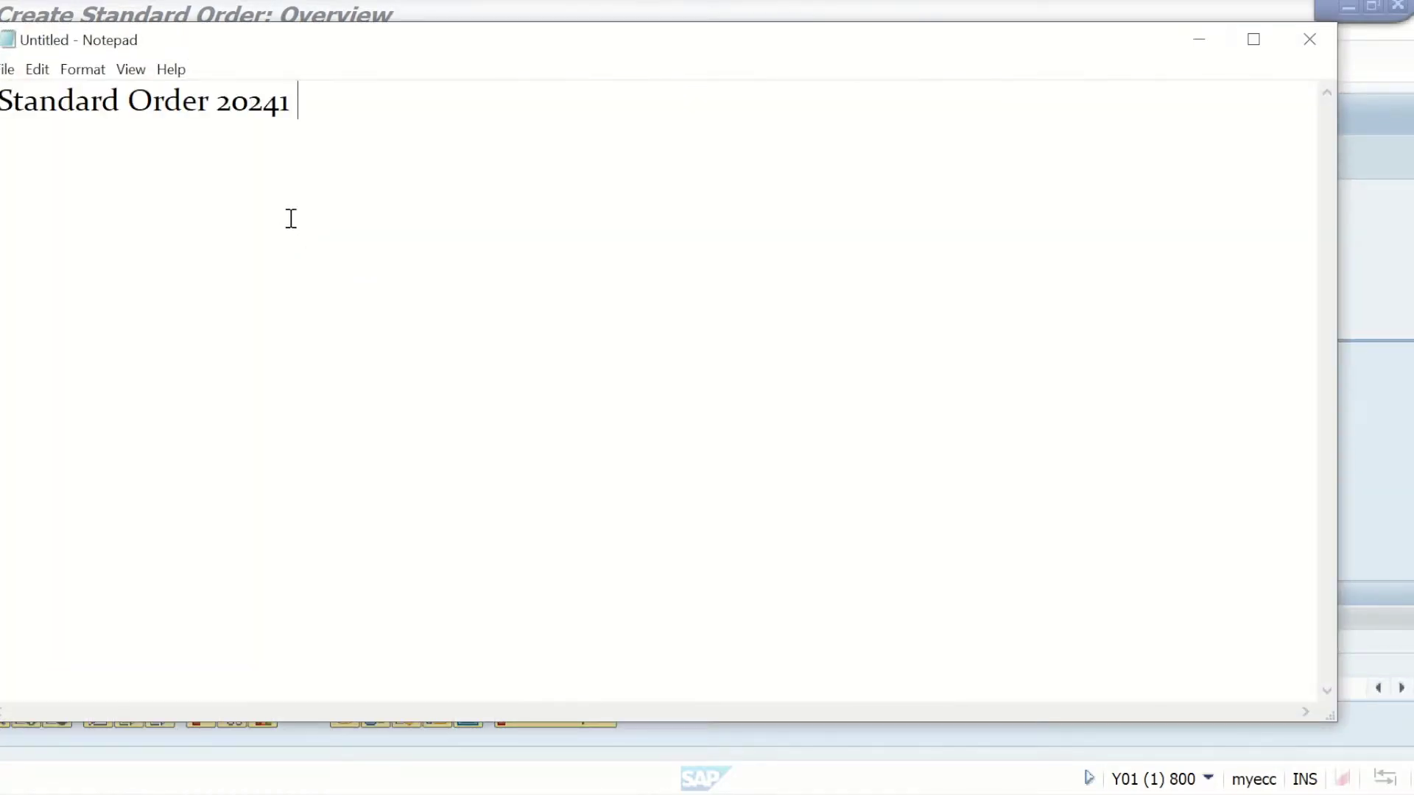
pyautogui.click(1197, 39)
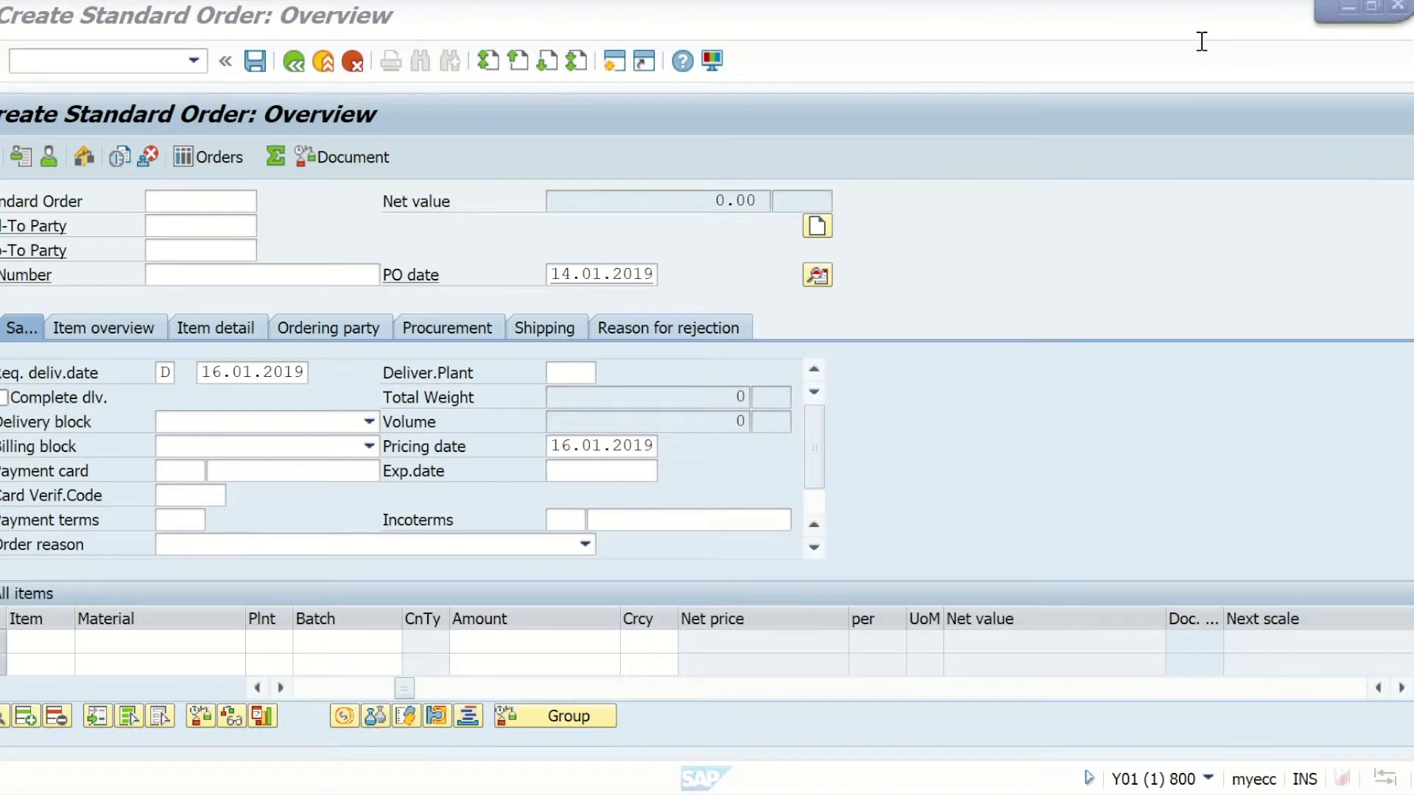
# Step: Start outbound delivery creation with transaction VL01N
pyautogui.click(99, 58)
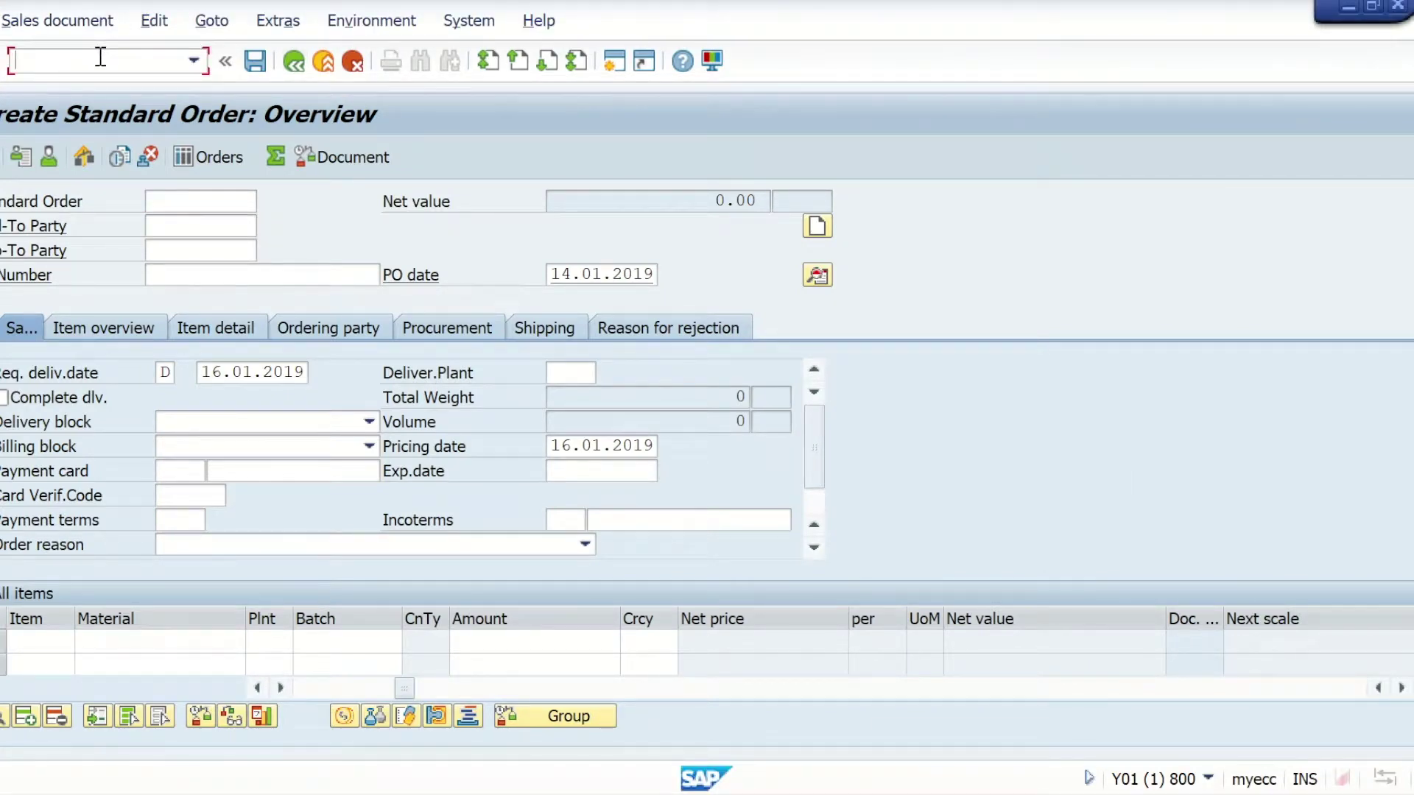
pyautogui.write('/nvl0')
pyautogui.write('1n')
pyautogui.press('Return')
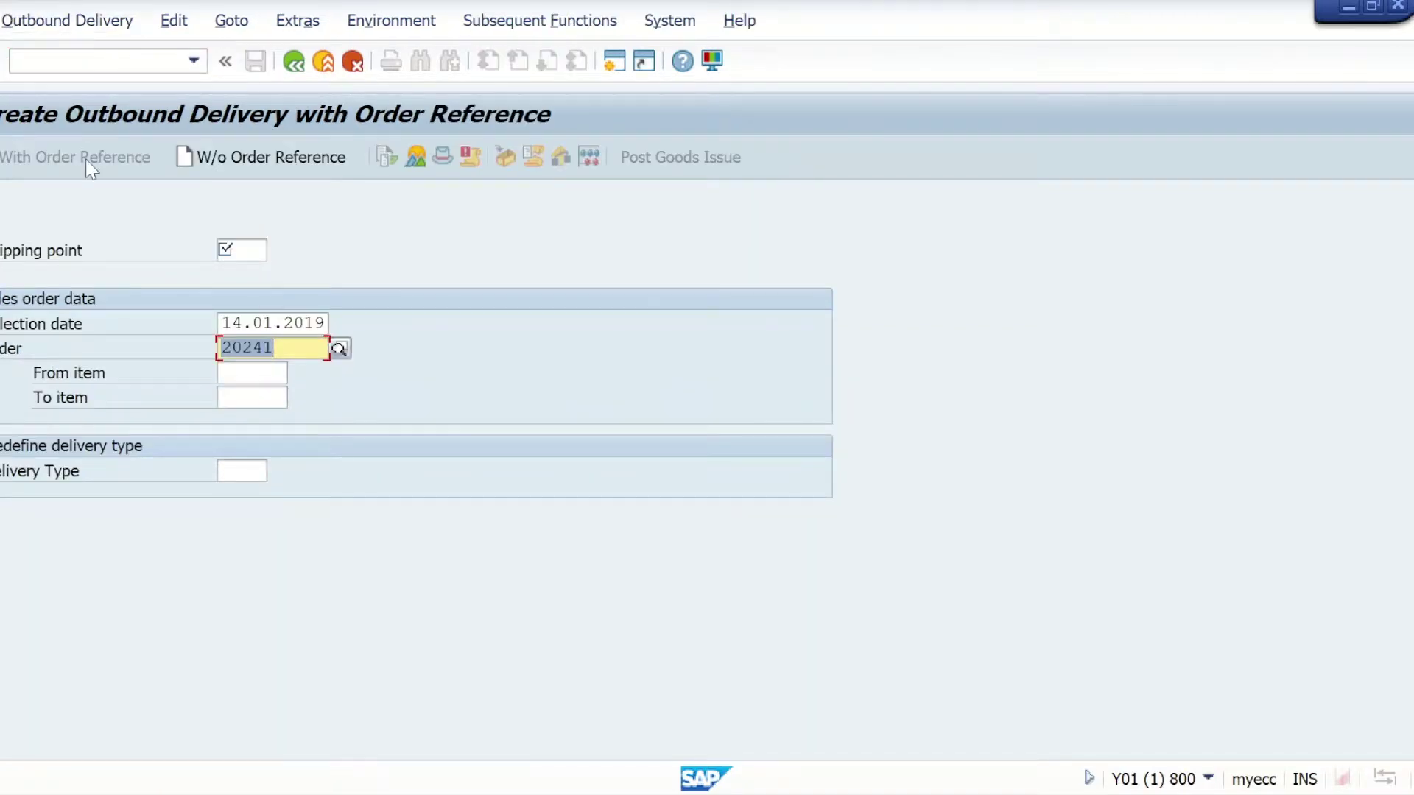
# Step: Create the delivery for order 20241 from shipping point BQ01 with selection date 16.01.2019
pyautogui.click(230, 251)
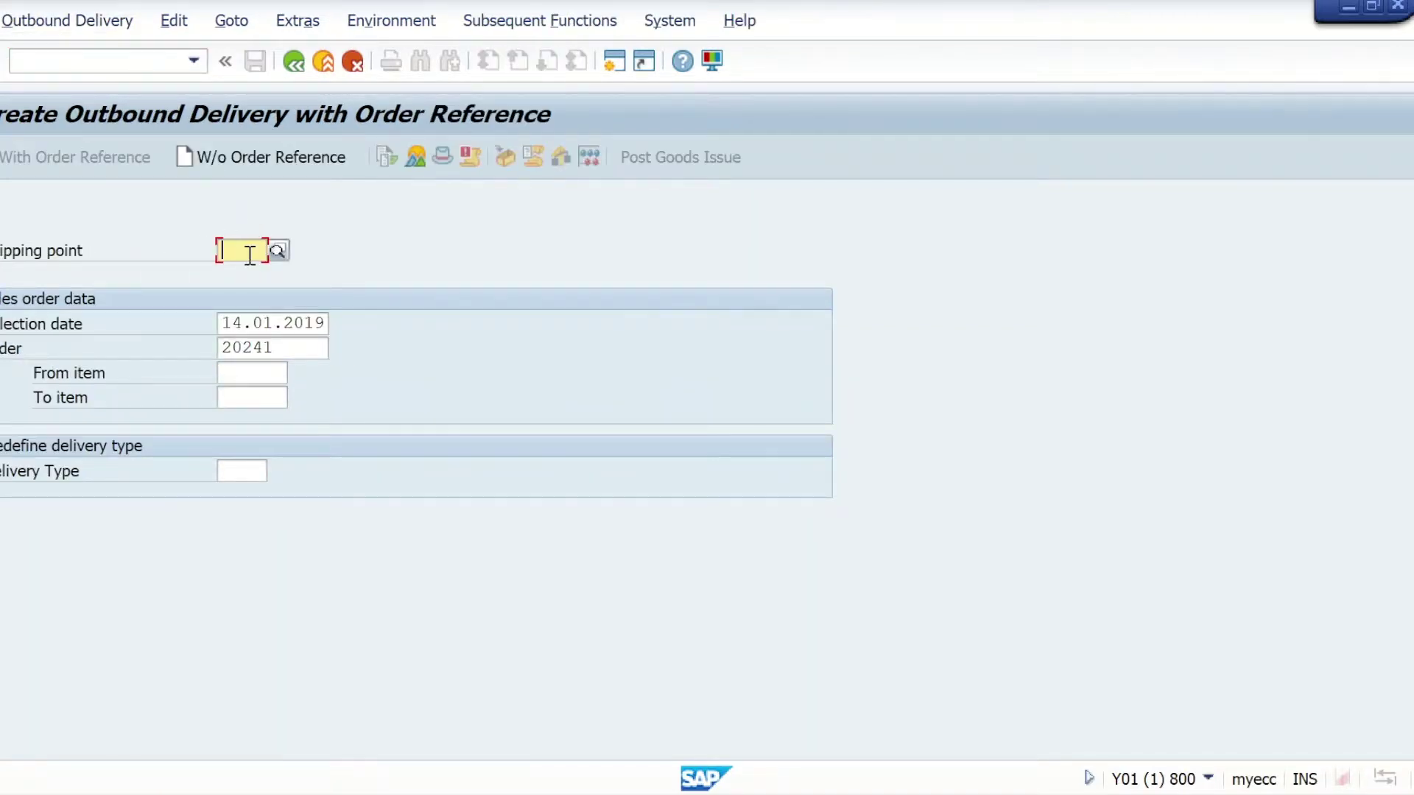
pyautogui.write('b')
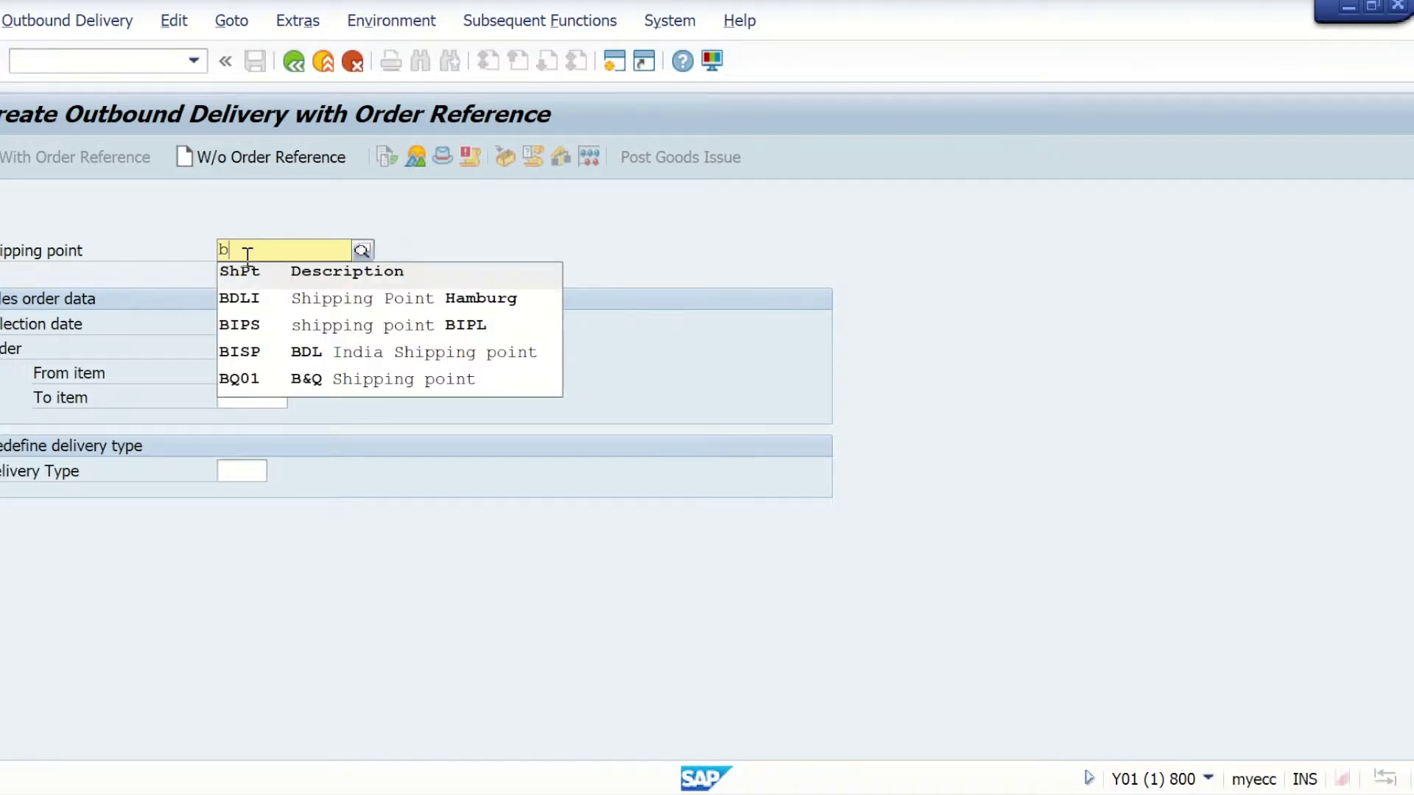
pyautogui.click(243, 378)
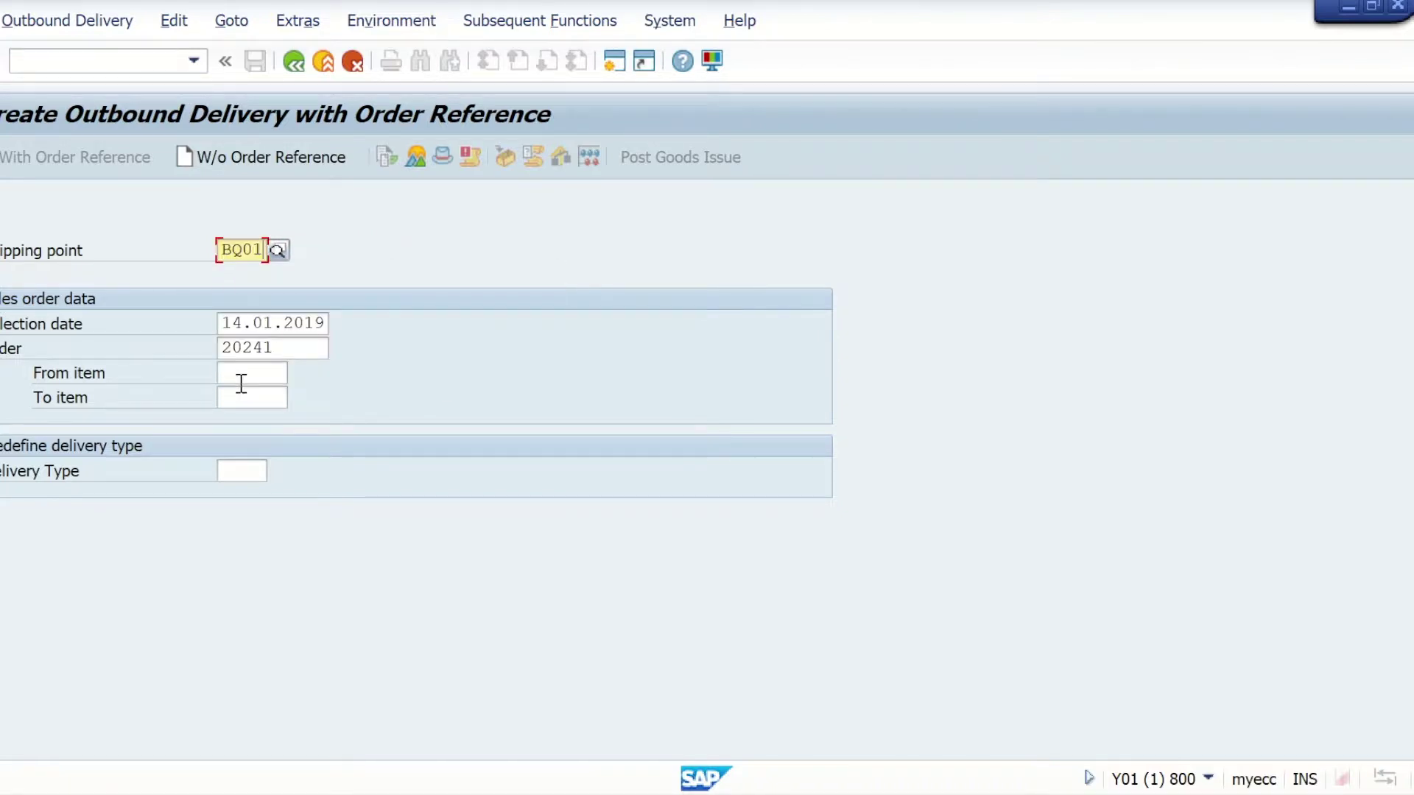
pyautogui.click(243, 322)
pyautogui.press('BackSpace')
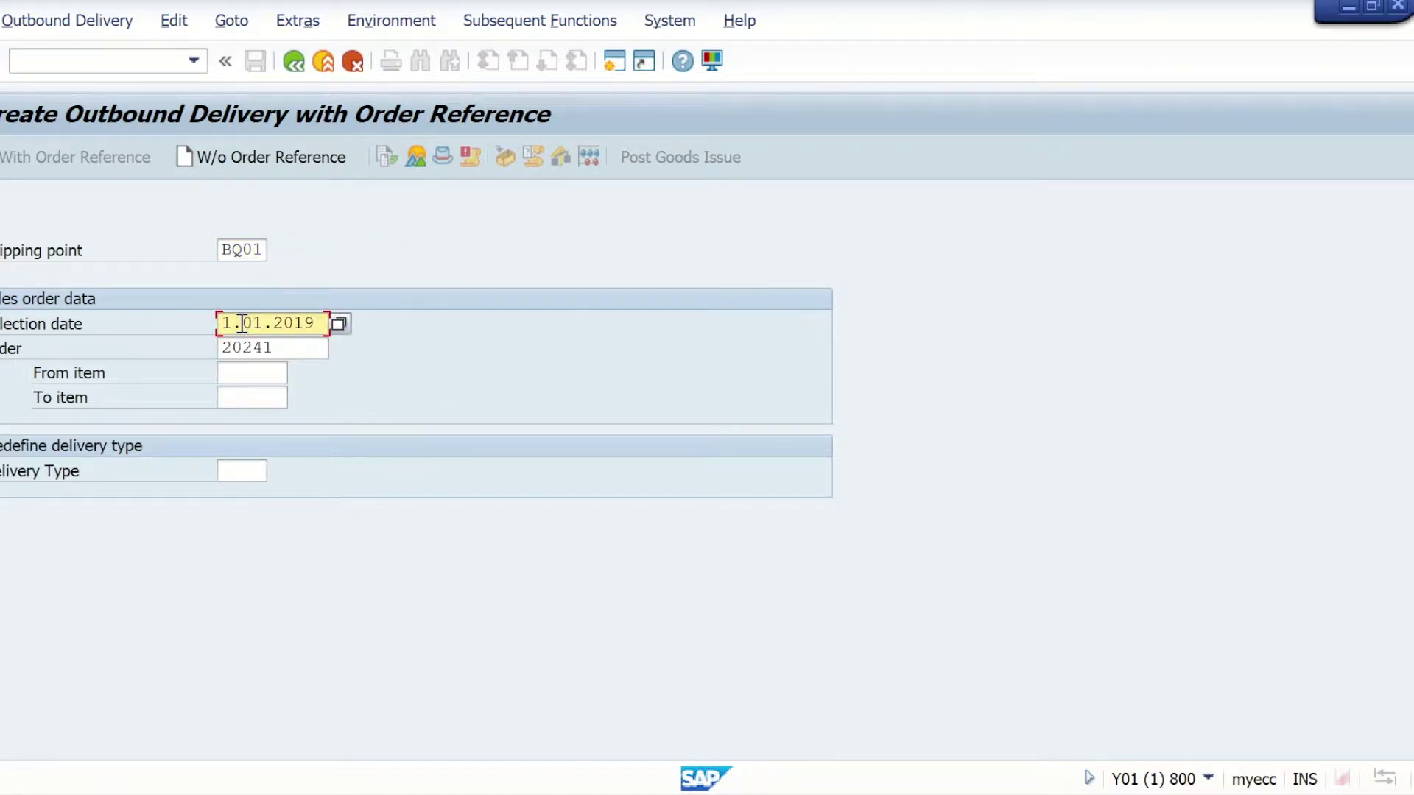
pyautogui.write('6')
pyautogui.press('Return')
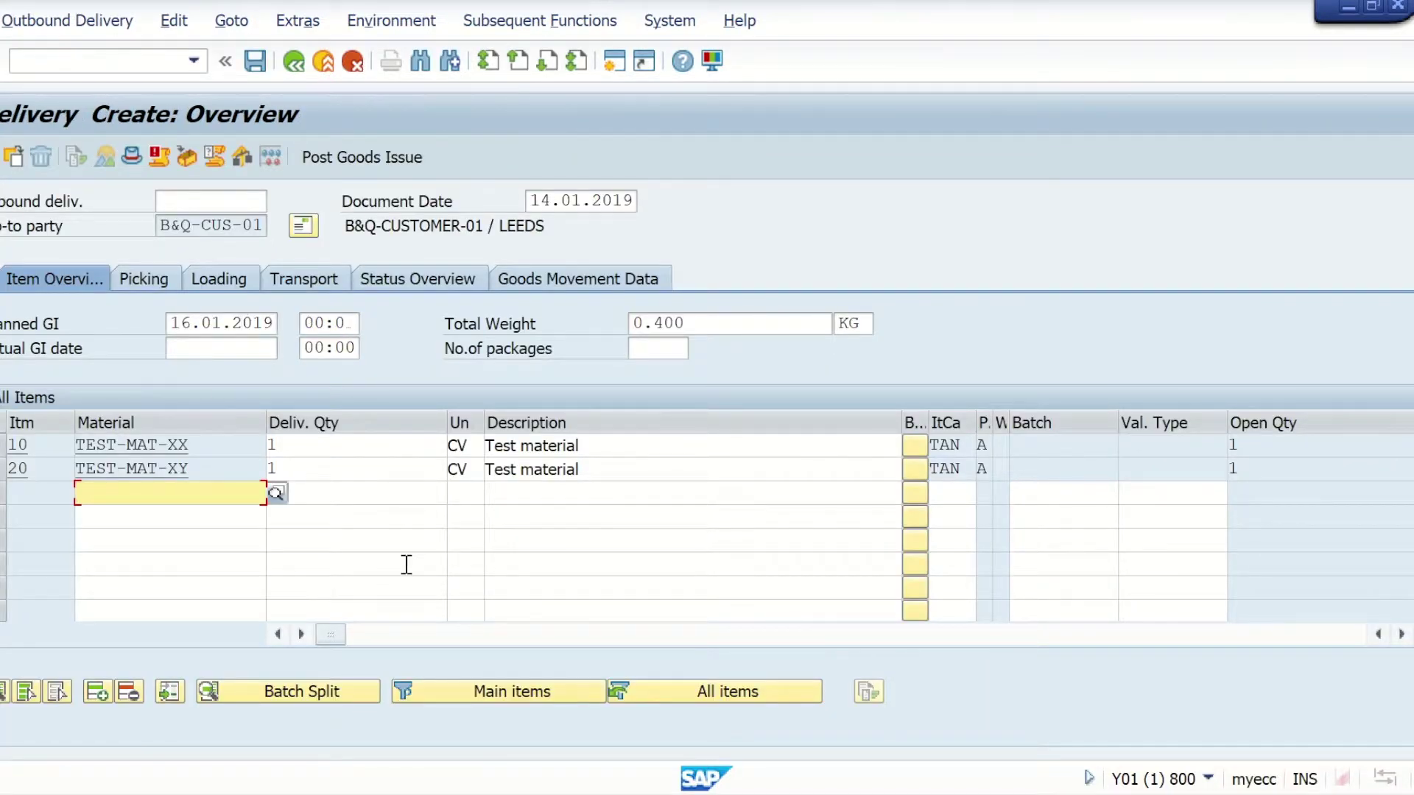
# Step: Enter storage location LE02 for delivery items 10 and 20
pyautogui.click(1400, 634)
pyautogui.click(1400, 634)
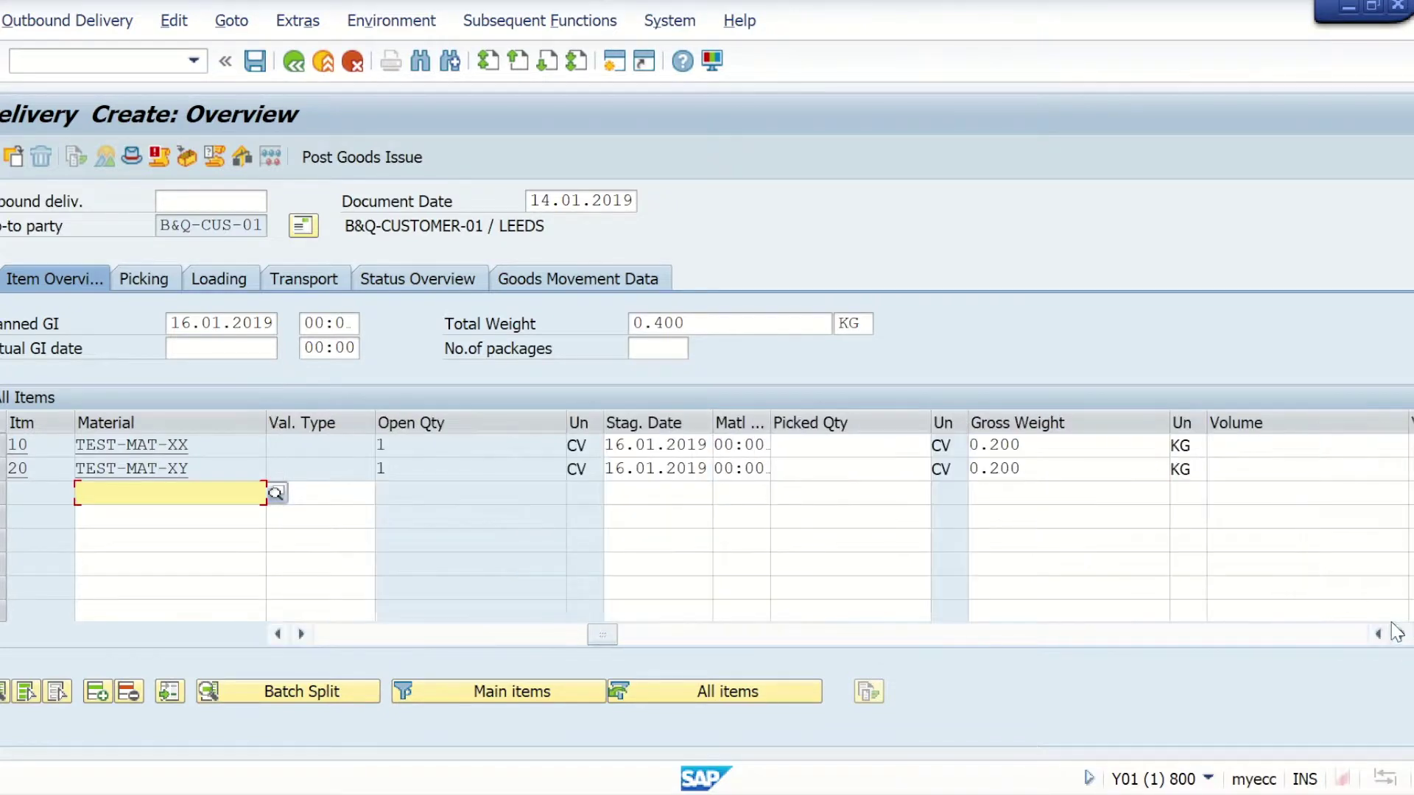
pyautogui.click(1400, 634)
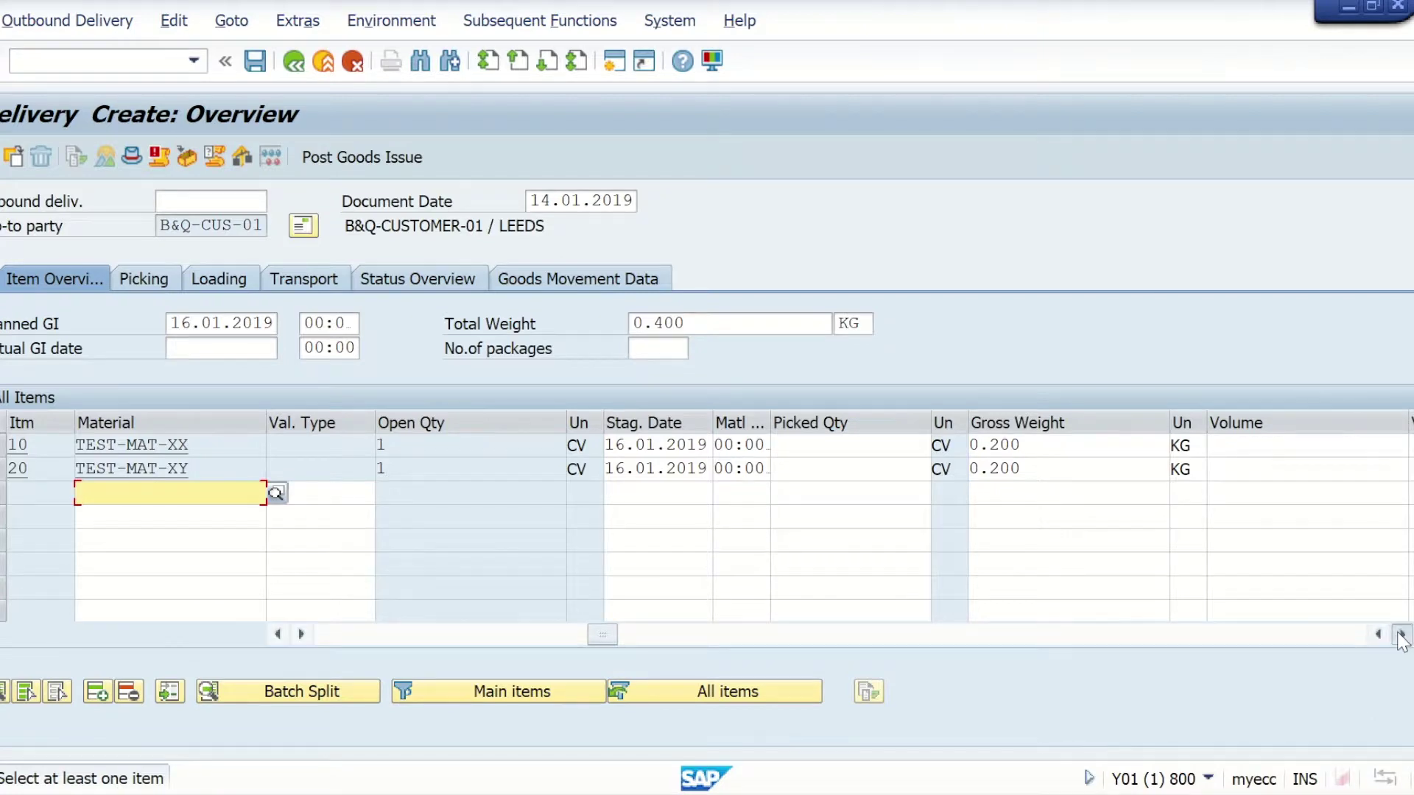
pyautogui.click(1401, 634)
pyautogui.click(1400, 636)
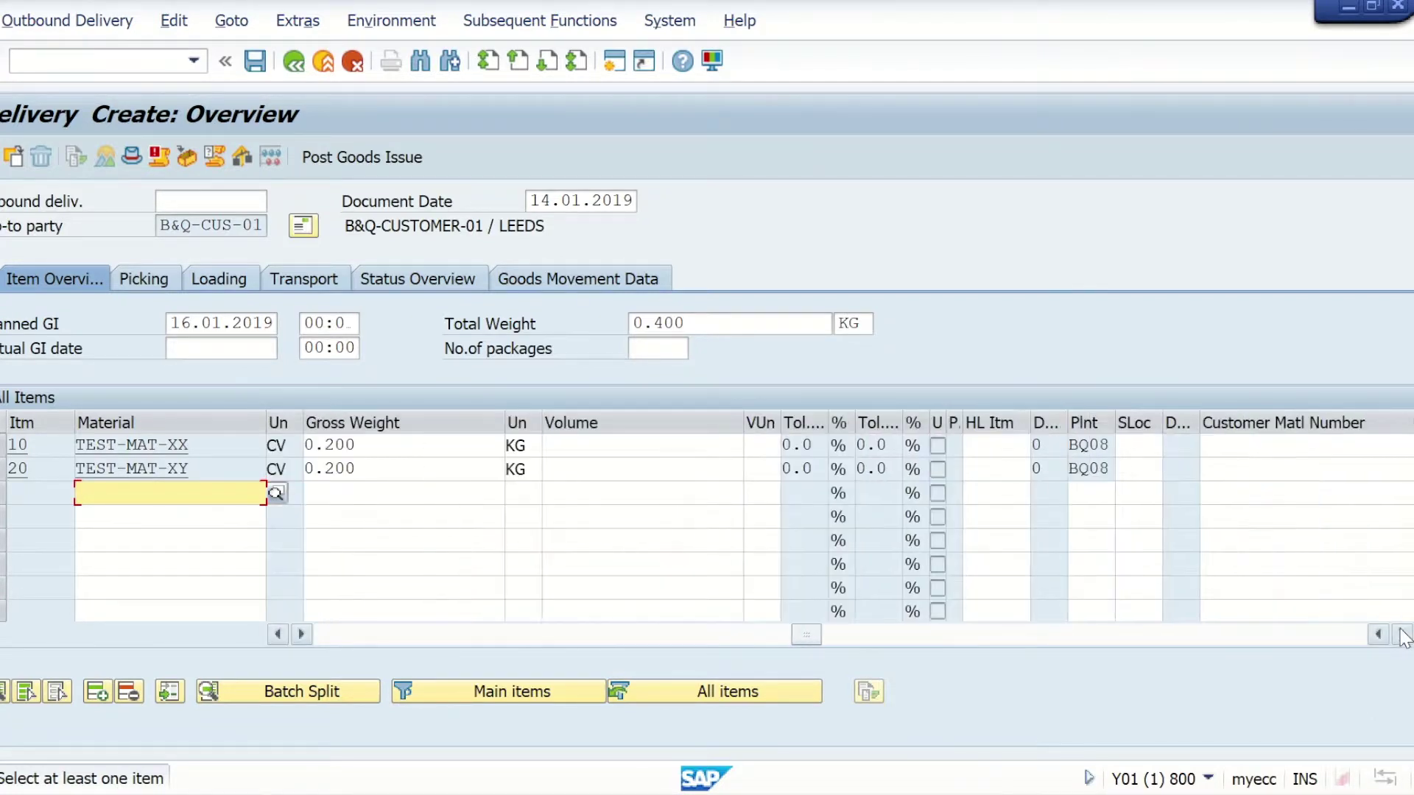
pyautogui.click(1142, 446)
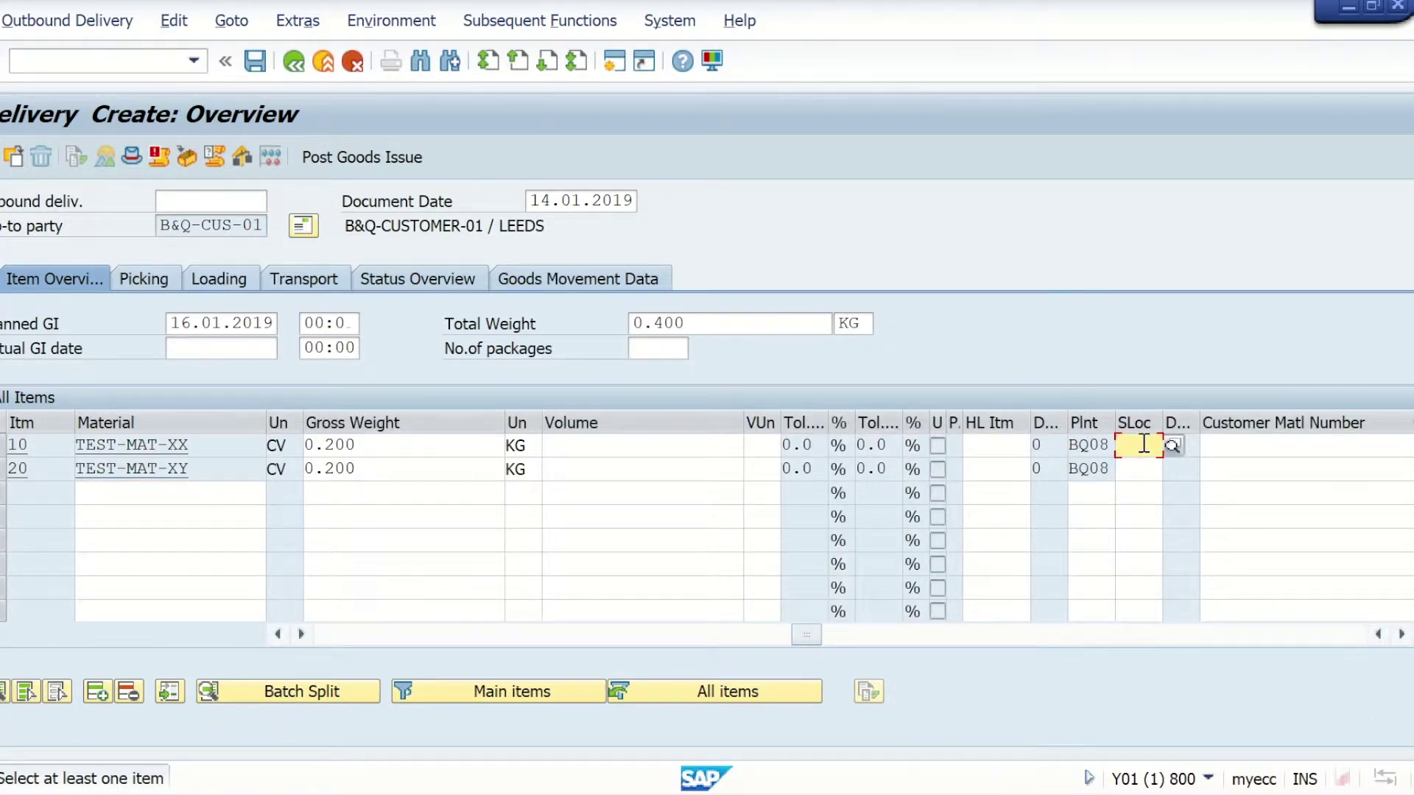
pyautogui.write('le02')
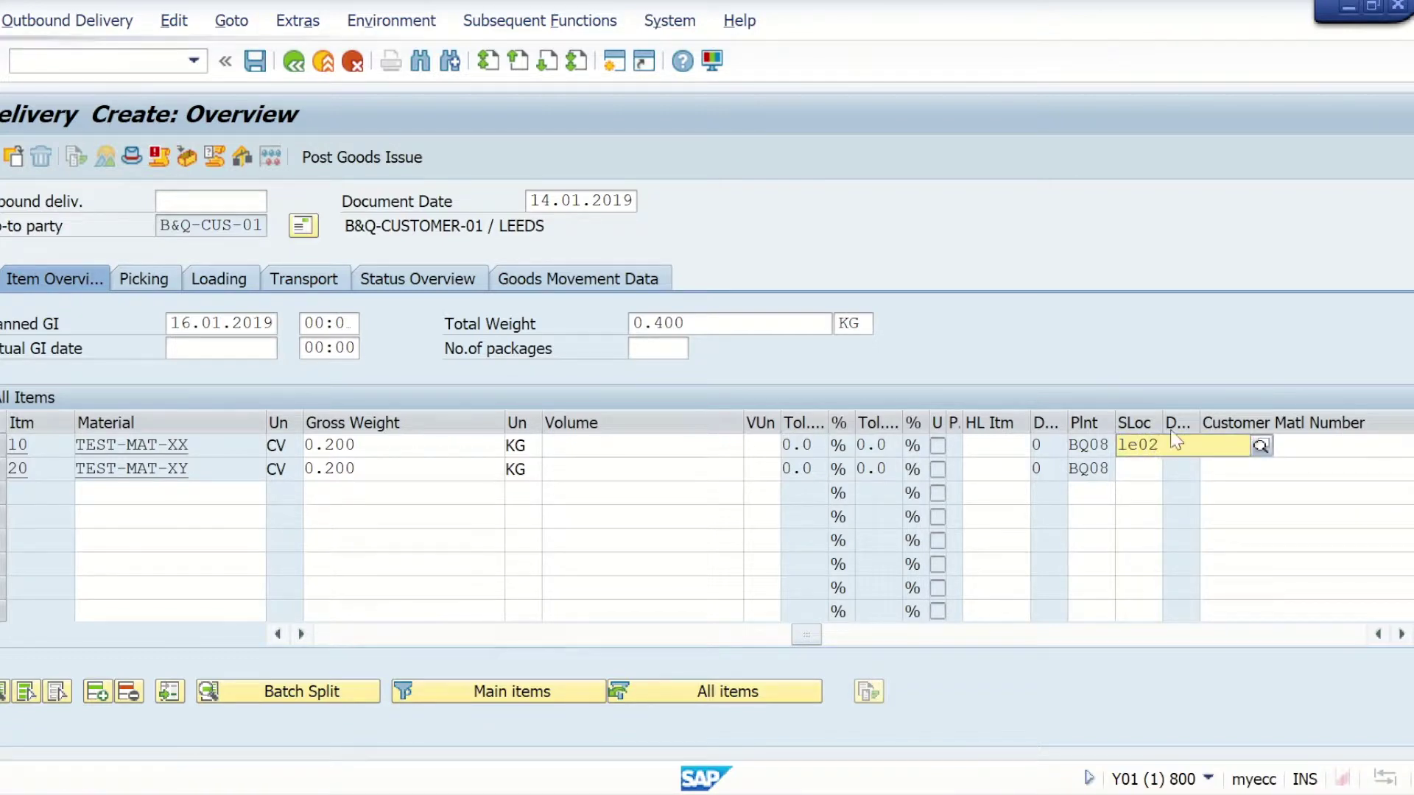
pyautogui.click(1156, 501)
pyautogui.click(1142, 469)
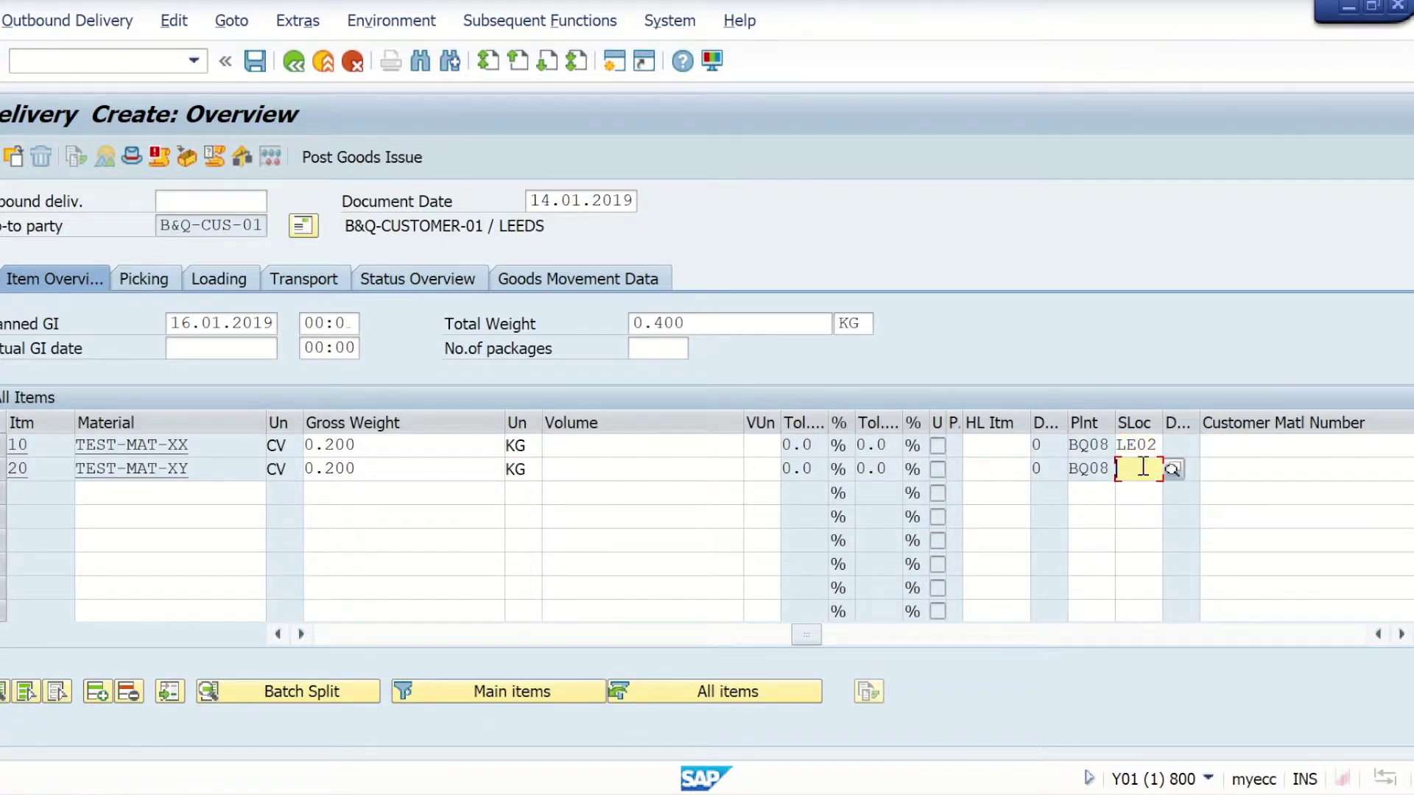
pyautogui.write('le')
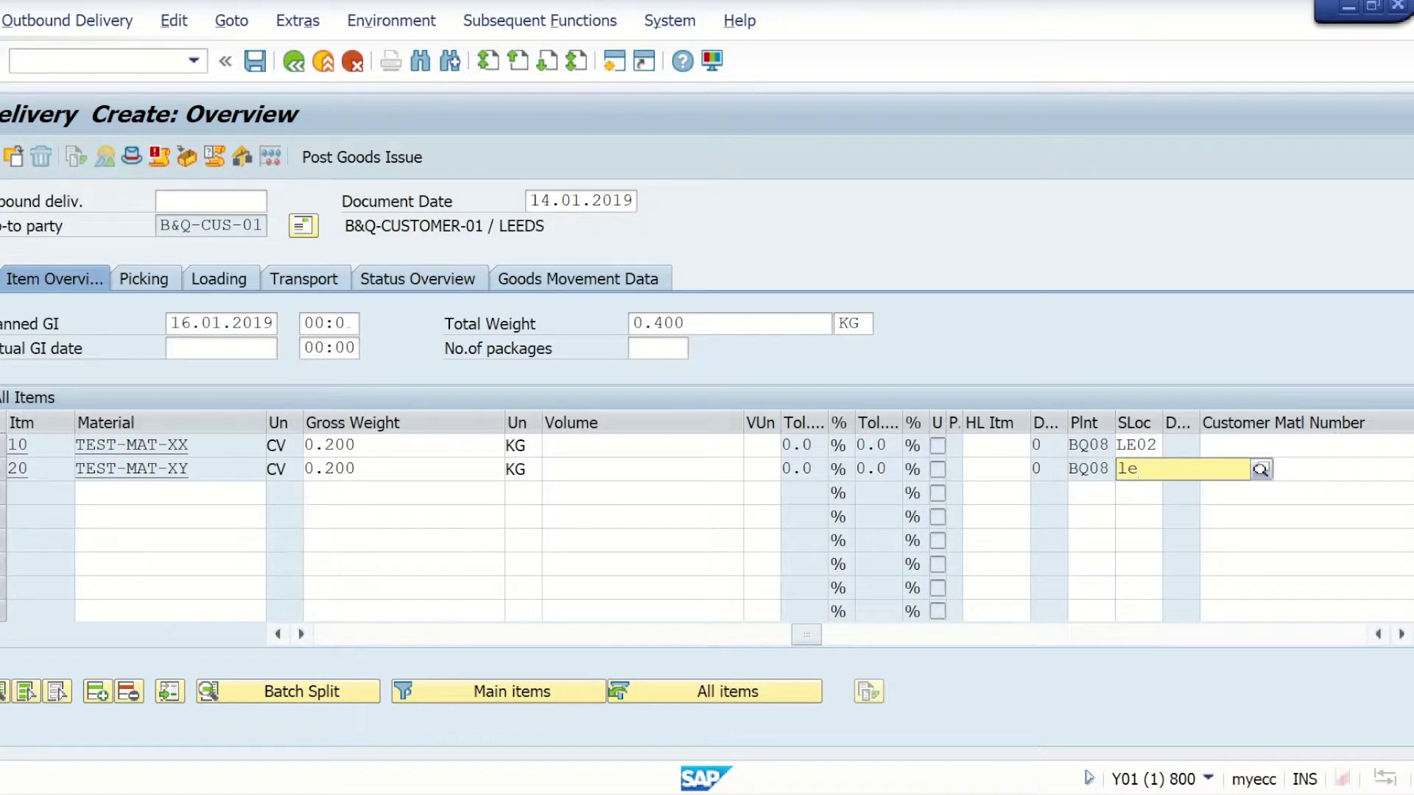
pyautogui.click(1180, 514)
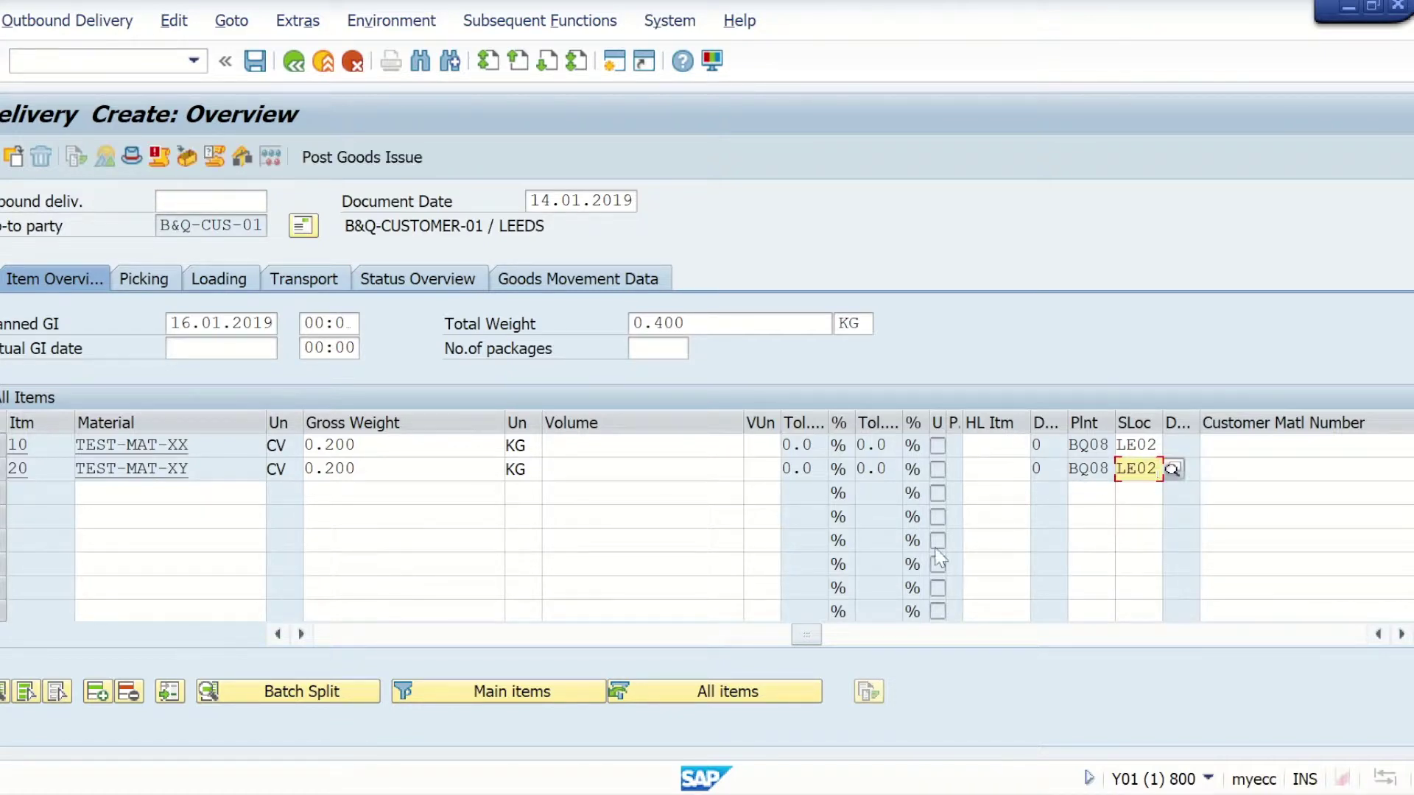
pyautogui.press('Return')
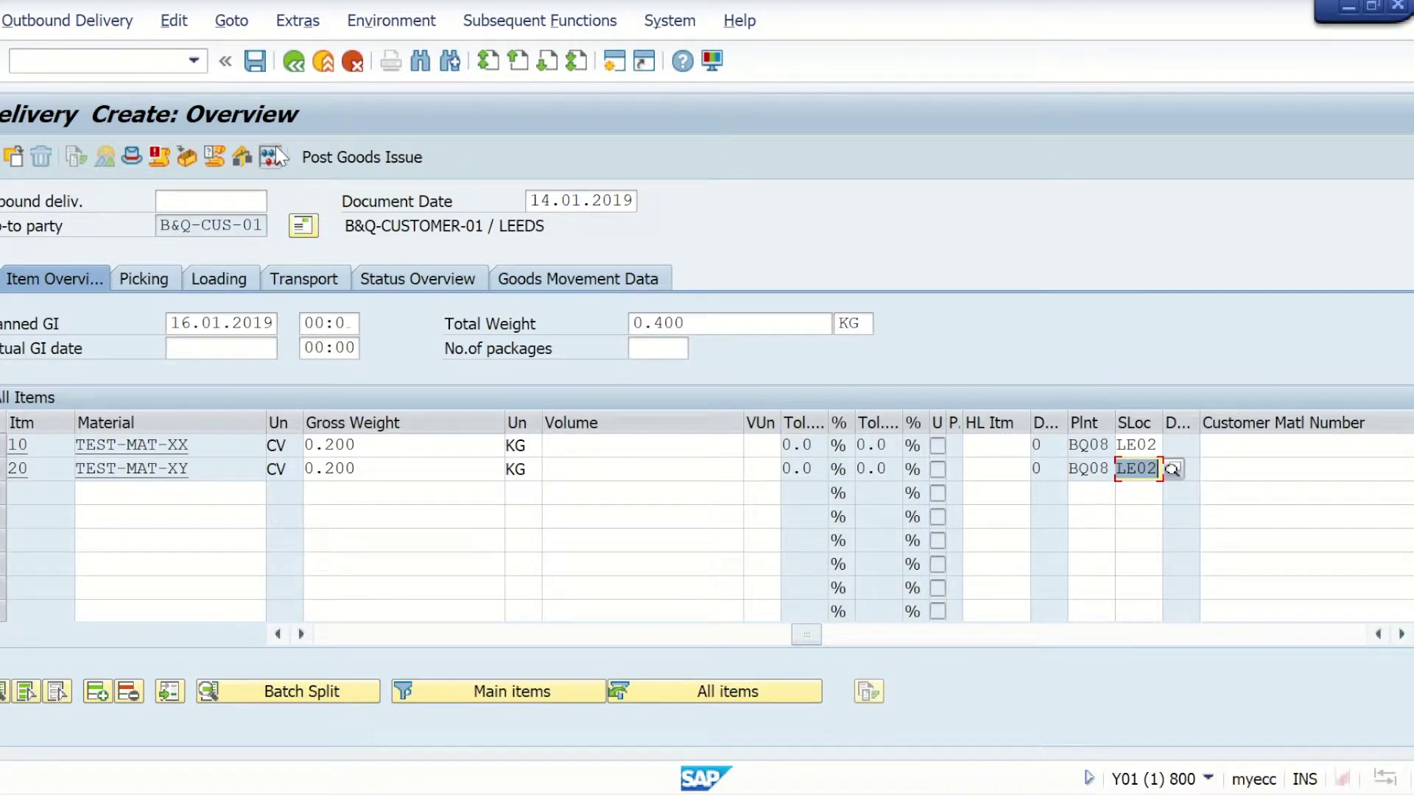
# Step: Save the outbound delivery as 80018098
pyautogui.click(255, 61)
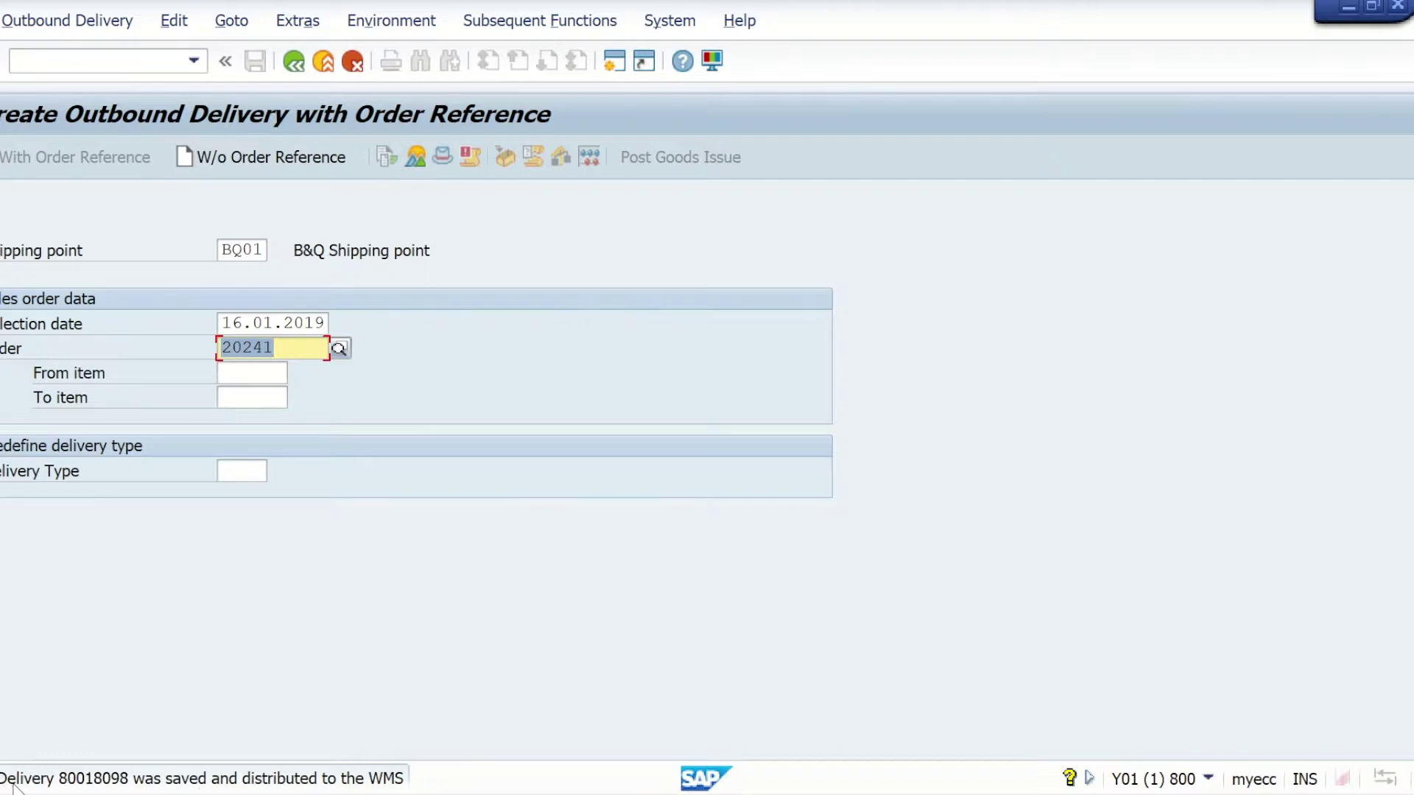
# Step: Copy delivery number 80018098 from the save message and note it under the order
pyautogui.click(13, 782)
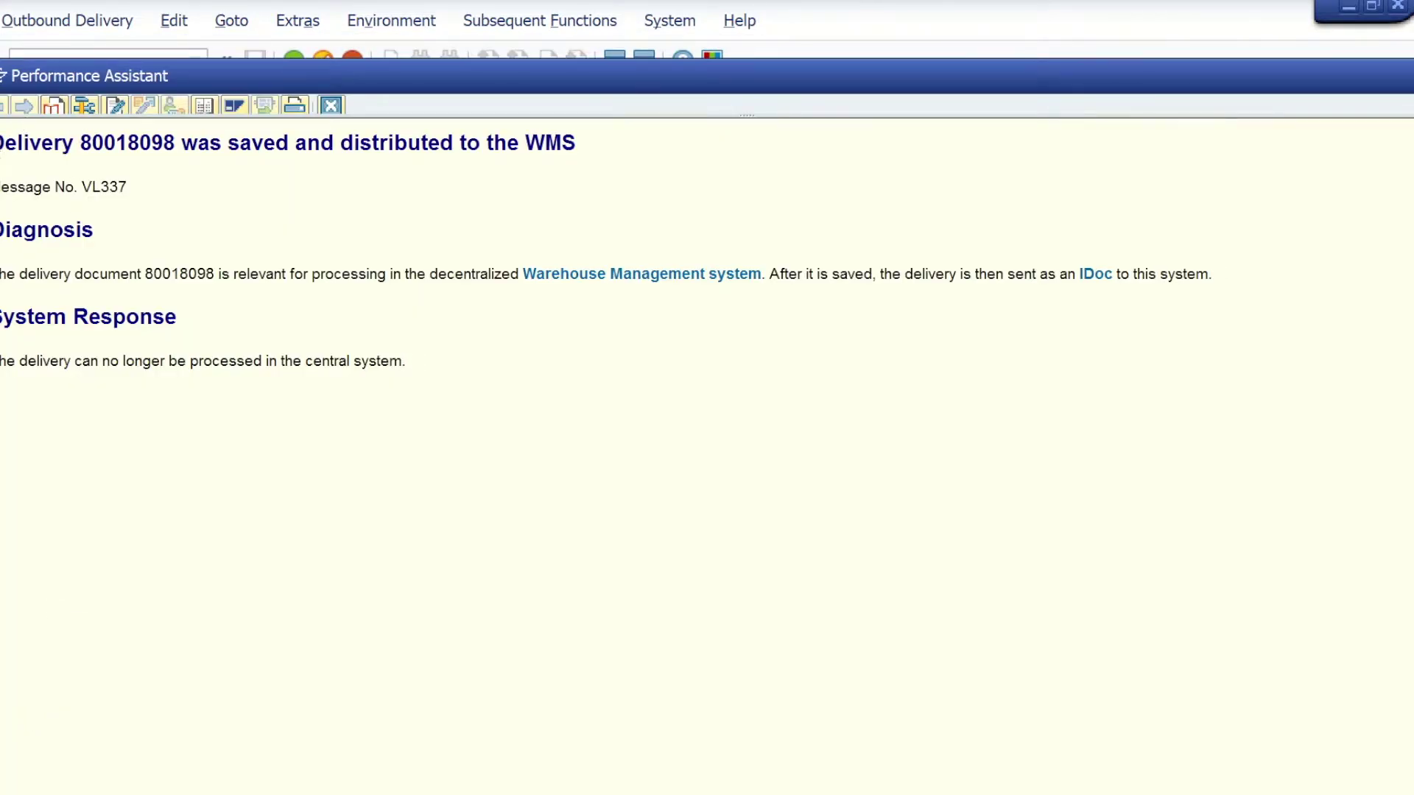
pyautogui.moveTo(3, 143); pyautogui.dragTo(177, 143)
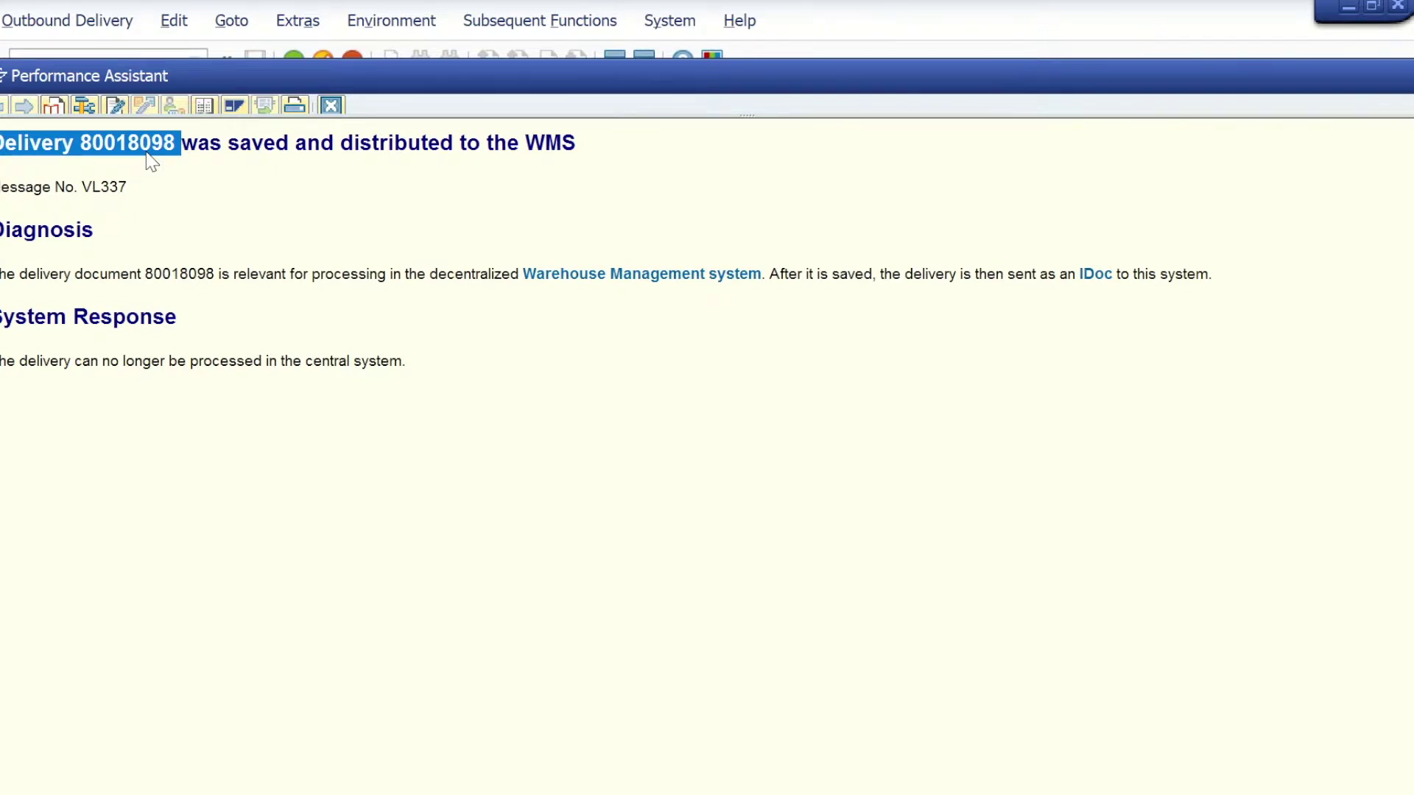
pyautogui.click(1362, 42)
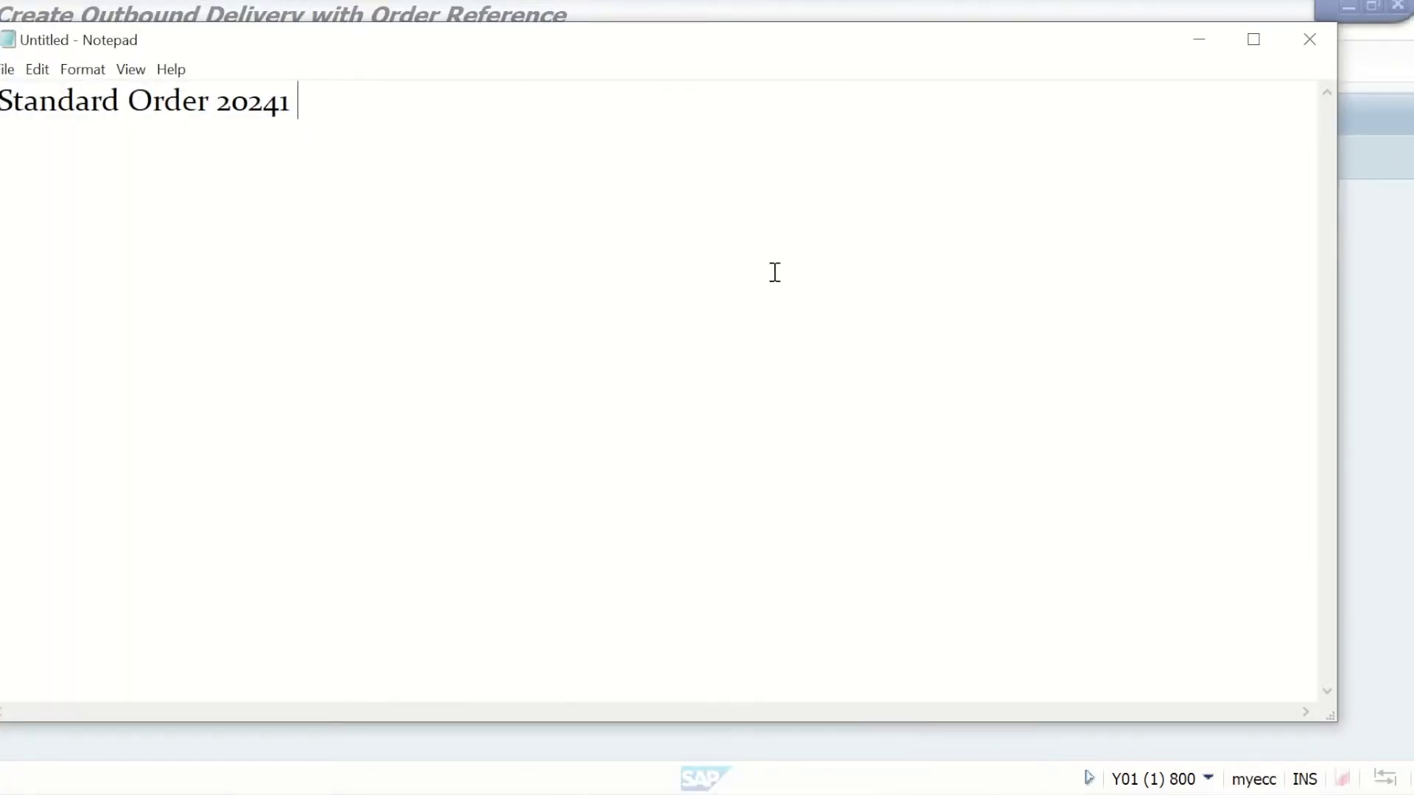
pyautogui.press('Return')
pyautogui.write('Delivery 80018098')
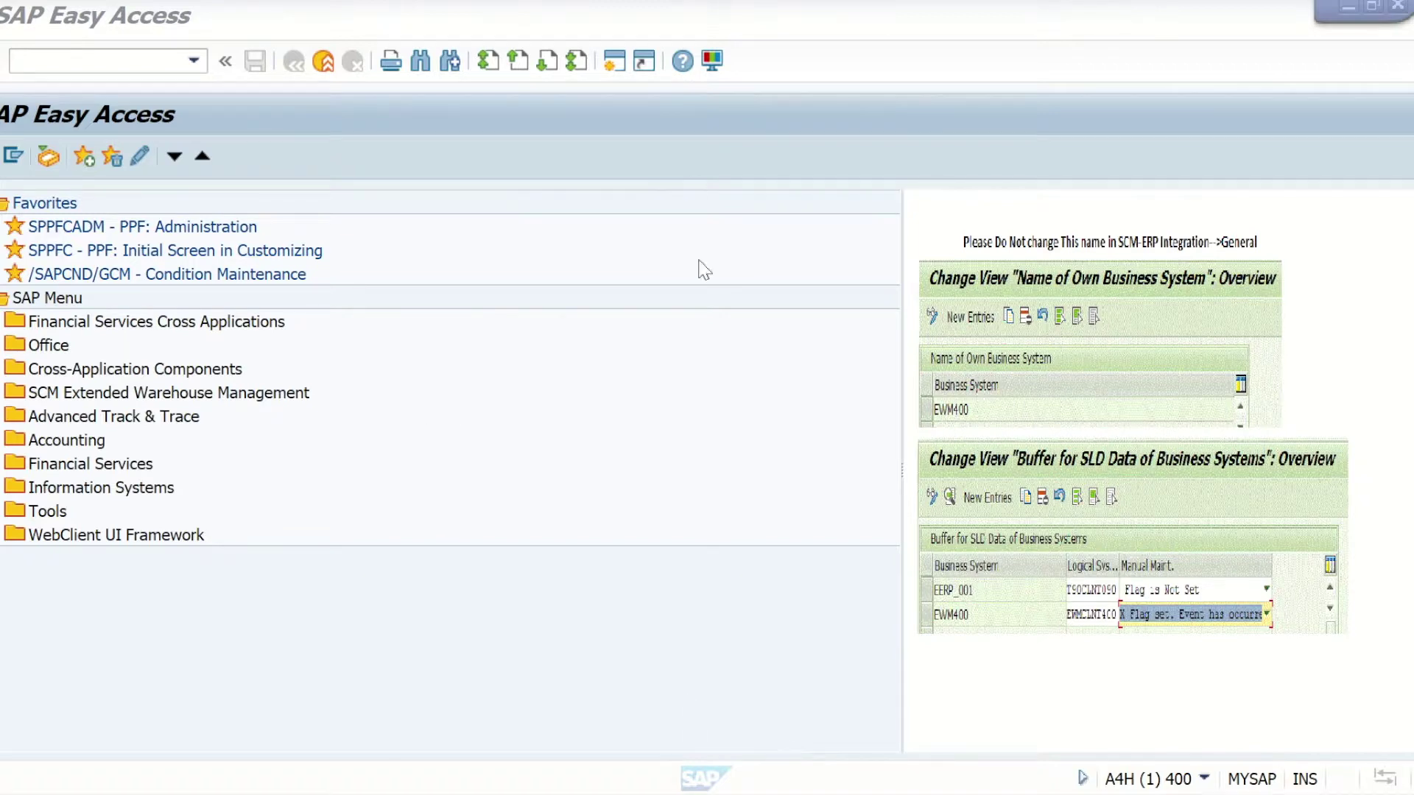
# Step: Open outbound delivery order maintenance (/SCWM/PRDO) and search by ERP document
pyautogui.click(102, 61)
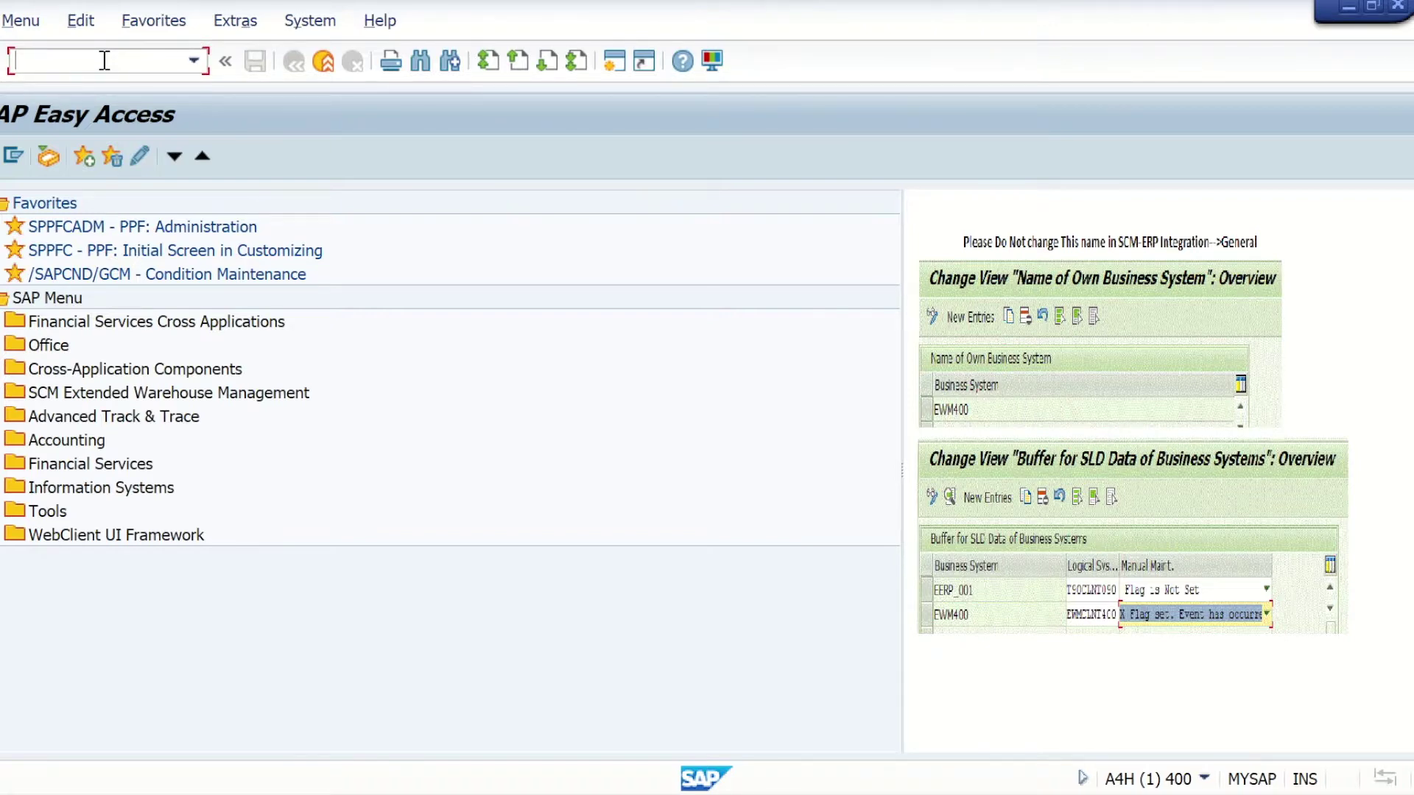
pyautogui.write('/n/sc')
pyautogui.write('wm')
pyautogui.write('/prdo')
pyautogui.press('Return')
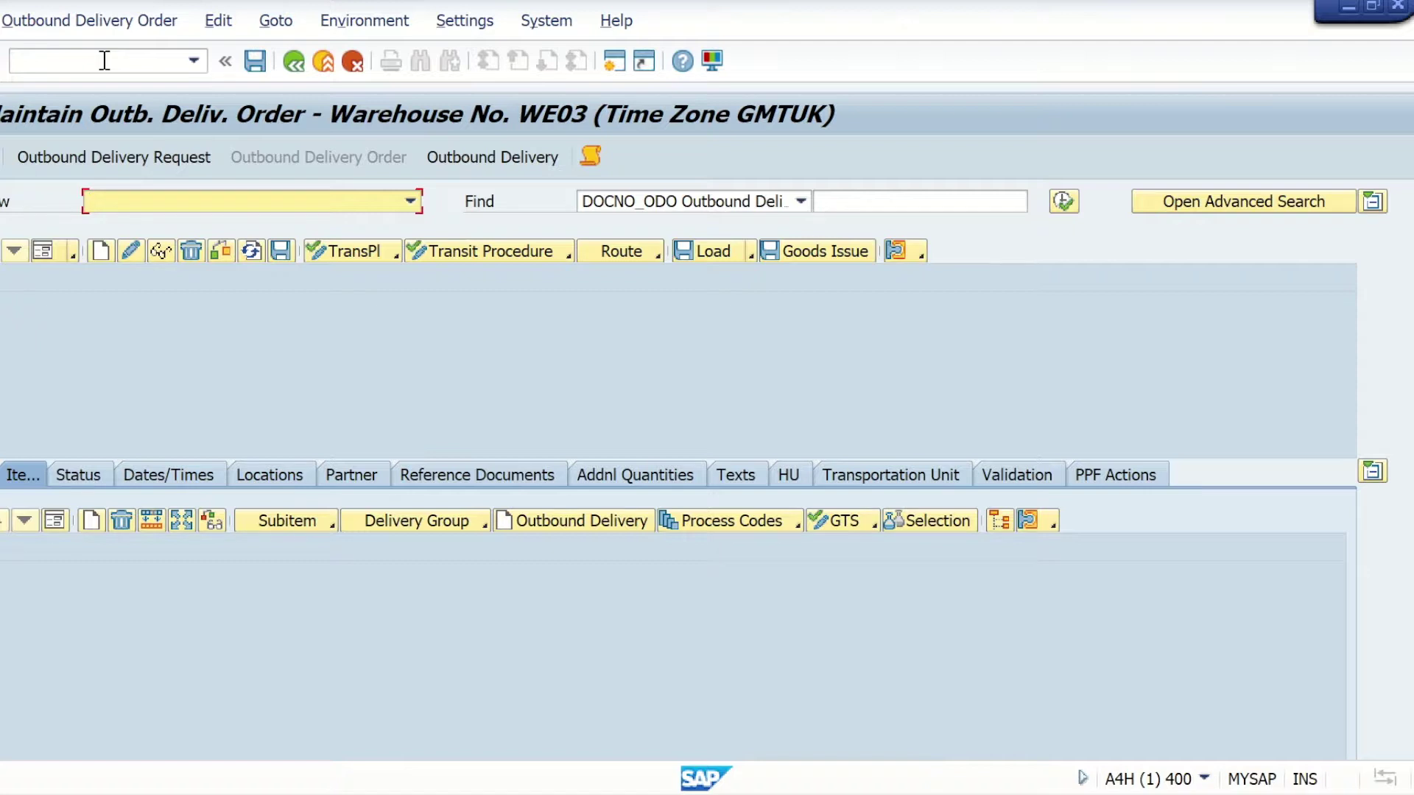
pyautogui.click(799, 201)
pyautogui.click(750, 248)
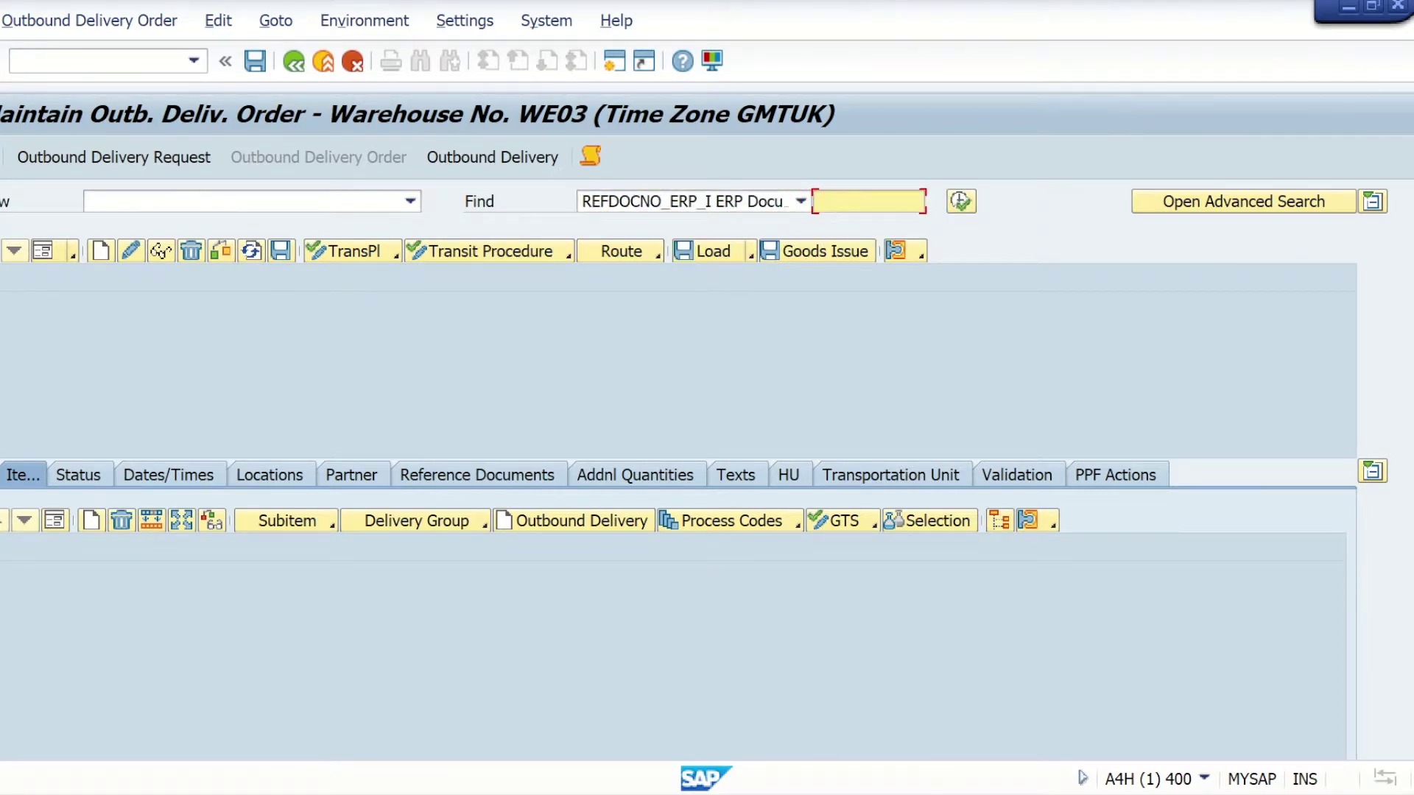
# Step: Look up the warehouse order for ERP delivery 80018098 and select both its items
pyautogui.hotkey('alt', 'Tab')
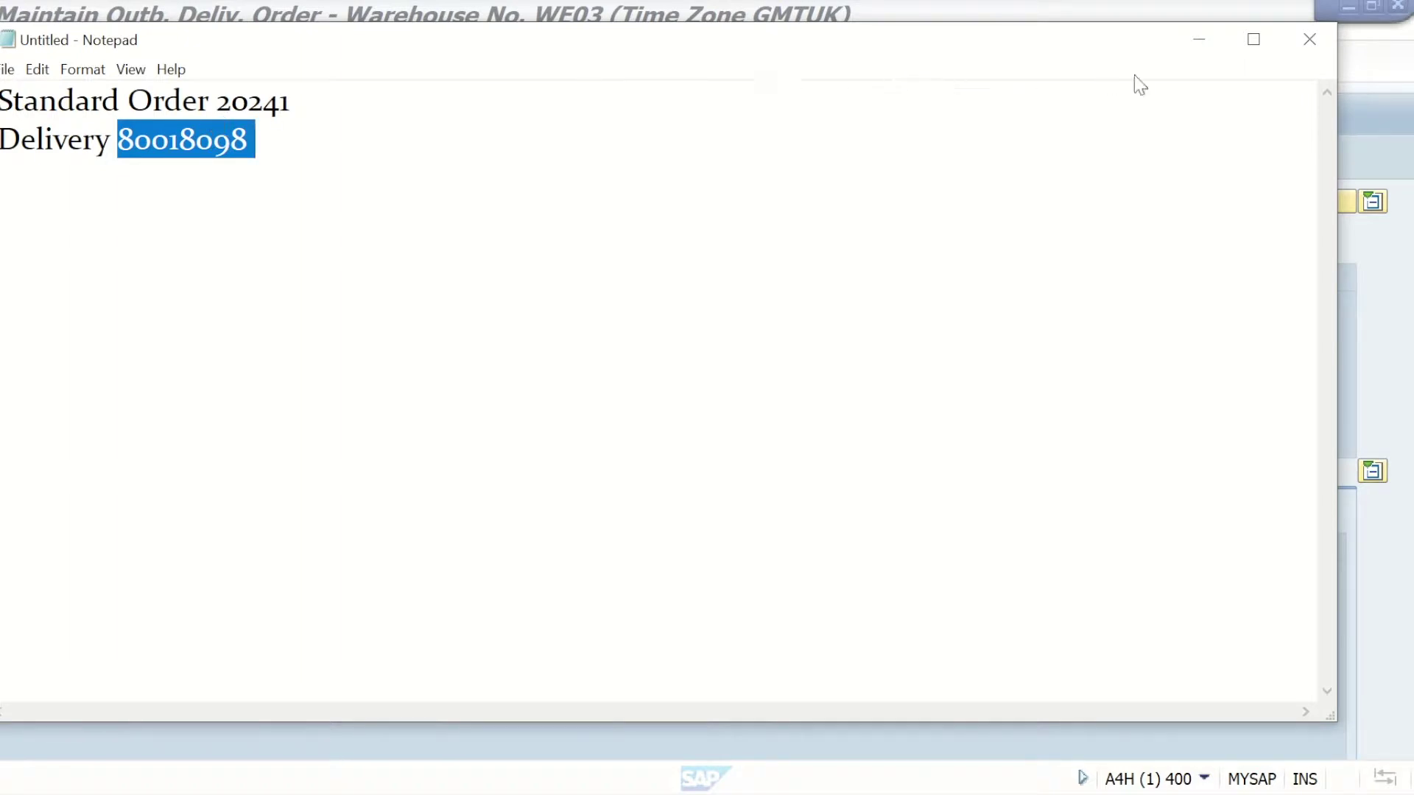
pyautogui.click(1193, 42)
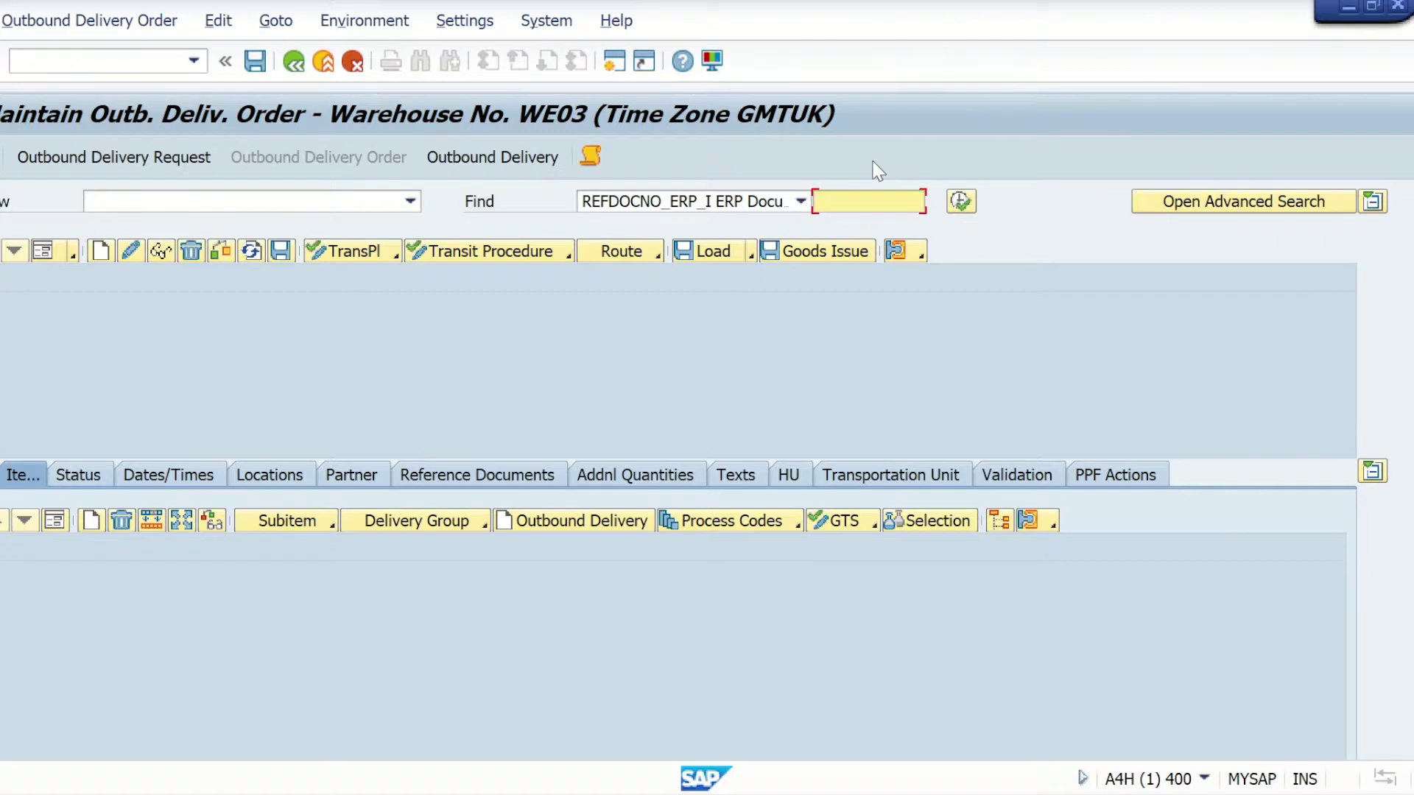
pyautogui.write('80018098')
pyautogui.click(960, 201)
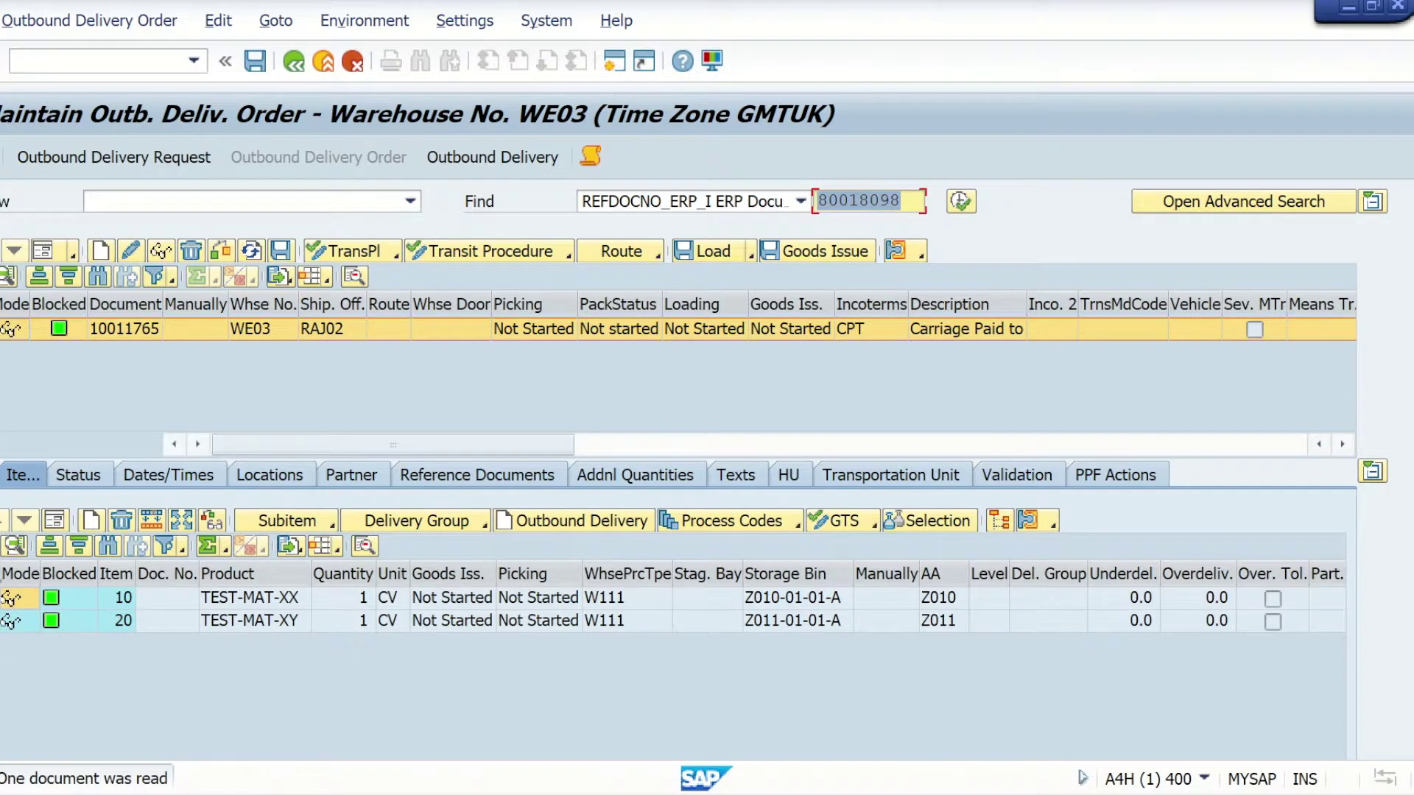
pyautogui.click(14, 598)
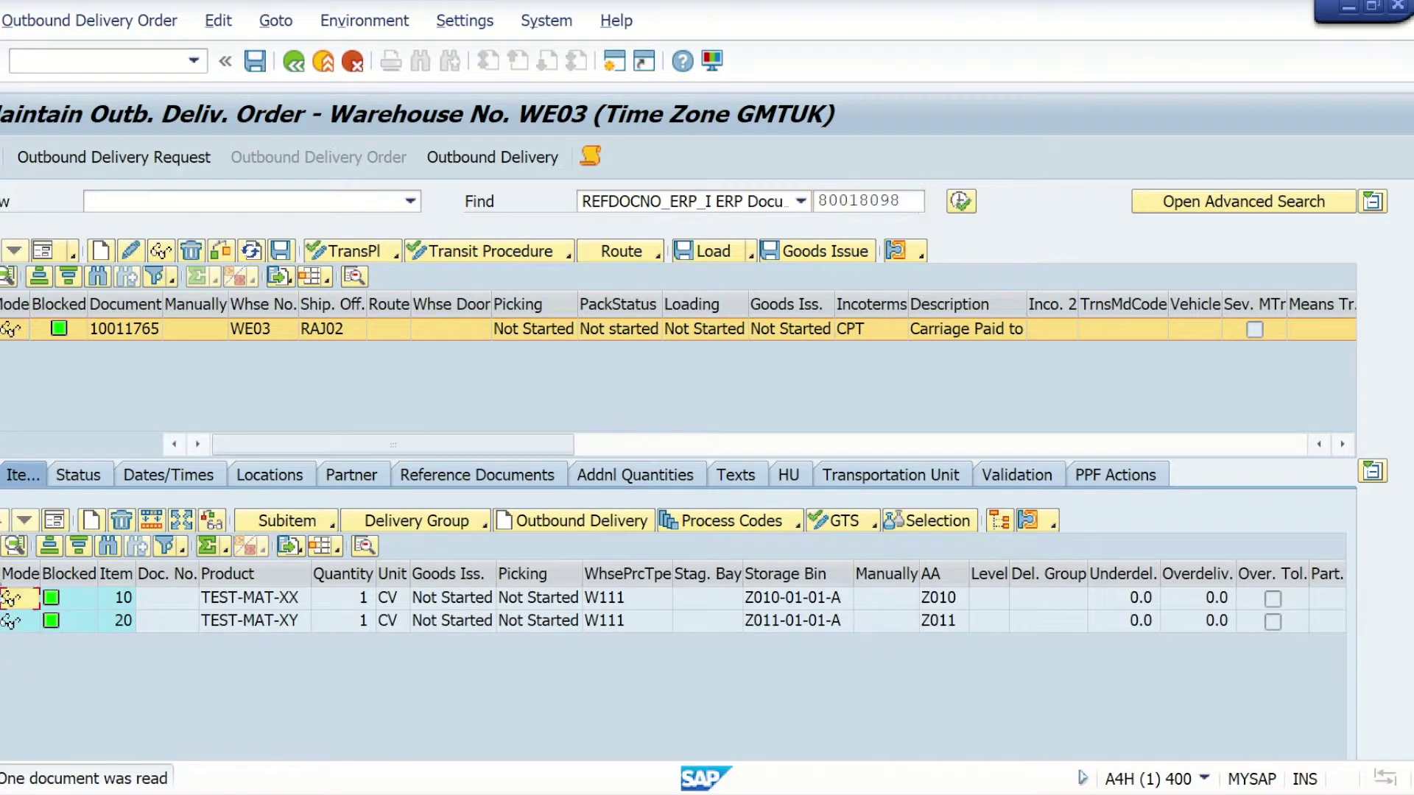
pyautogui.click(1138, 476)
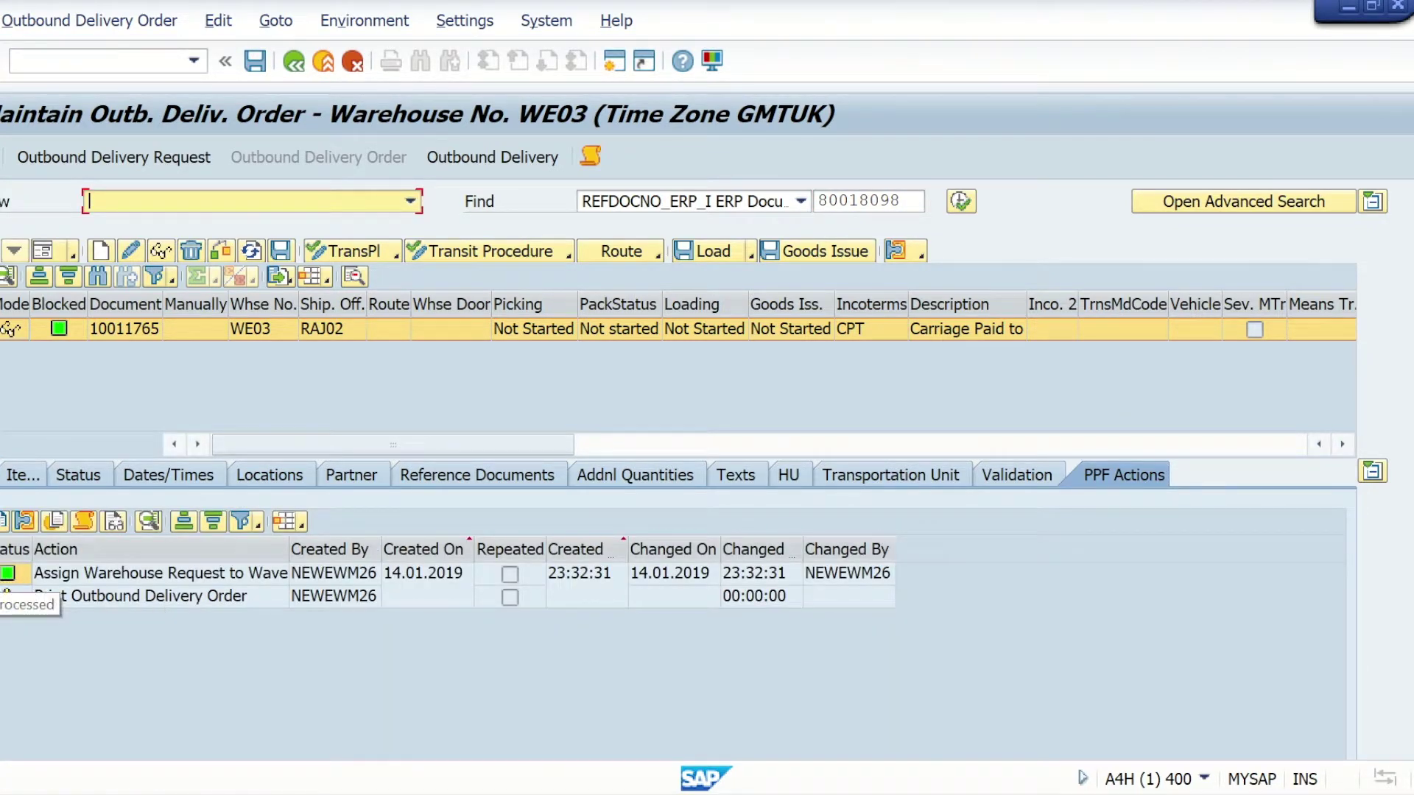
pyautogui.click(6, 575)
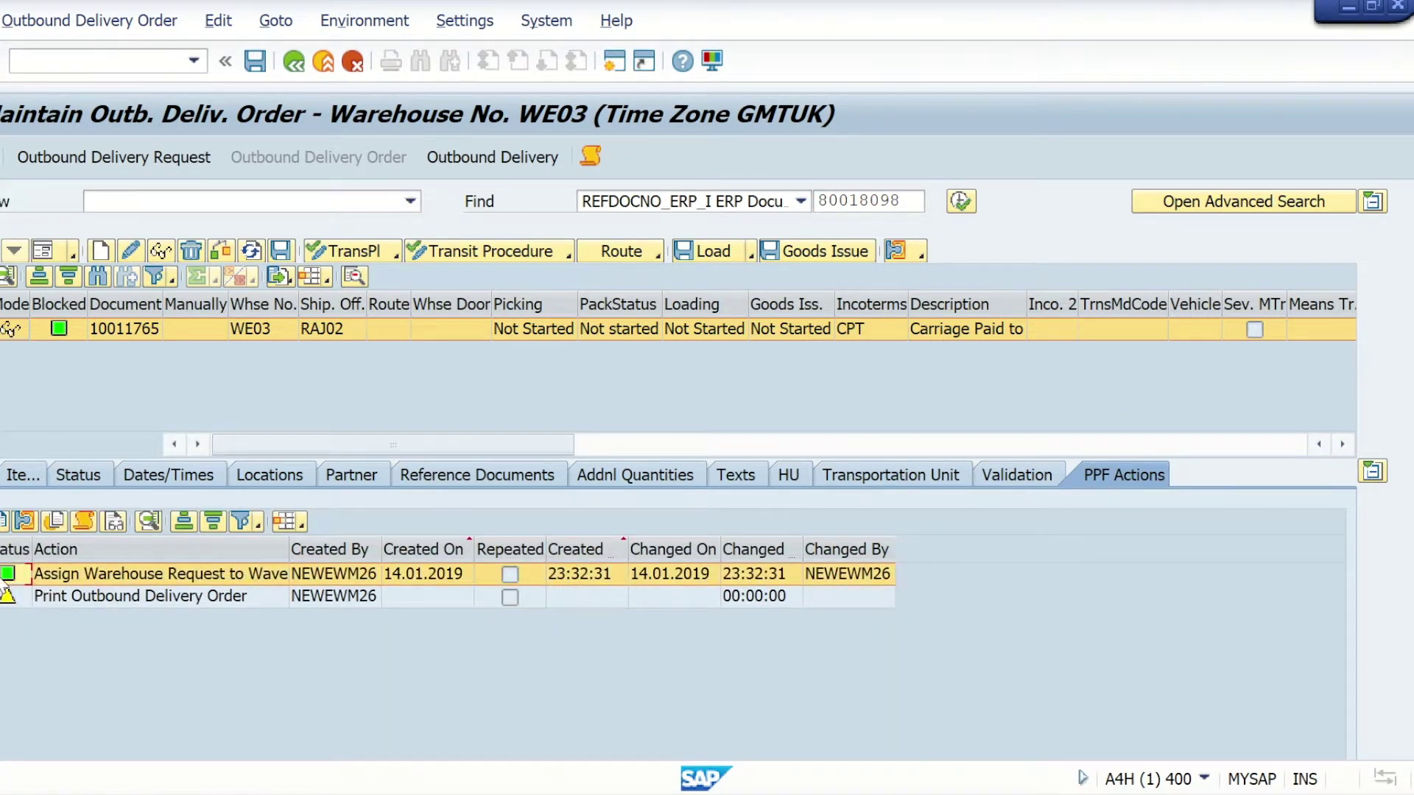
pyautogui.click(82, 521)
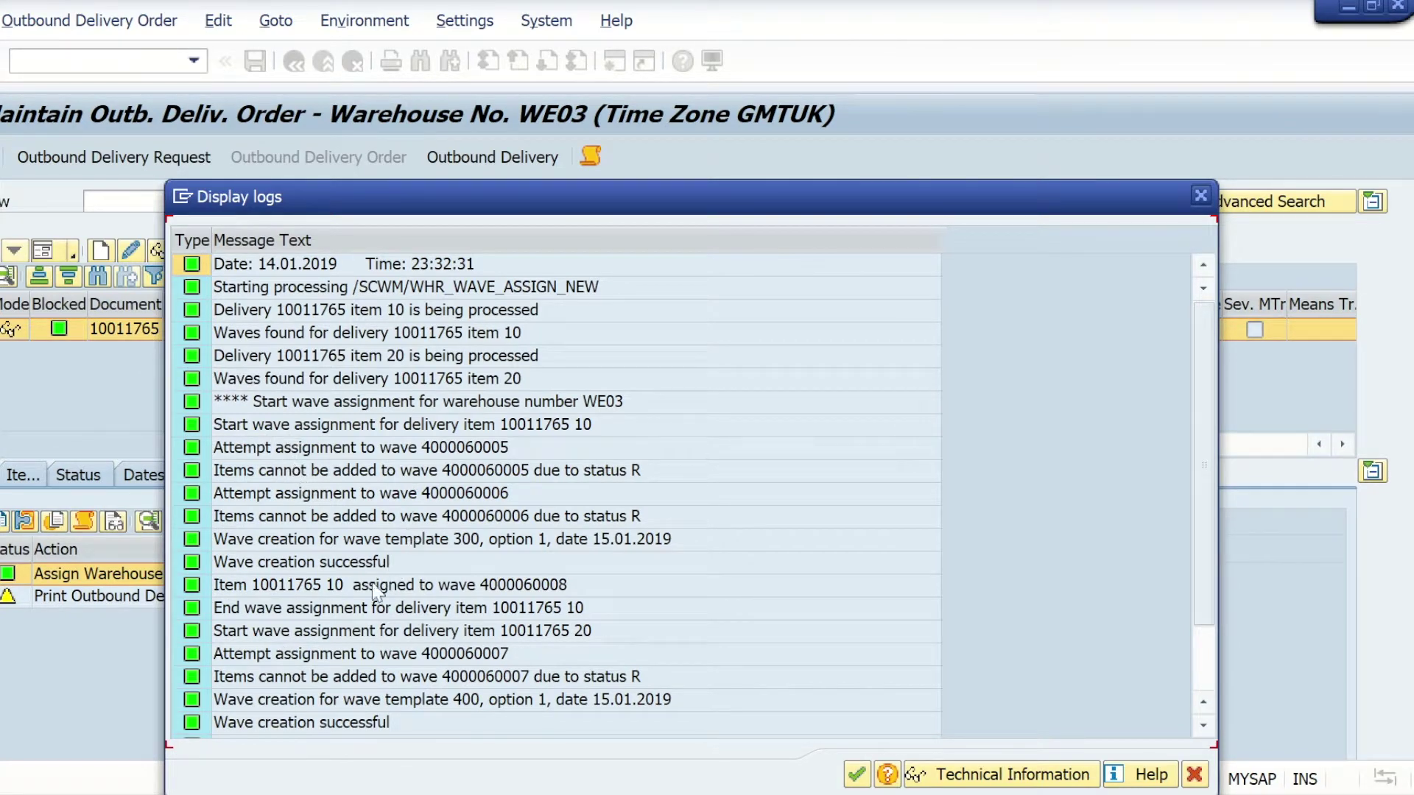
pyautogui.click(334, 591)
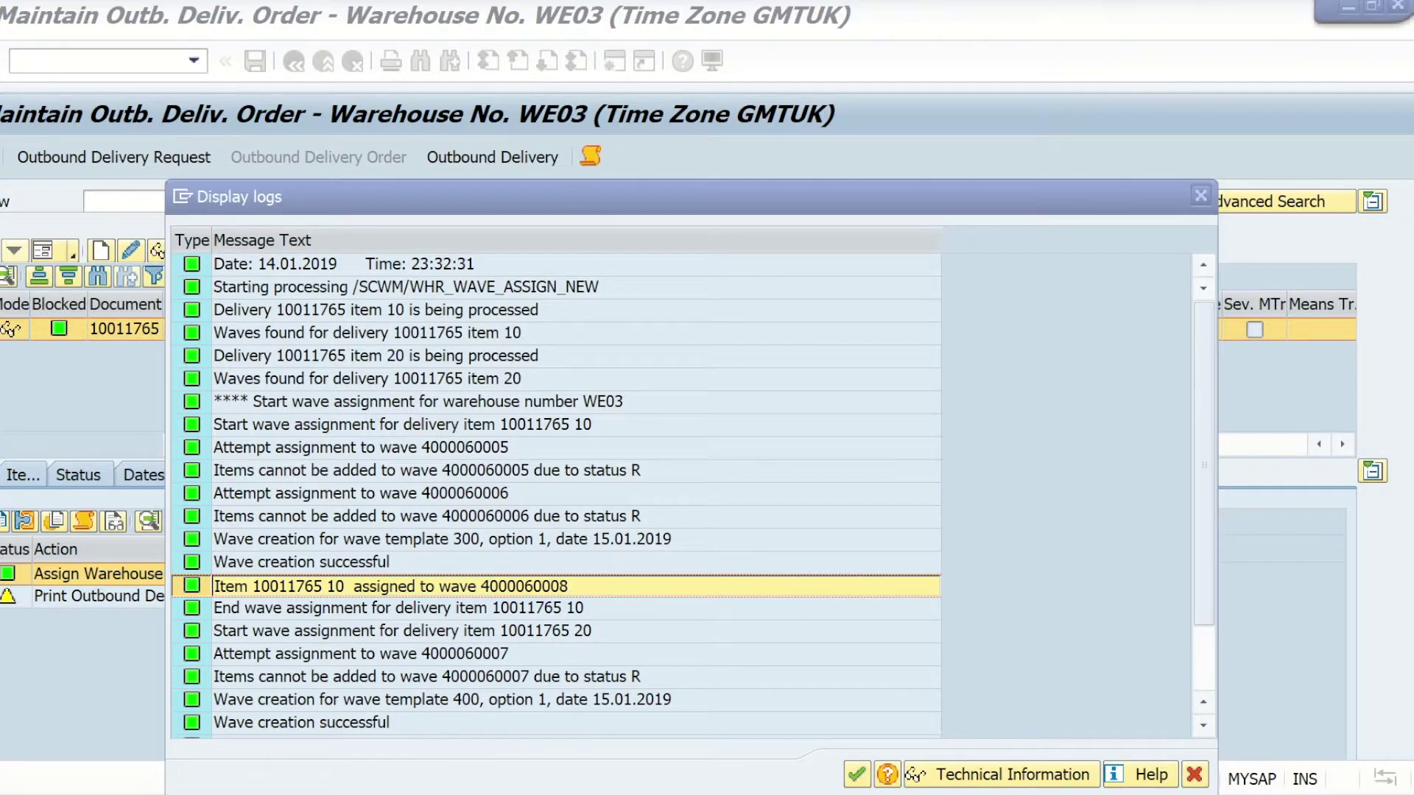
pyautogui.hotkey('alt', 'Tab')
pyautogui.click(355, 144)
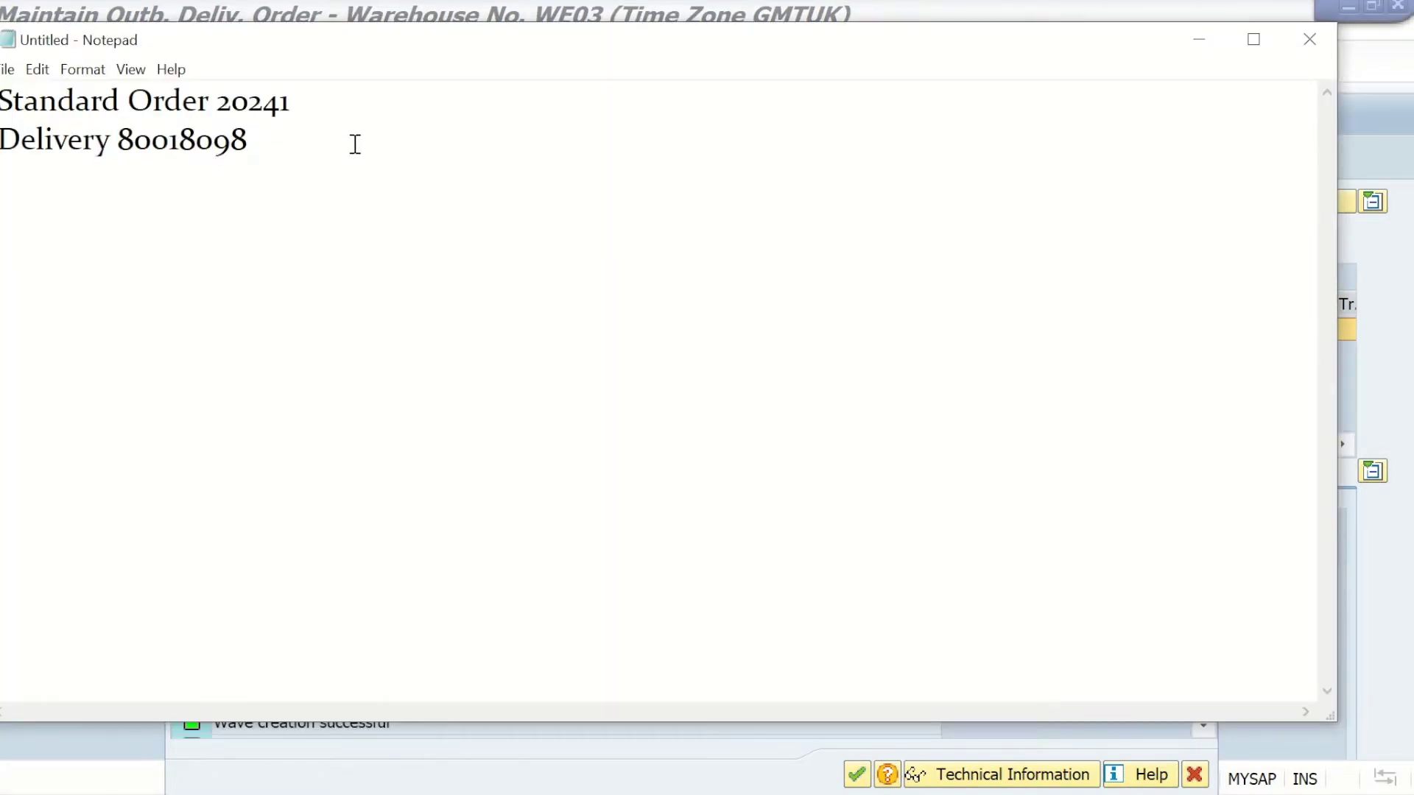
pyautogui.press('Return')
pyautogui.hotkey('ctrl', 'v')
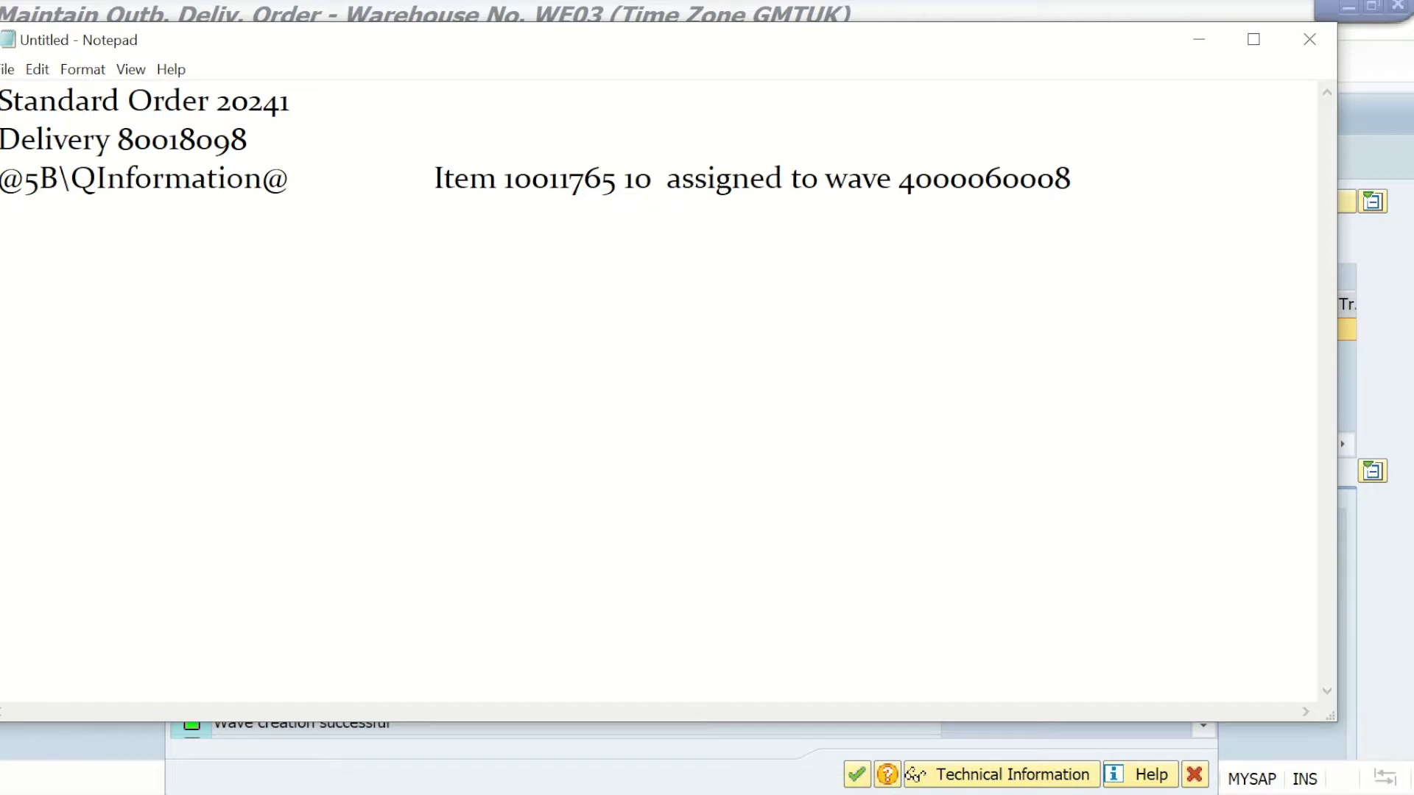
pyautogui.click(1197, 40)
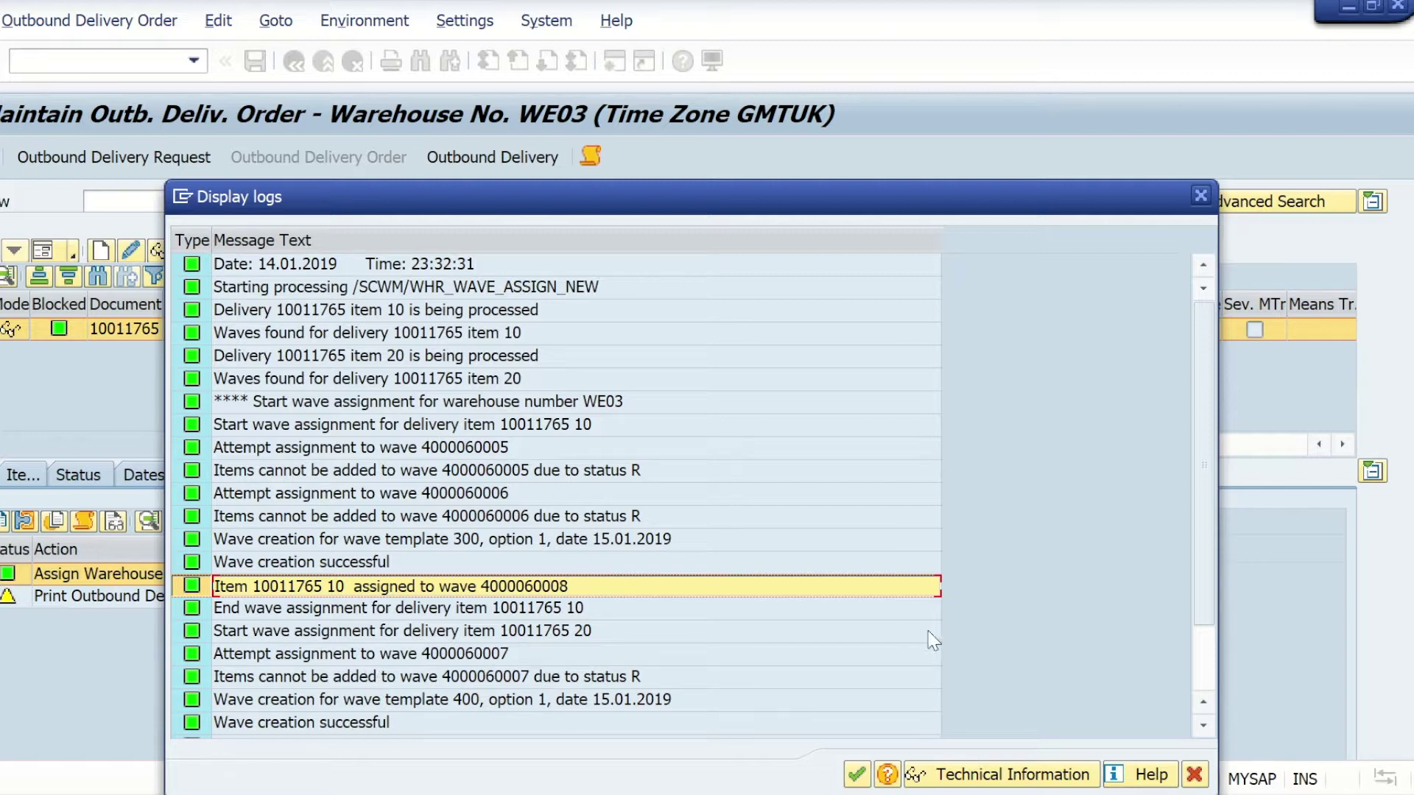
pyautogui.scroll(-2, 931, 641)
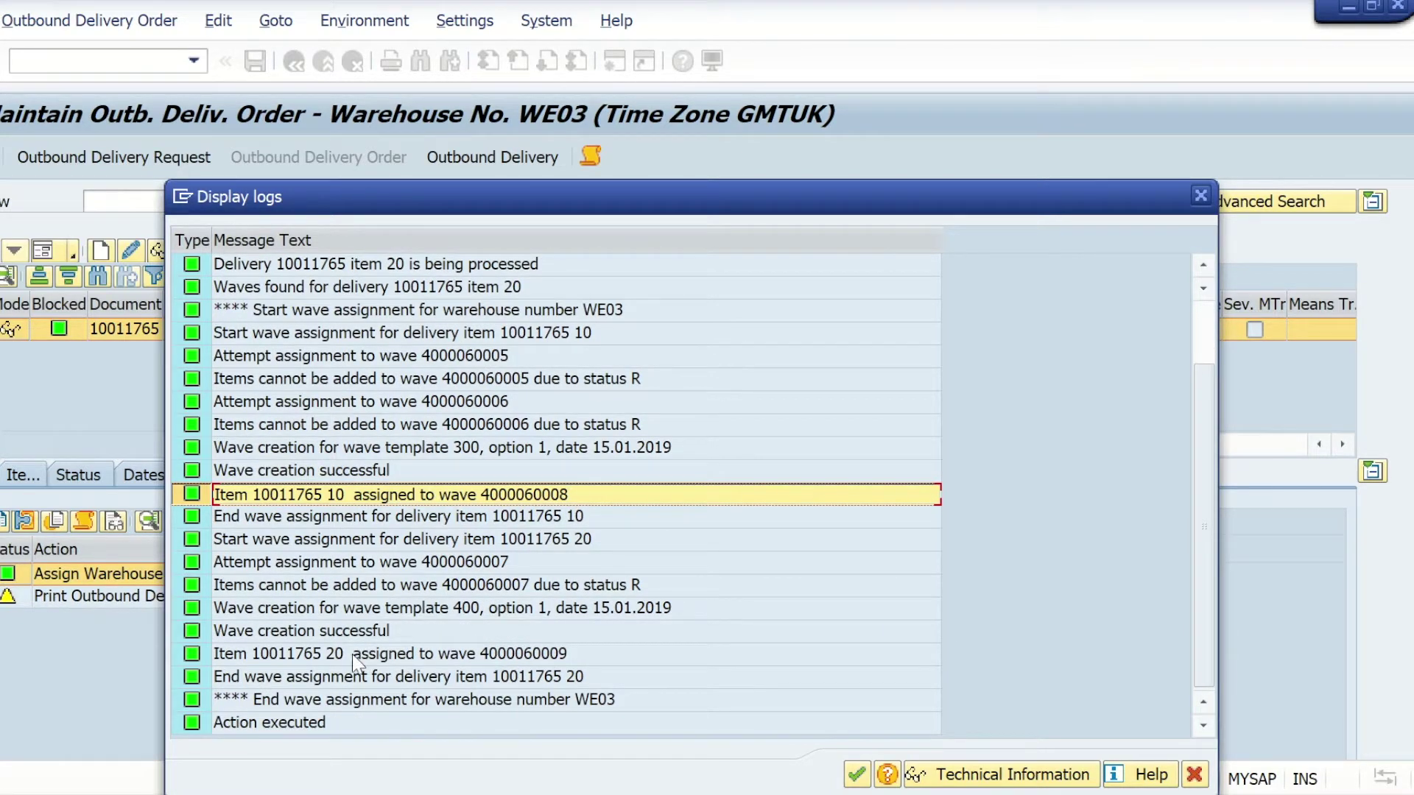
pyautogui.click(381, 655)
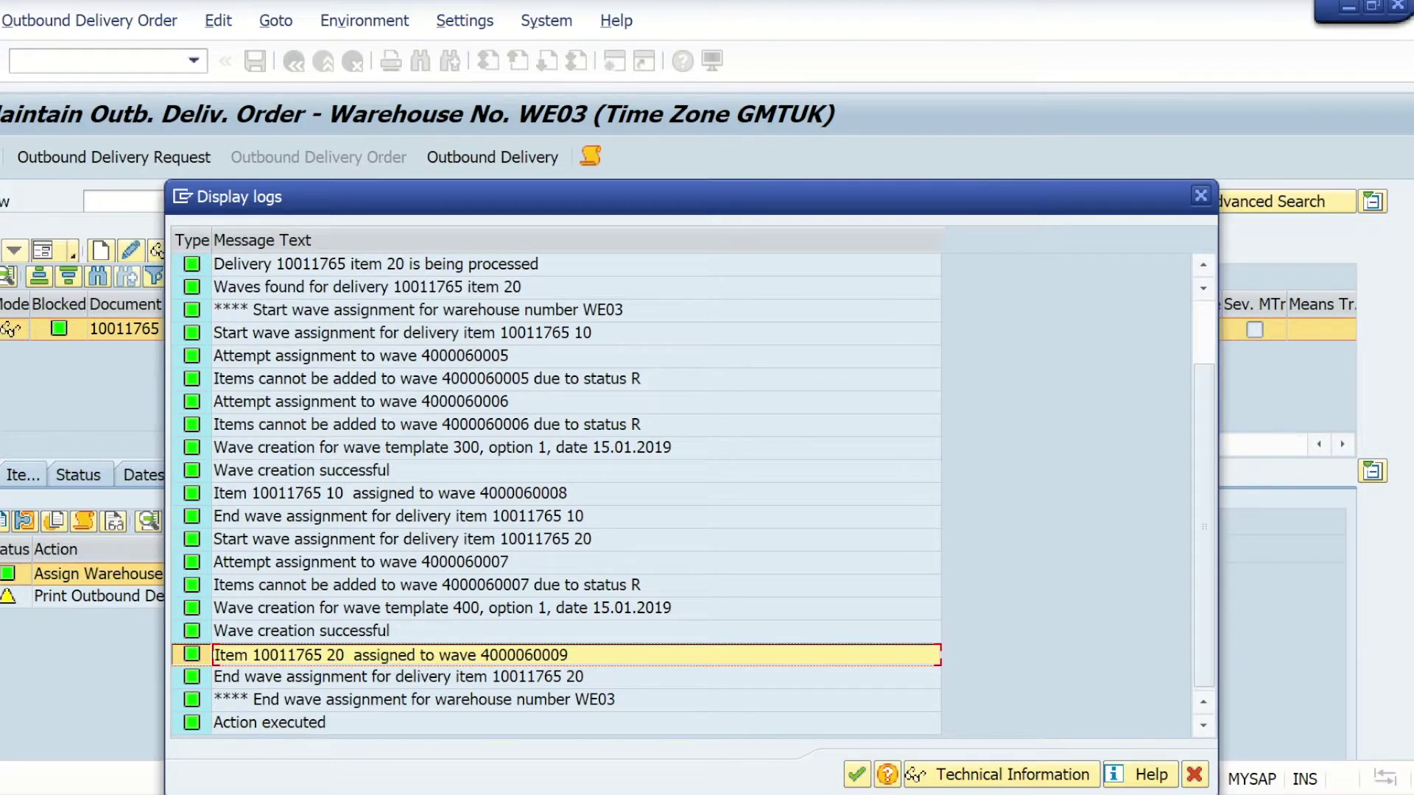
pyautogui.hotkey('alt', 'Tab')
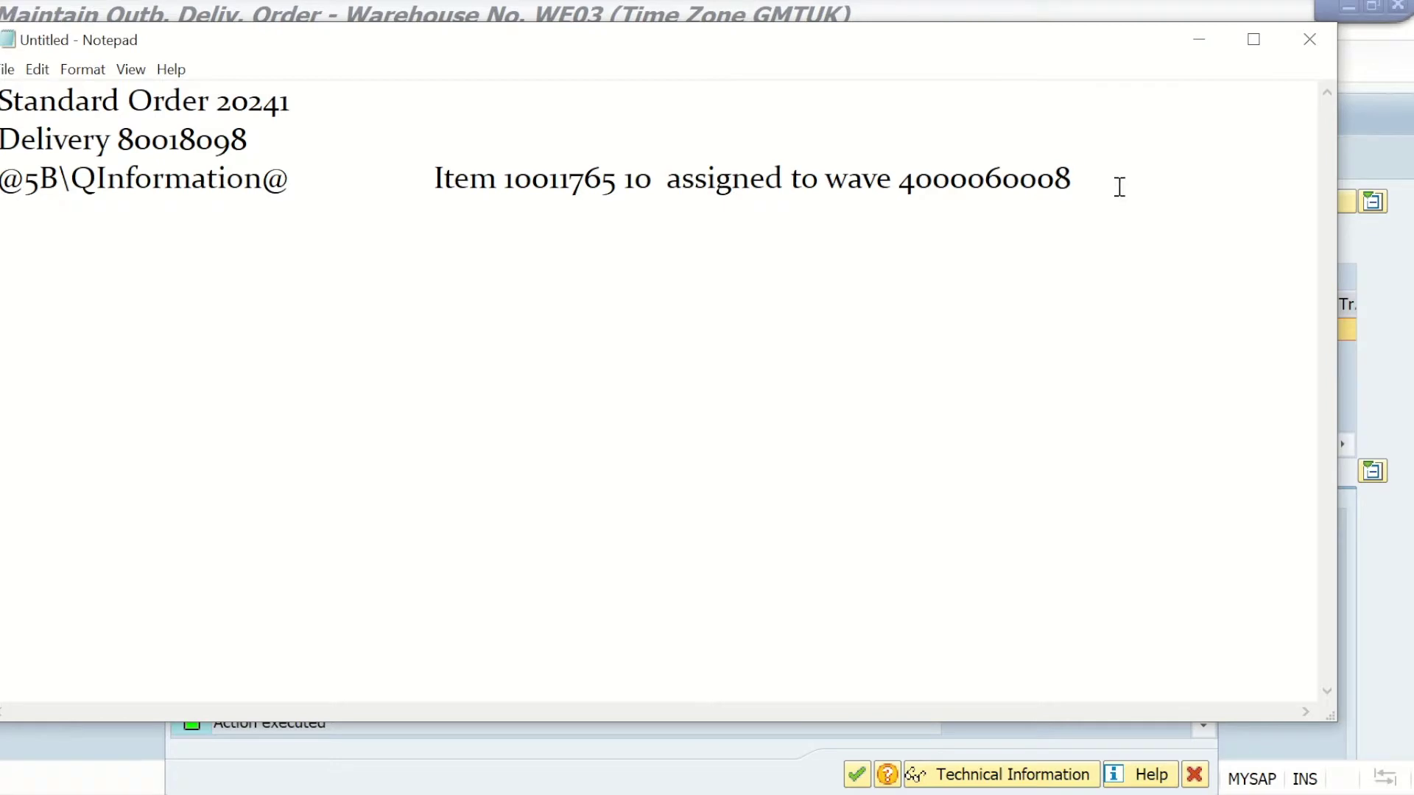
pyautogui.click(1120, 188)
pyautogui.press('Return')
pyautogui.hotkey('ctrl', 'v')
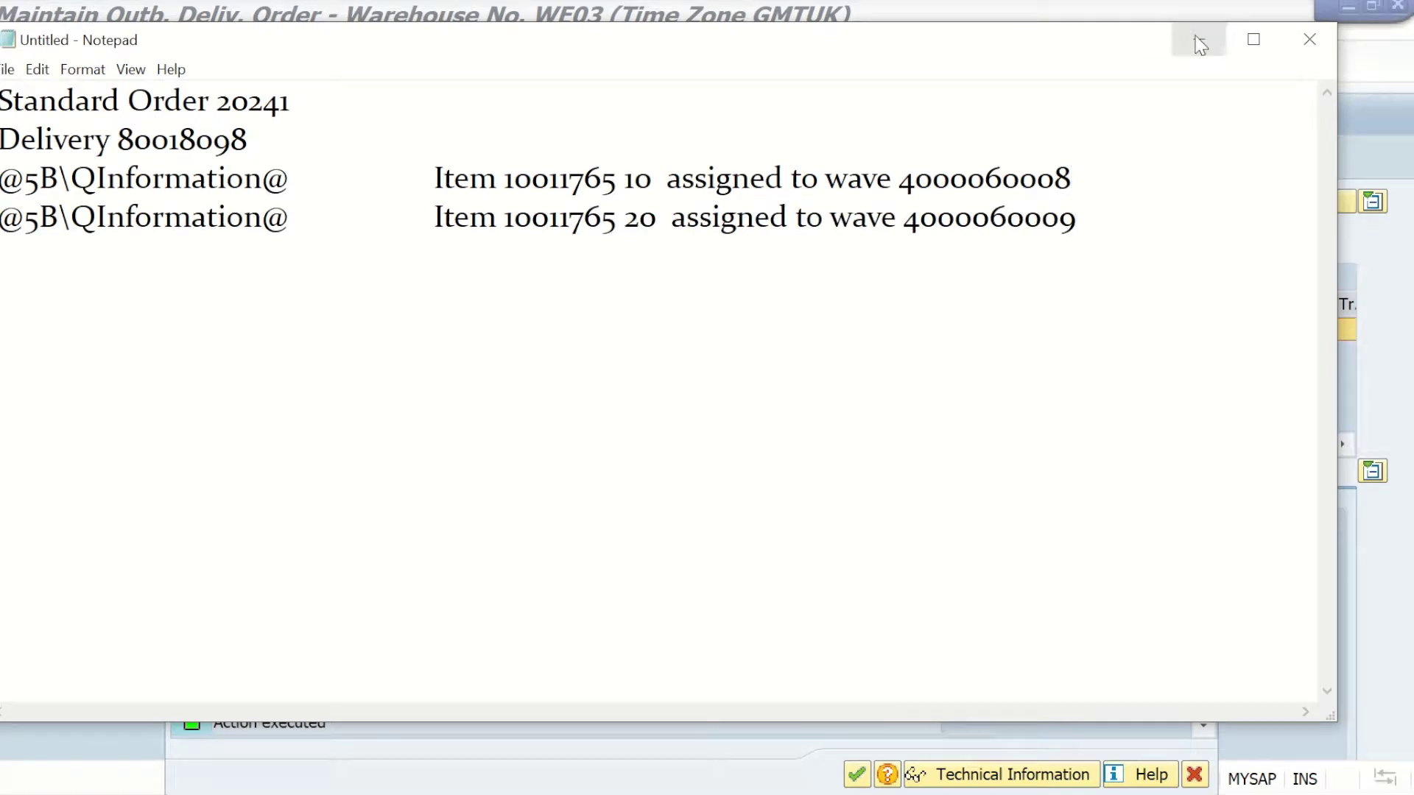
pyautogui.click(1198, 40)
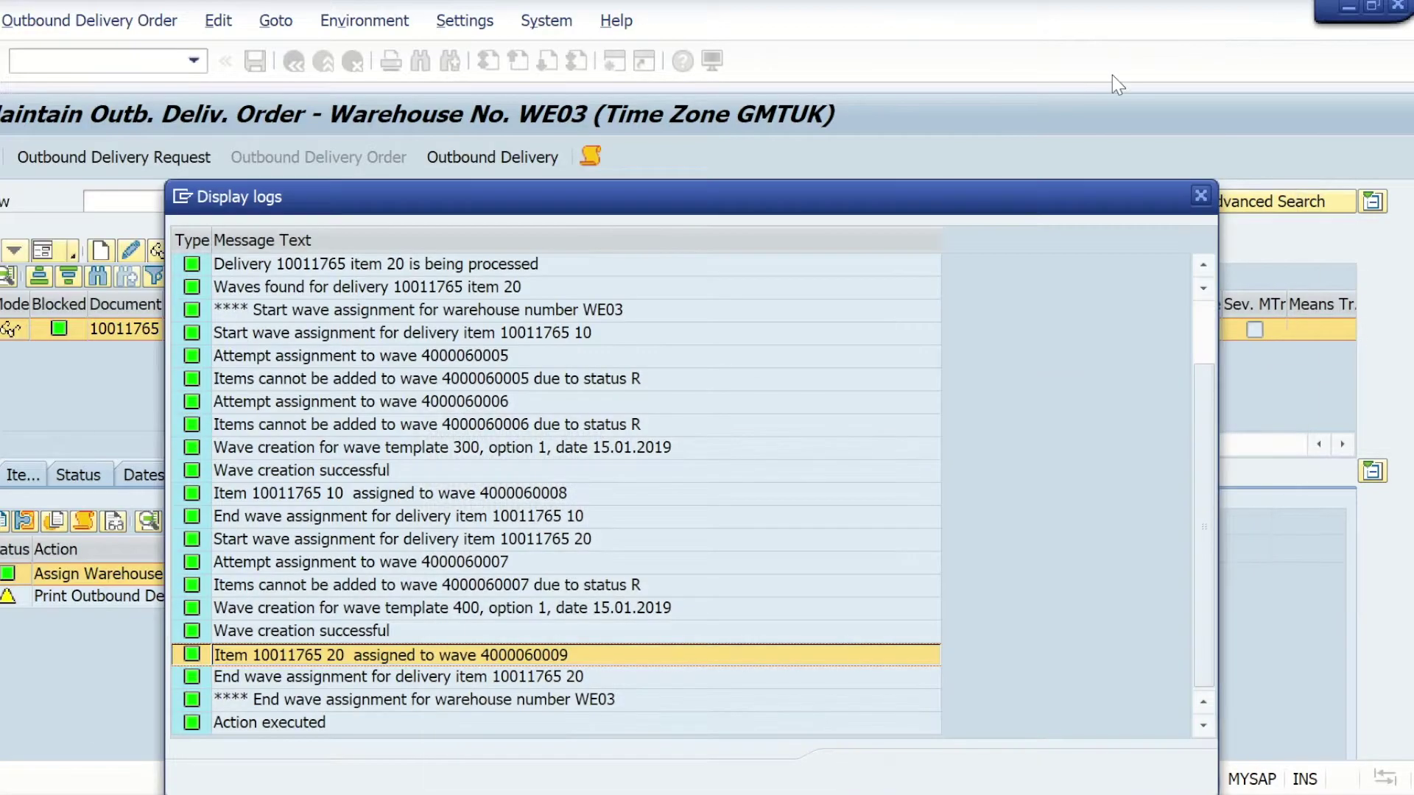
pyautogui.click(1201, 196)
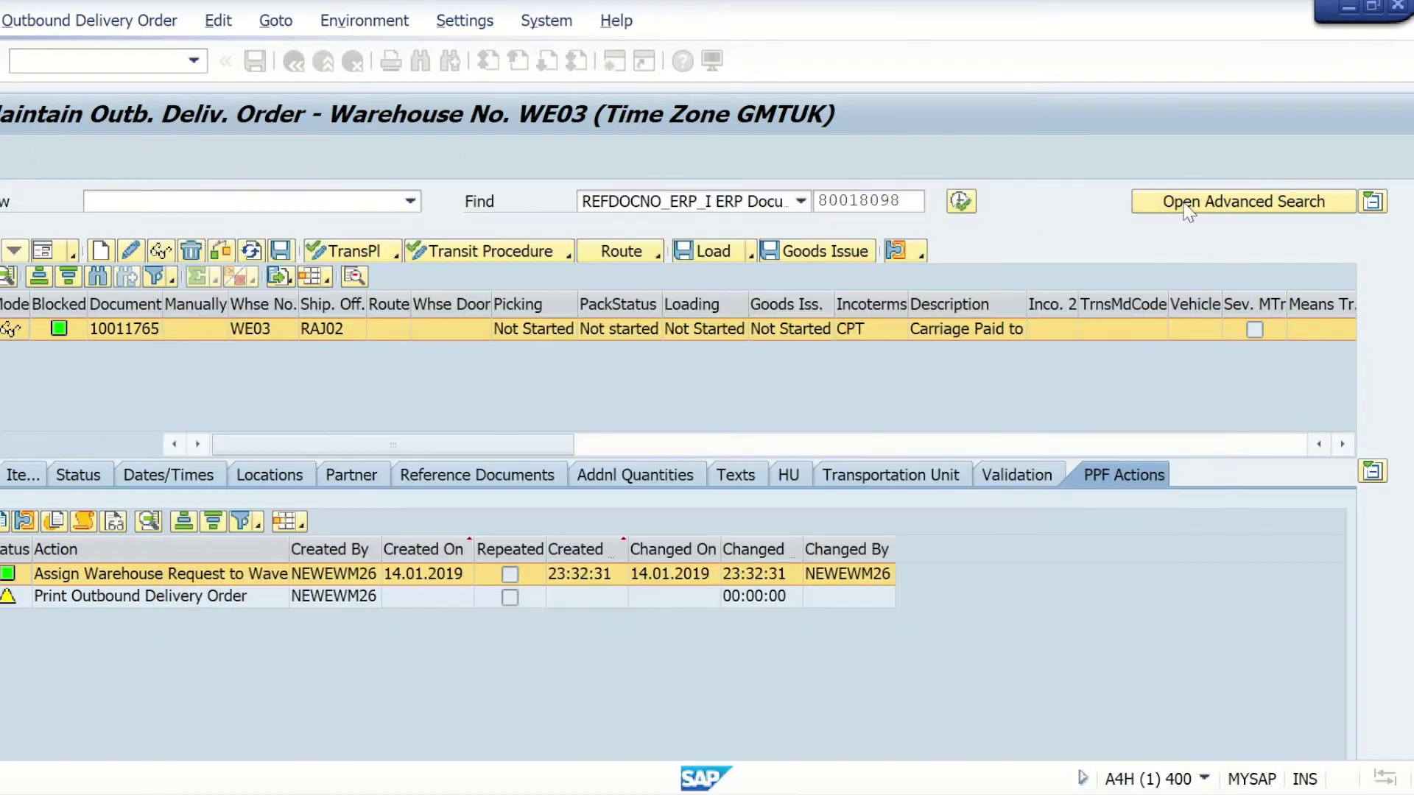
pyautogui.click(137, 59)
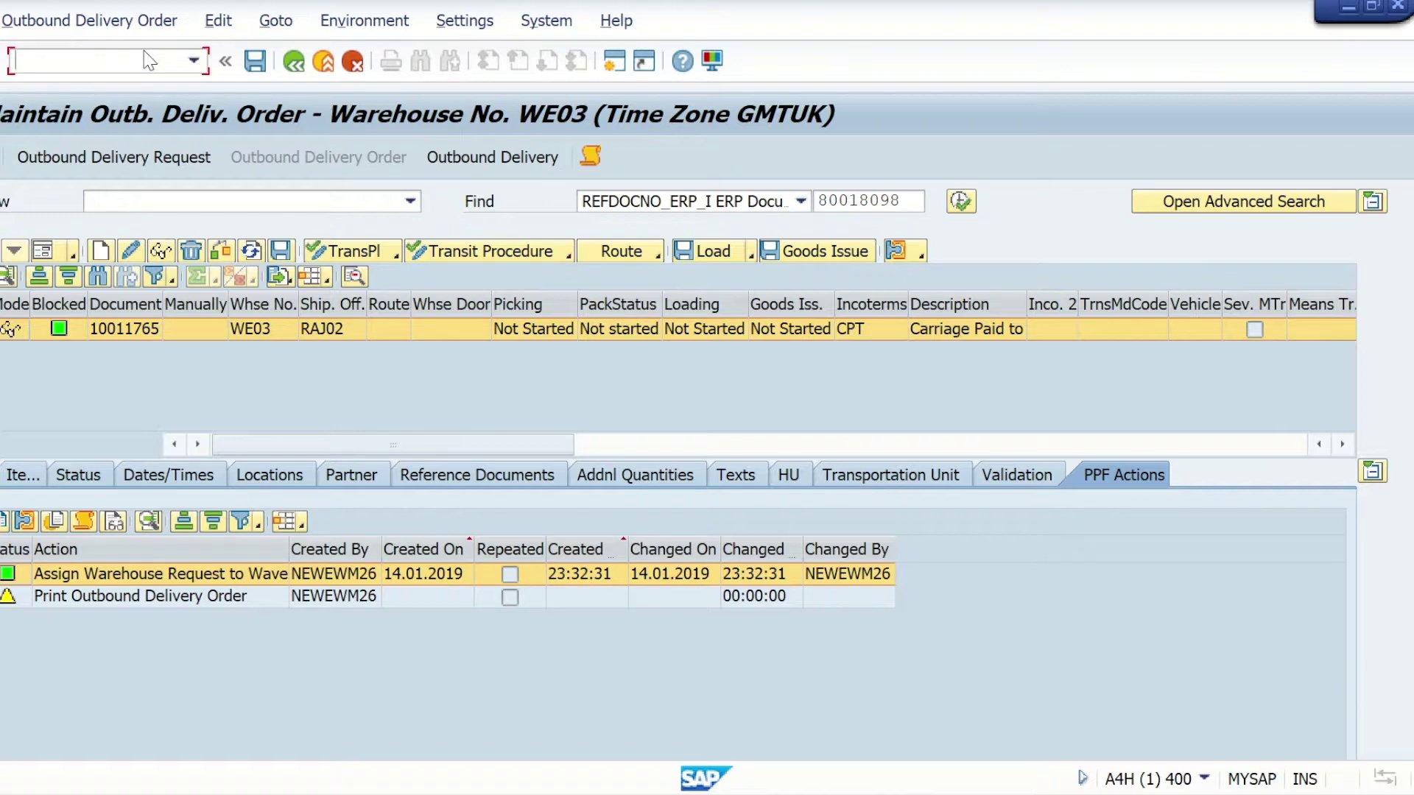
pyautogui.write('/n/s')
pyautogui.write('cwm')
pyautogui.write('/wav')
pyautogui.write('e')
pyautogui.press('Return')
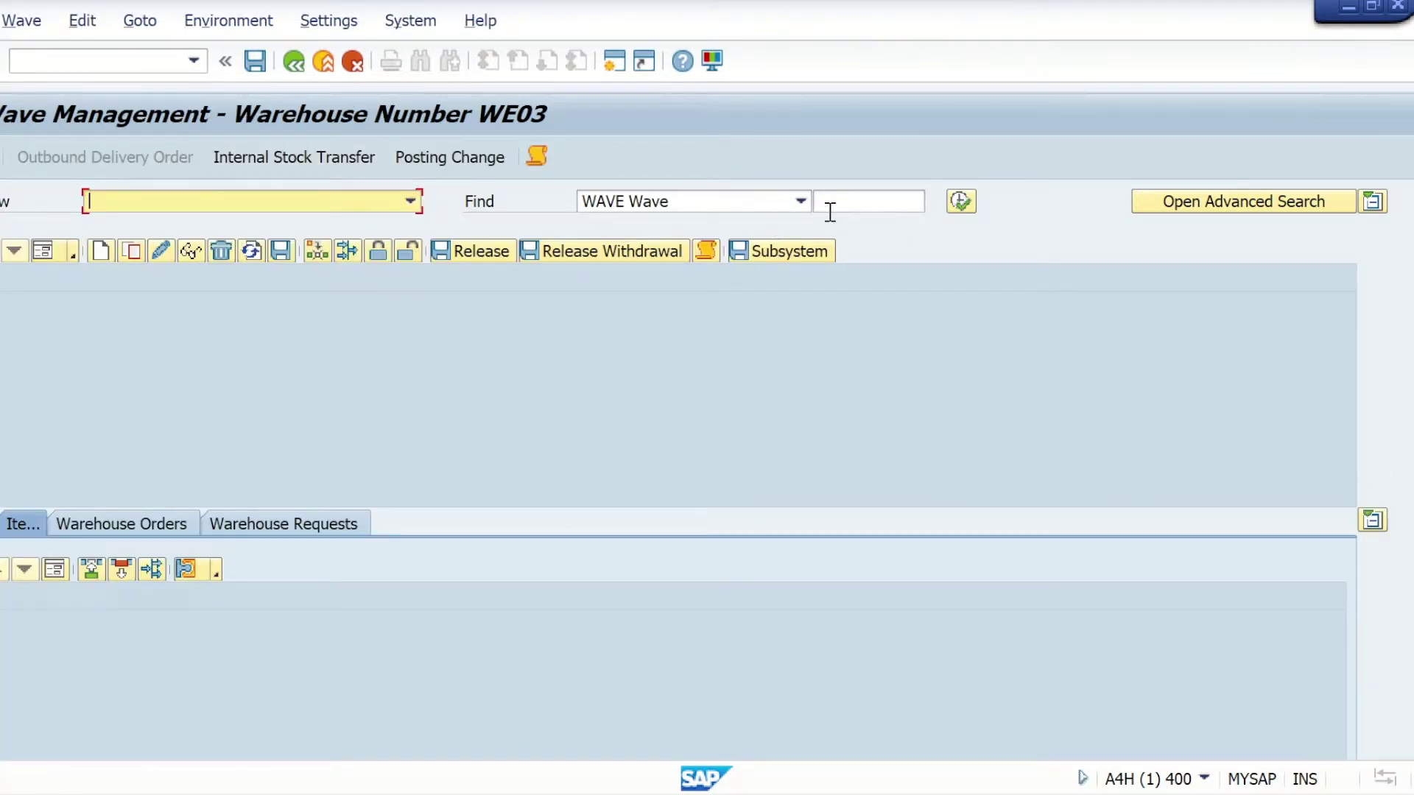
pyautogui.click(845, 204)
pyautogui.hotkey('alt', 'Tab')
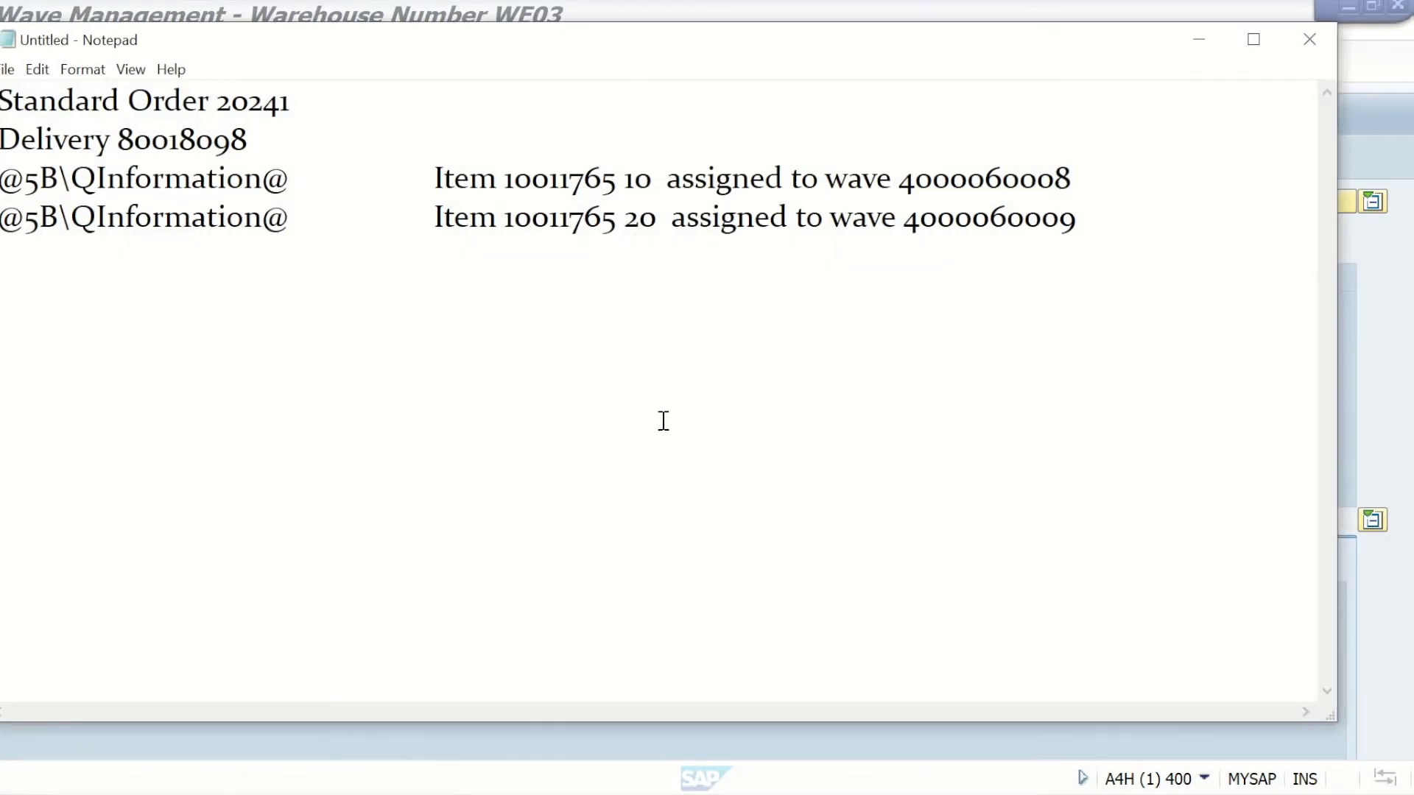
pyautogui.moveTo(897, 180); pyautogui.dragTo(1062, 179)
pyautogui.hotkey('ctrl', 'c')
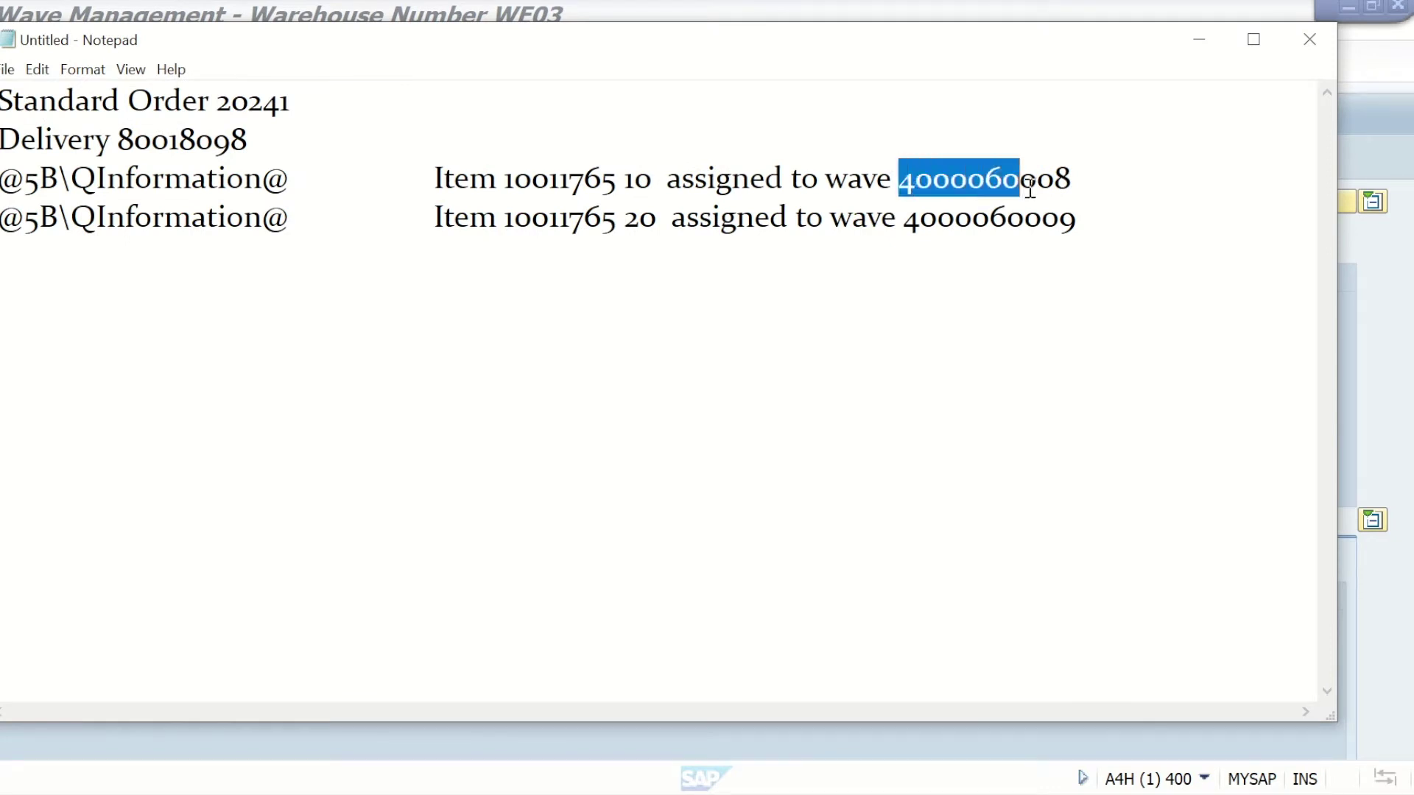
pyautogui.click(1197, 40)
pyautogui.hotkey('ctrl', 'v')
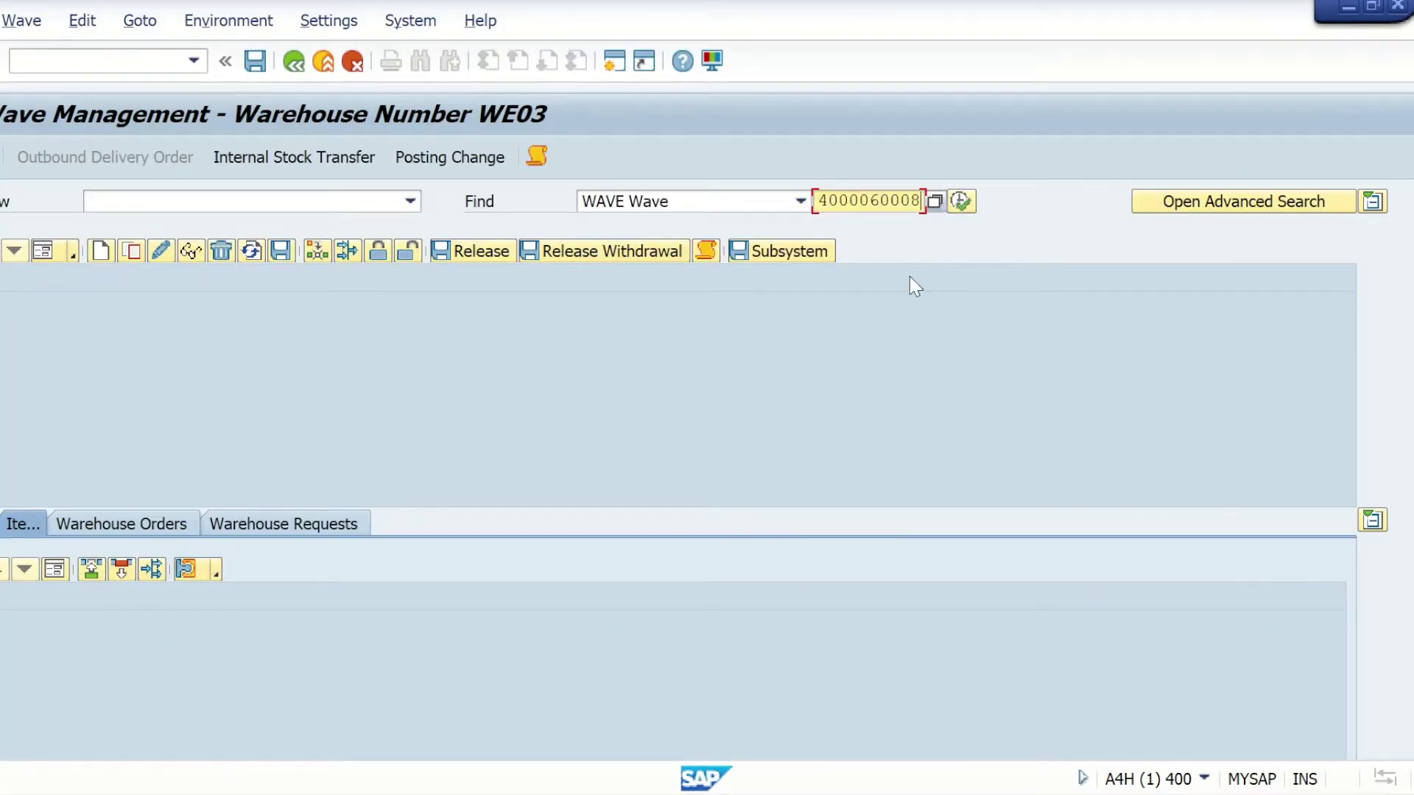
pyautogui.click(961, 202)
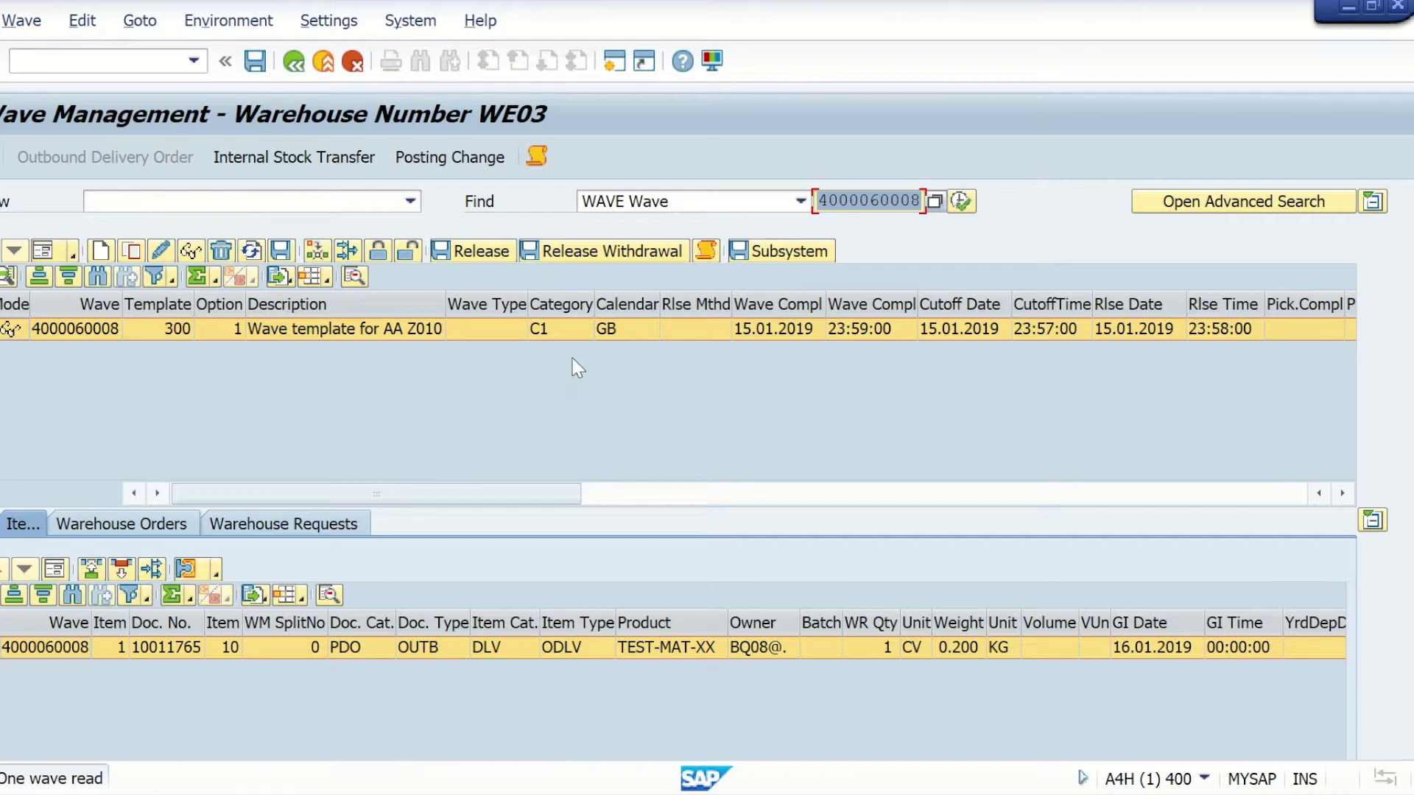
pyautogui.click(492, 249)
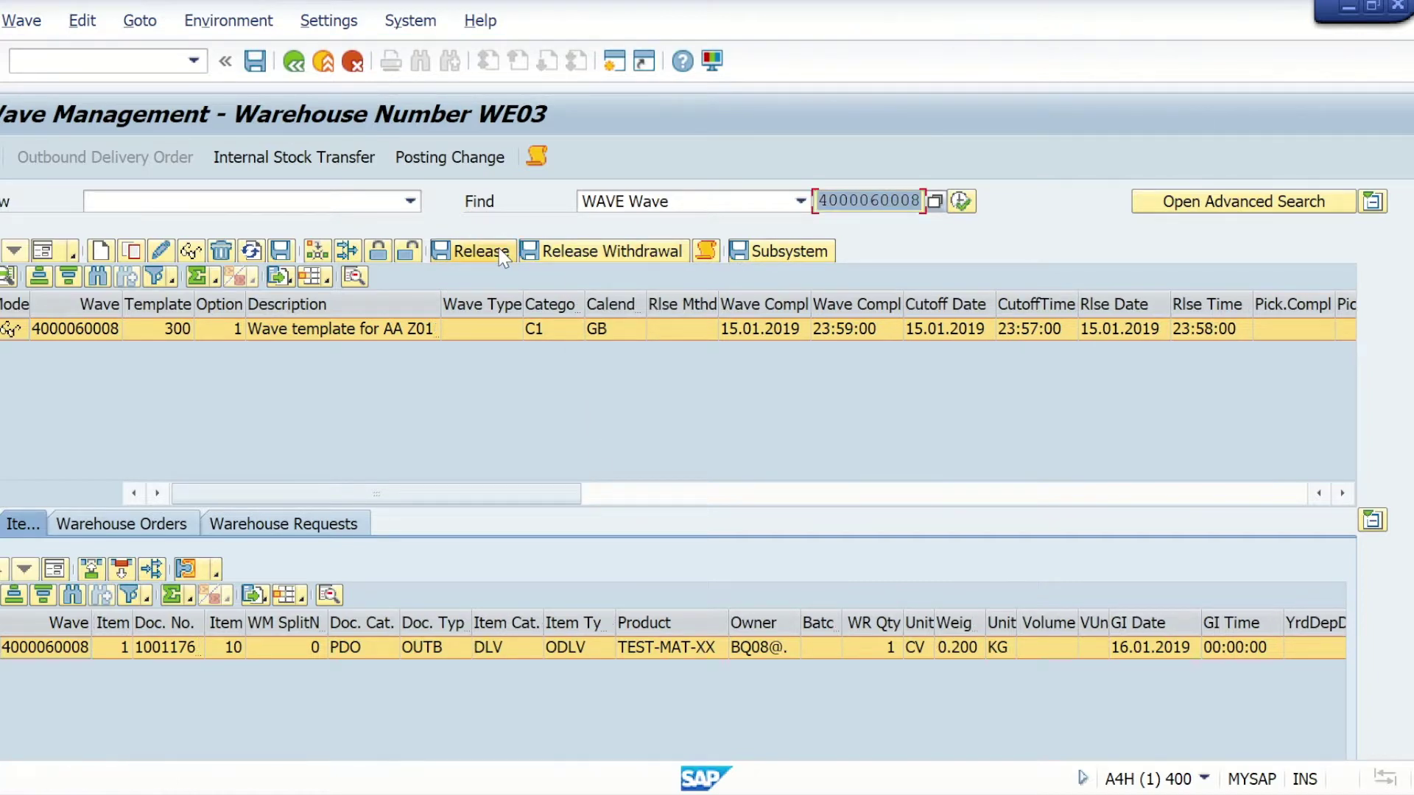
pyautogui.click(502, 252)
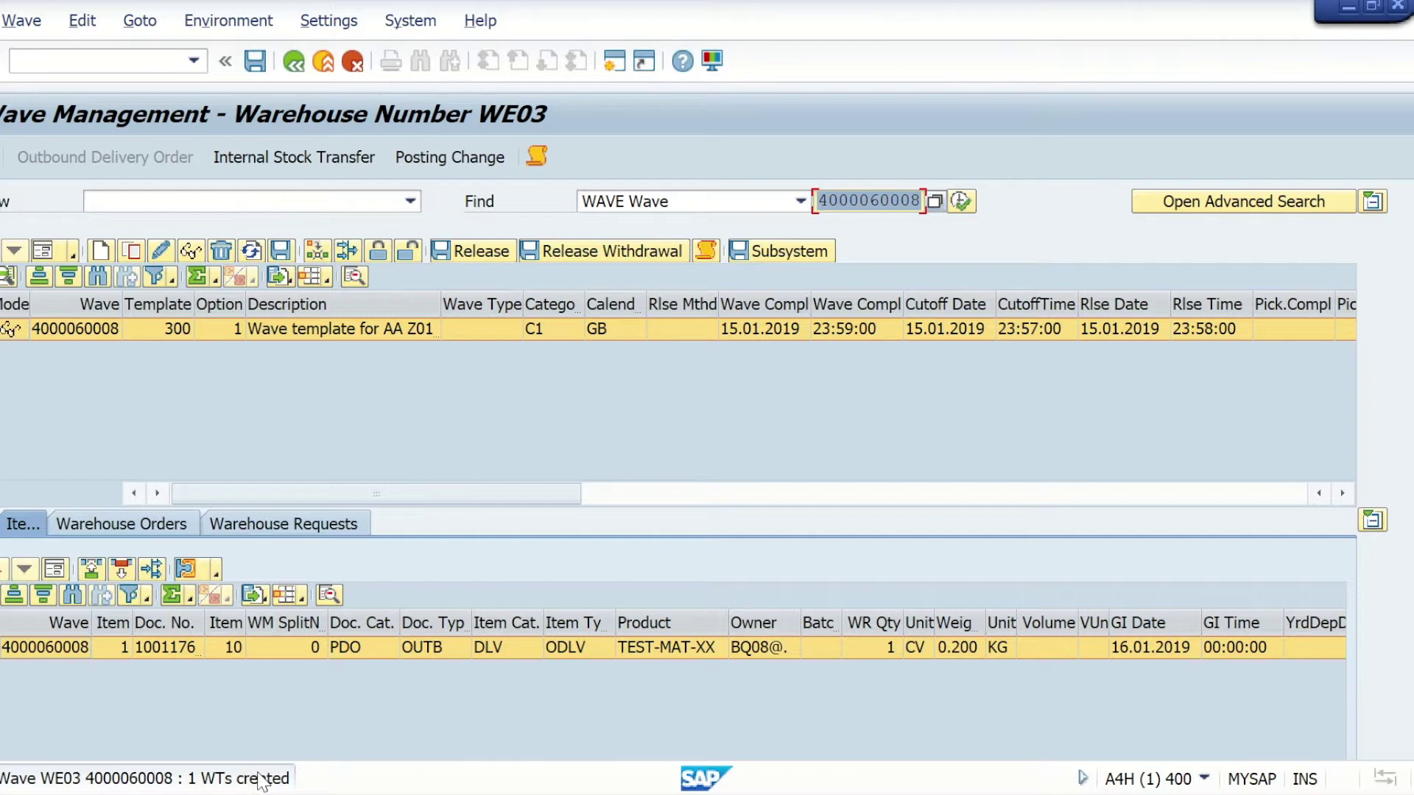
pyautogui.click(914, 199)
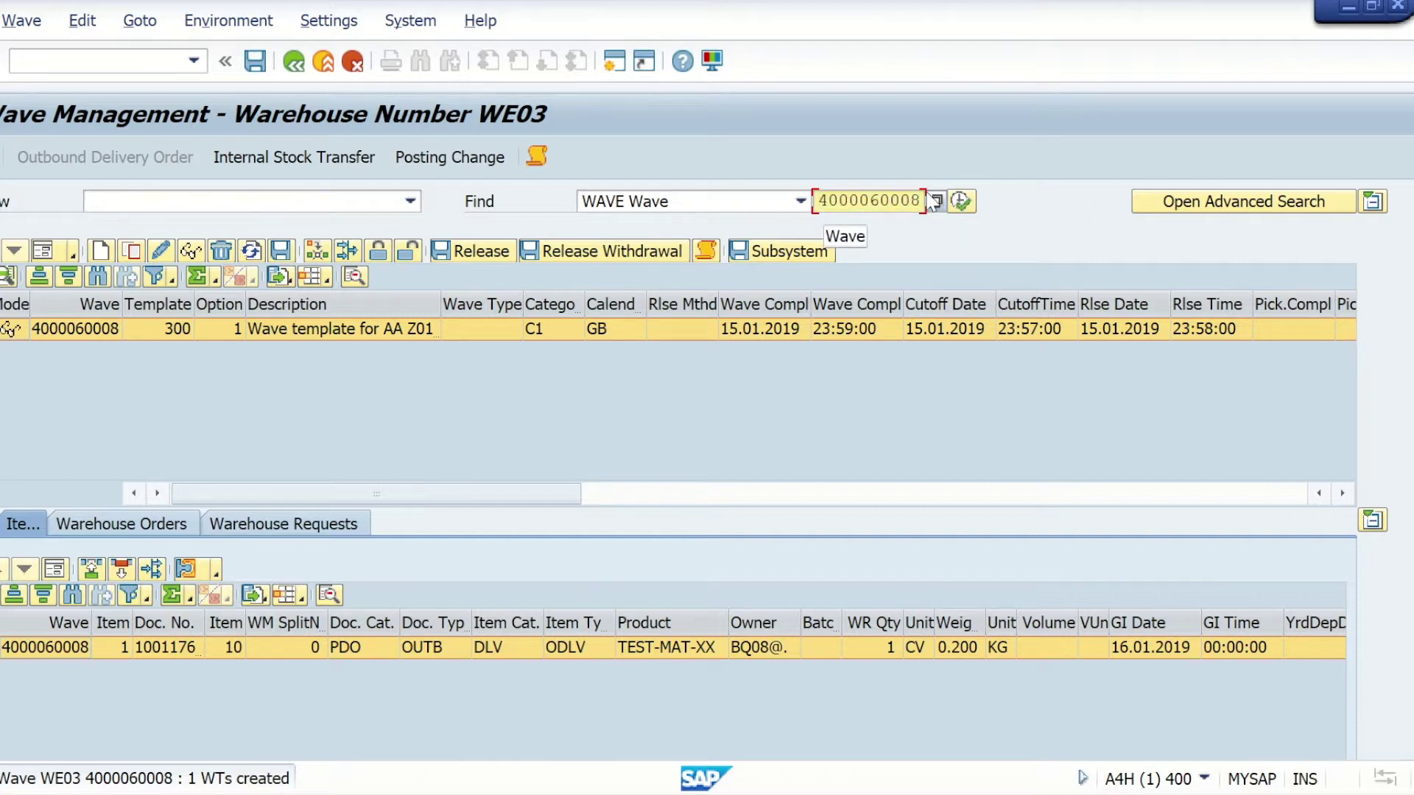
pyautogui.press('BackSpace')
pyautogui.write('09')
pyautogui.click(960, 201)
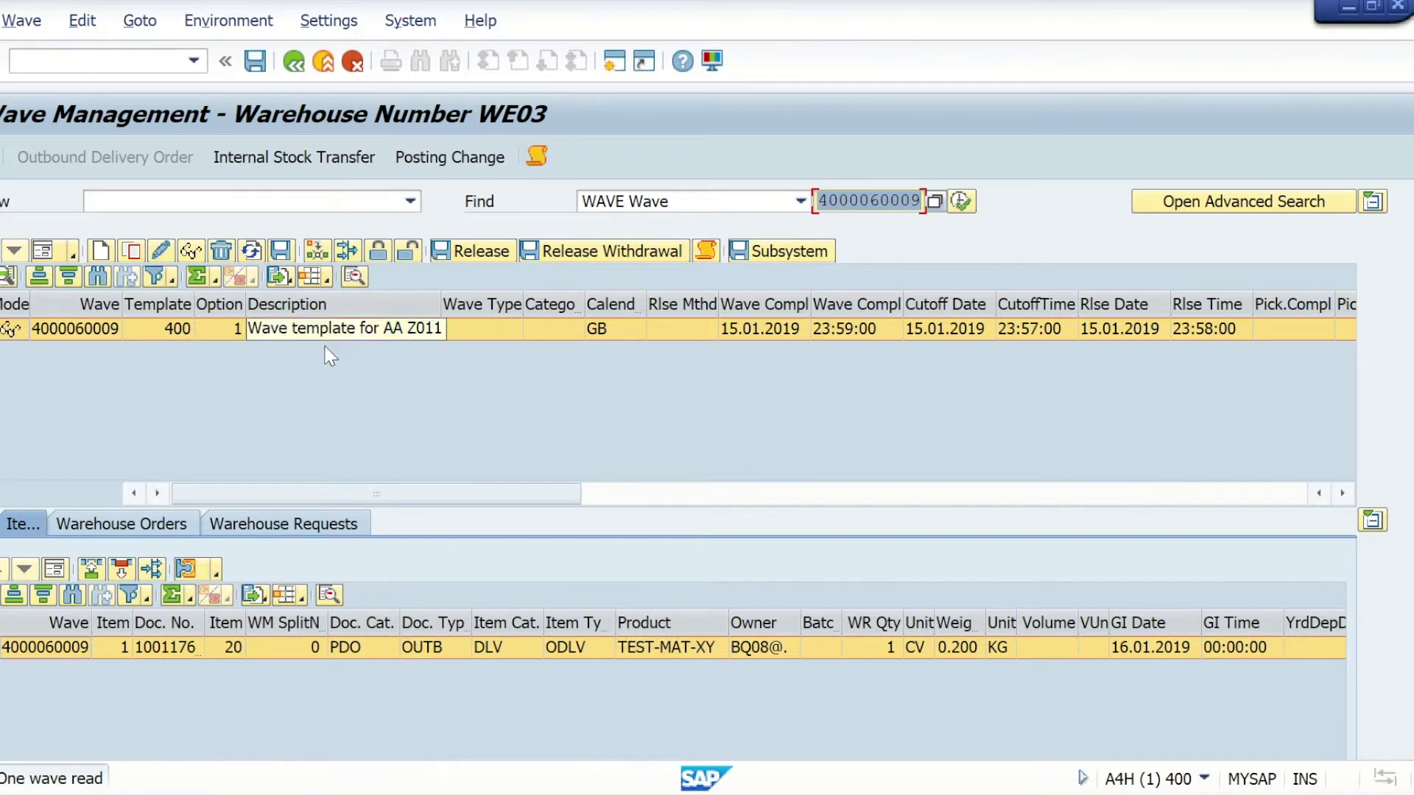
pyautogui.click(486, 255)
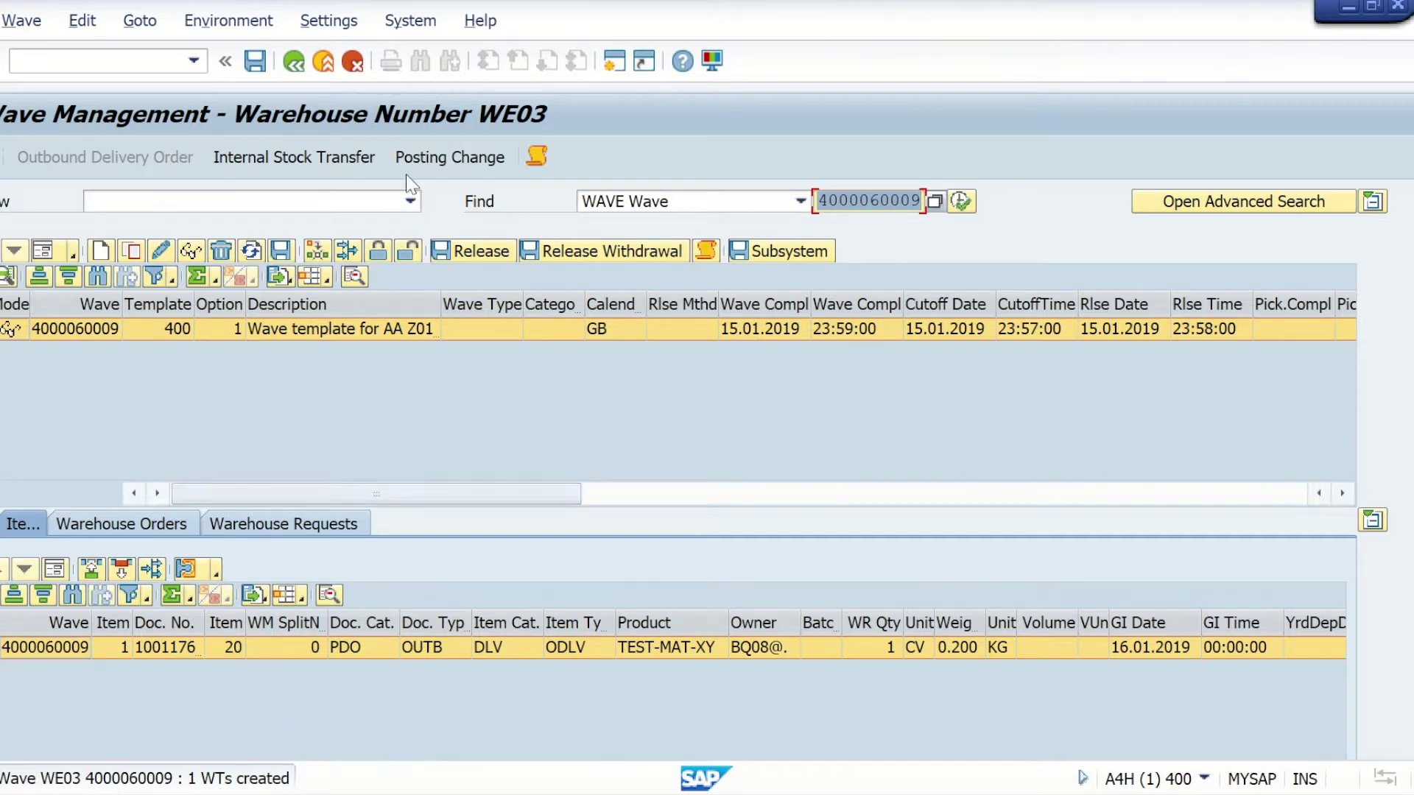
# Step: Display delivery 80018098's two open picking tasks for TEST-MAT-XX and TEST-MAT-XY and select both
pyautogui.click(324, 62)
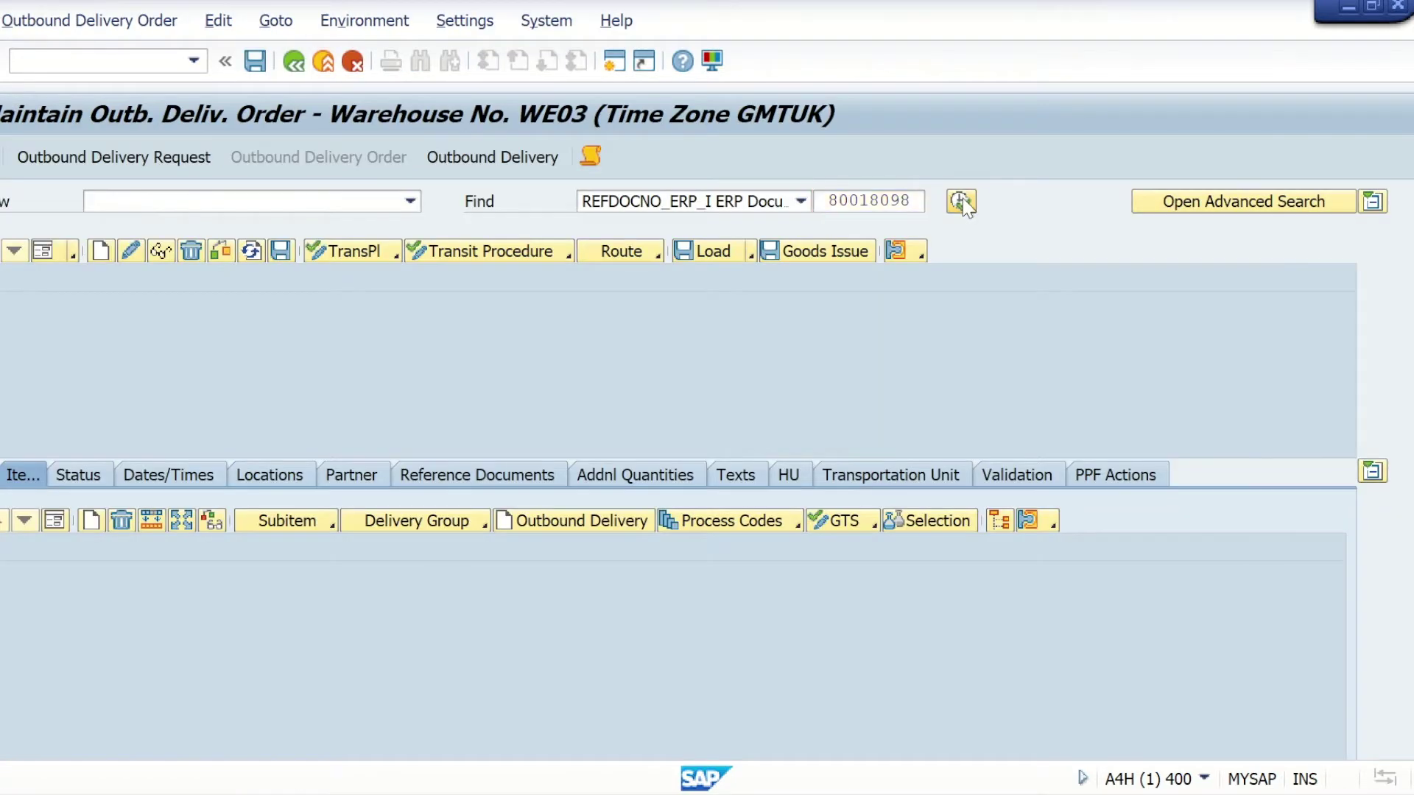
pyautogui.click(960, 202)
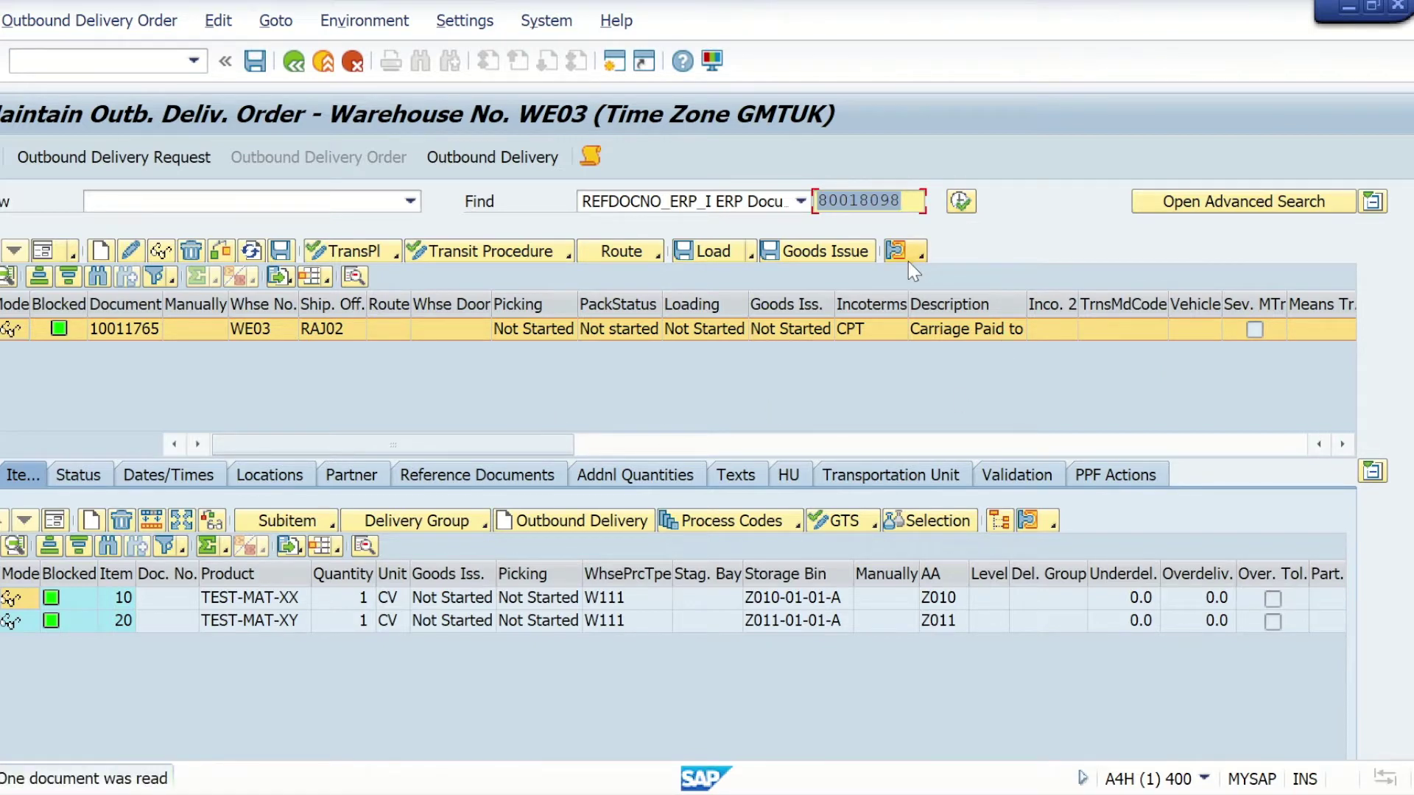
pyautogui.click(925, 254)
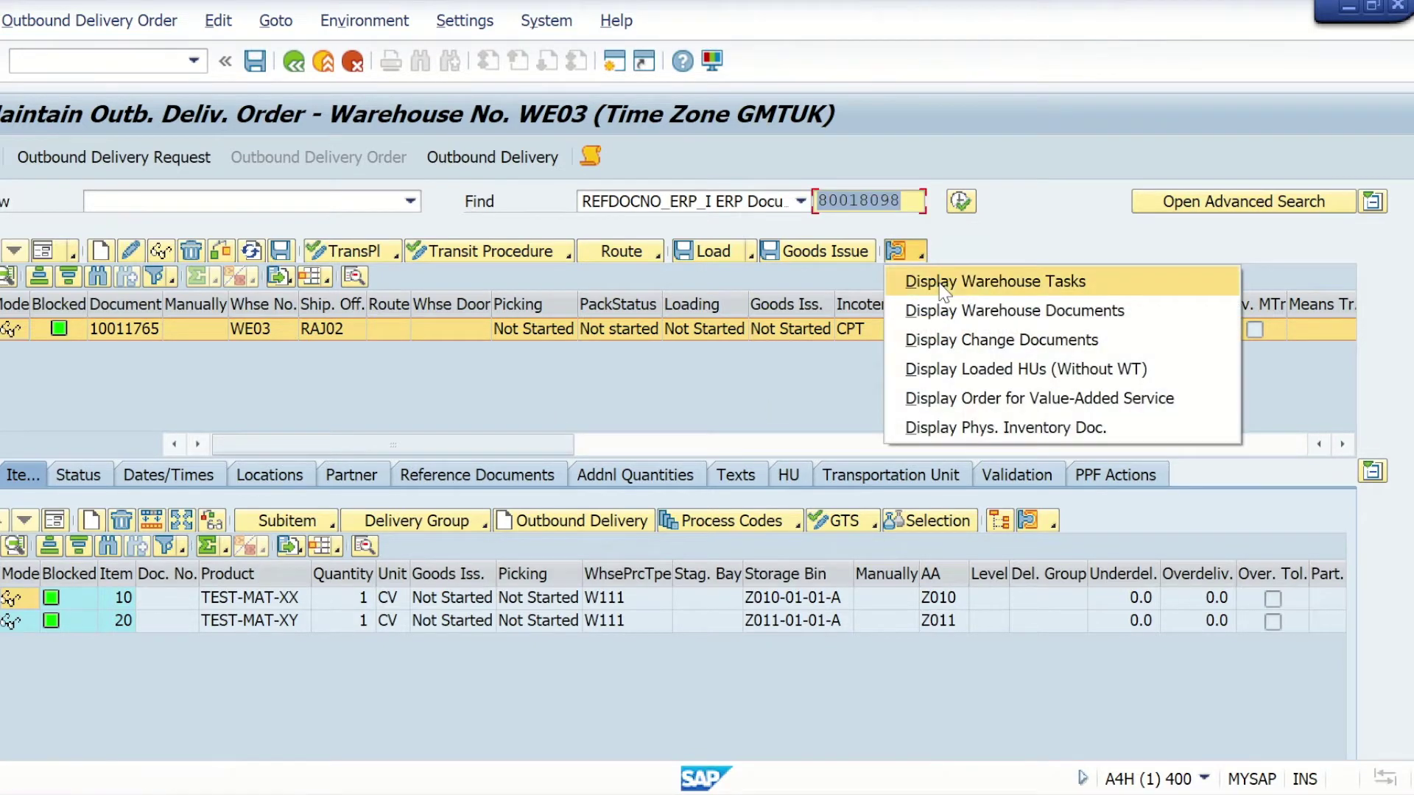
pyautogui.click(949, 286)
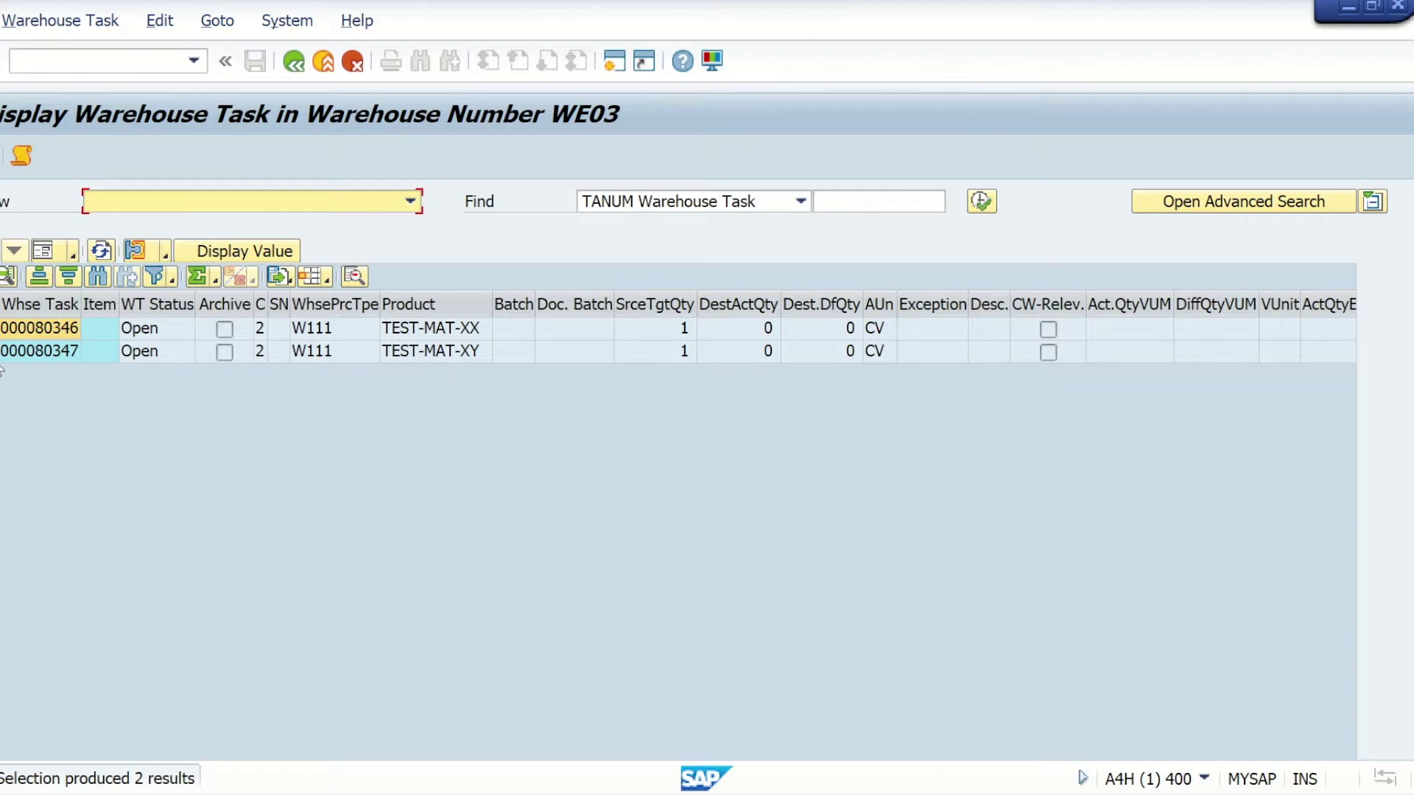
pyautogui.click(3, 303)
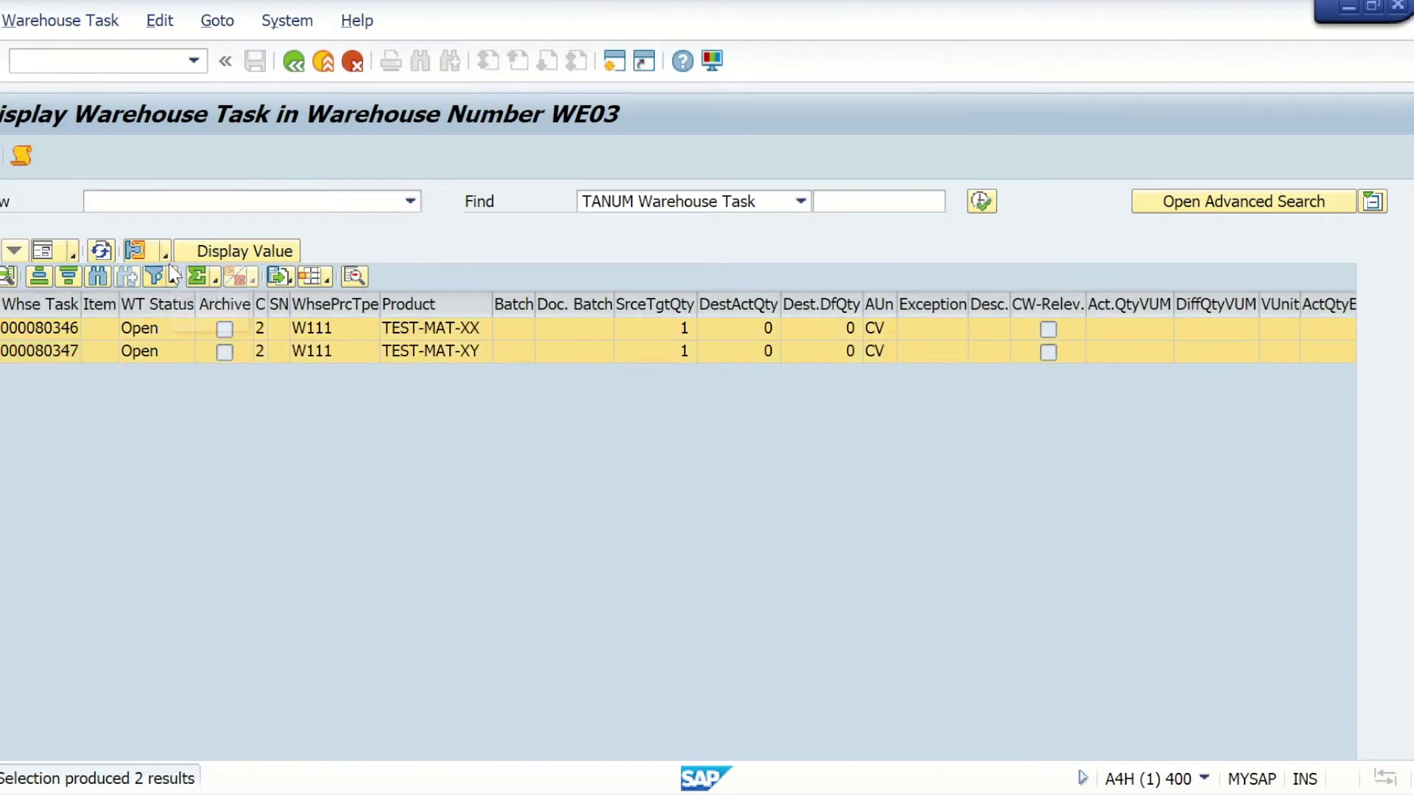
pyautogui.click(134, 251)
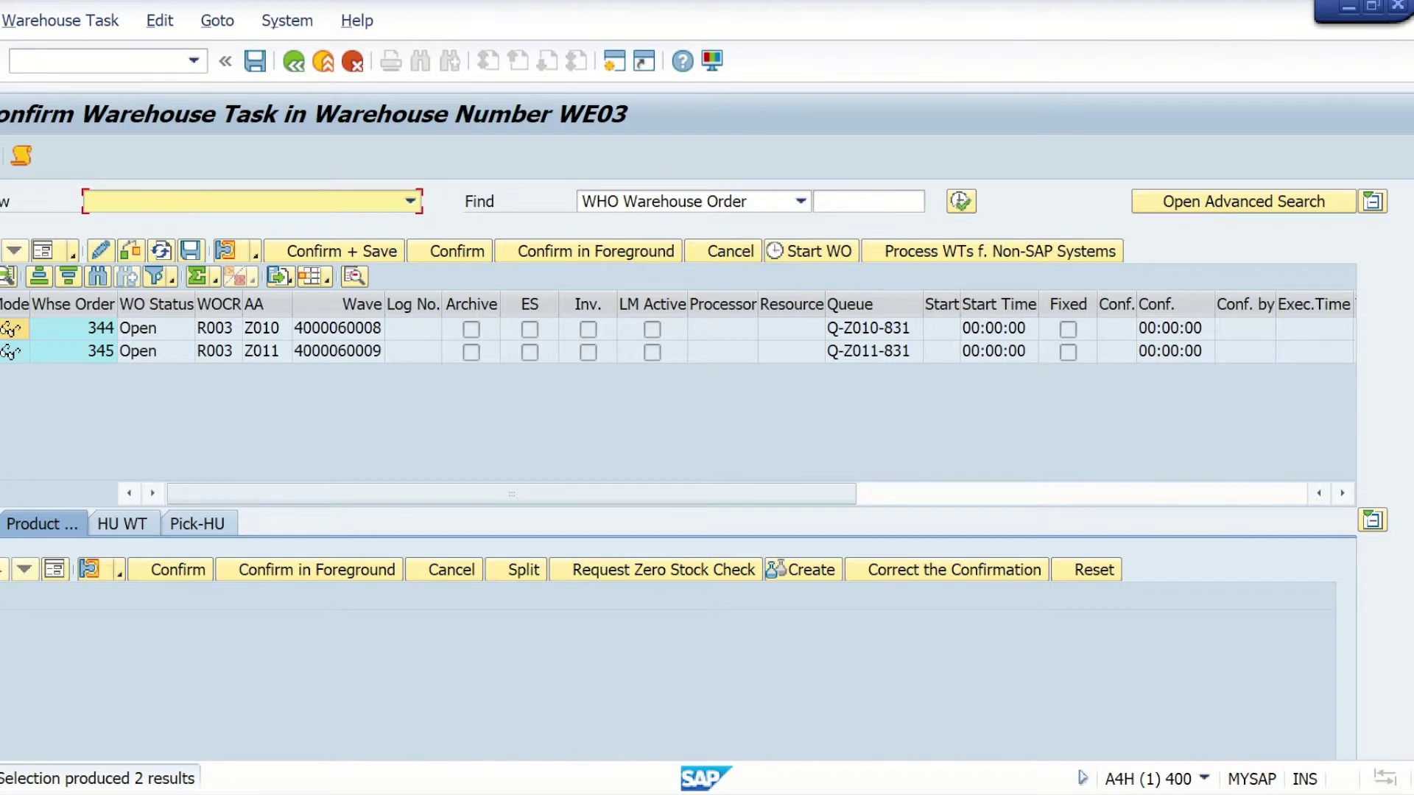
# Step: Confirm warehouse order 344 with a new TEST-PALLET pick handling unit (HU 2) and save
pyautogui.click(66, 329)
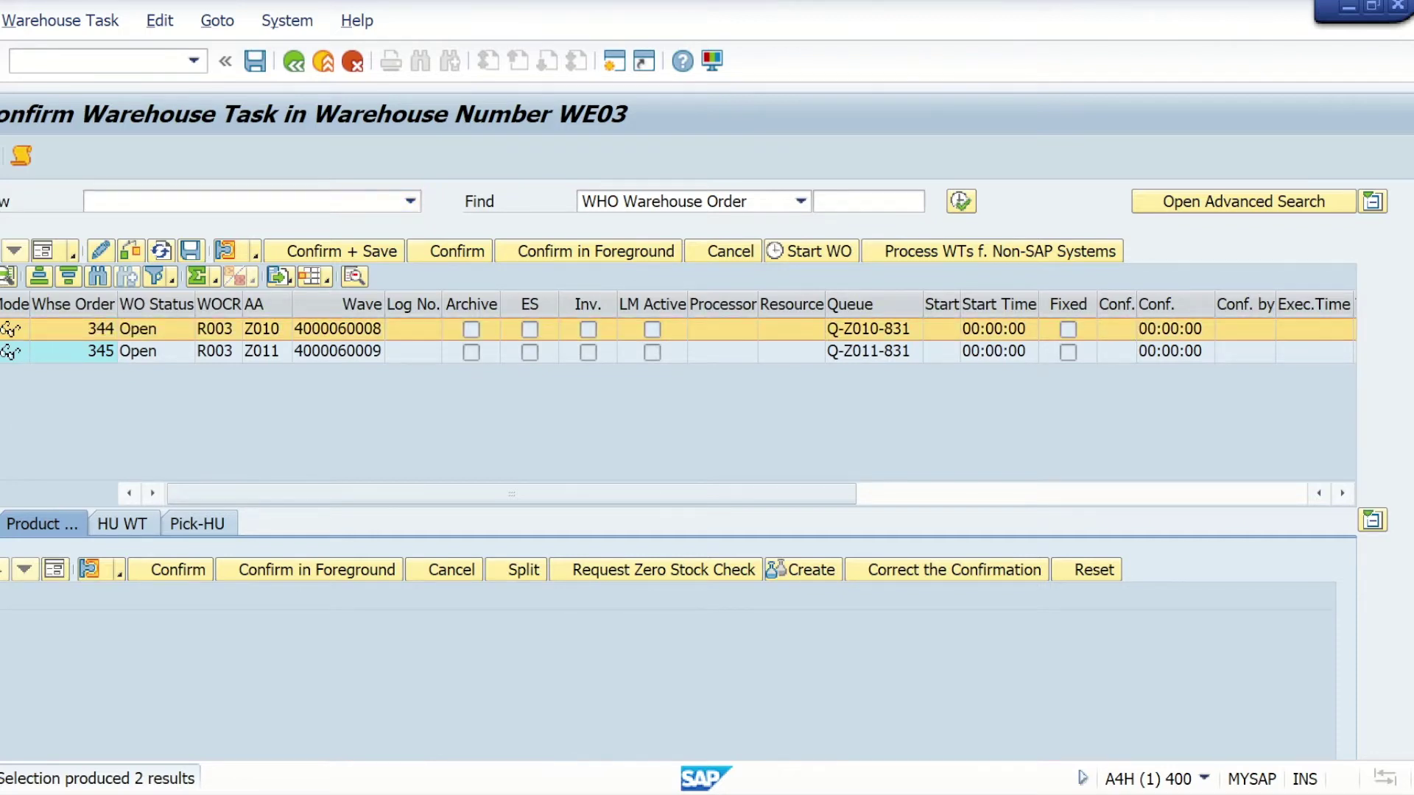
pyautogui.click(28, 329)
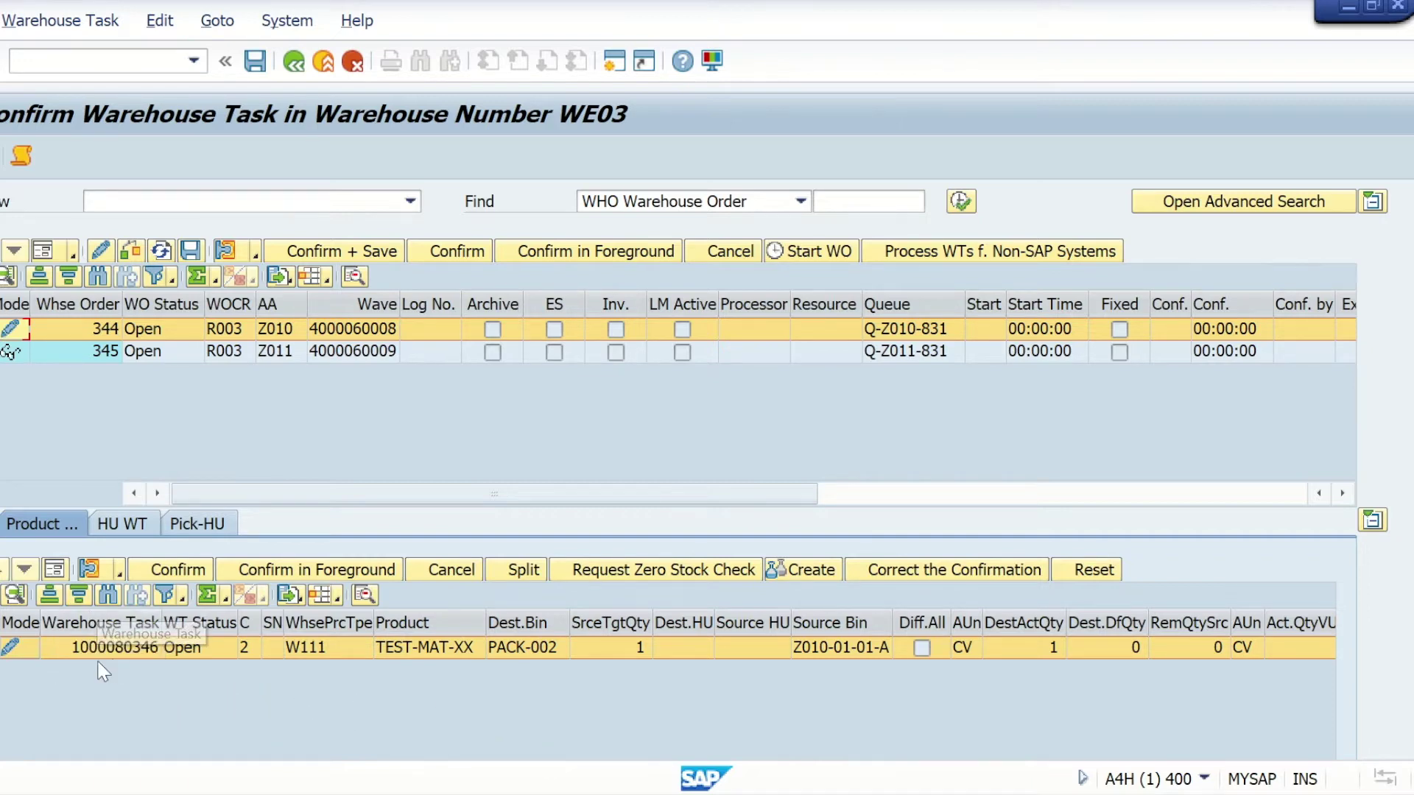
pyautogui.click(215, 527)
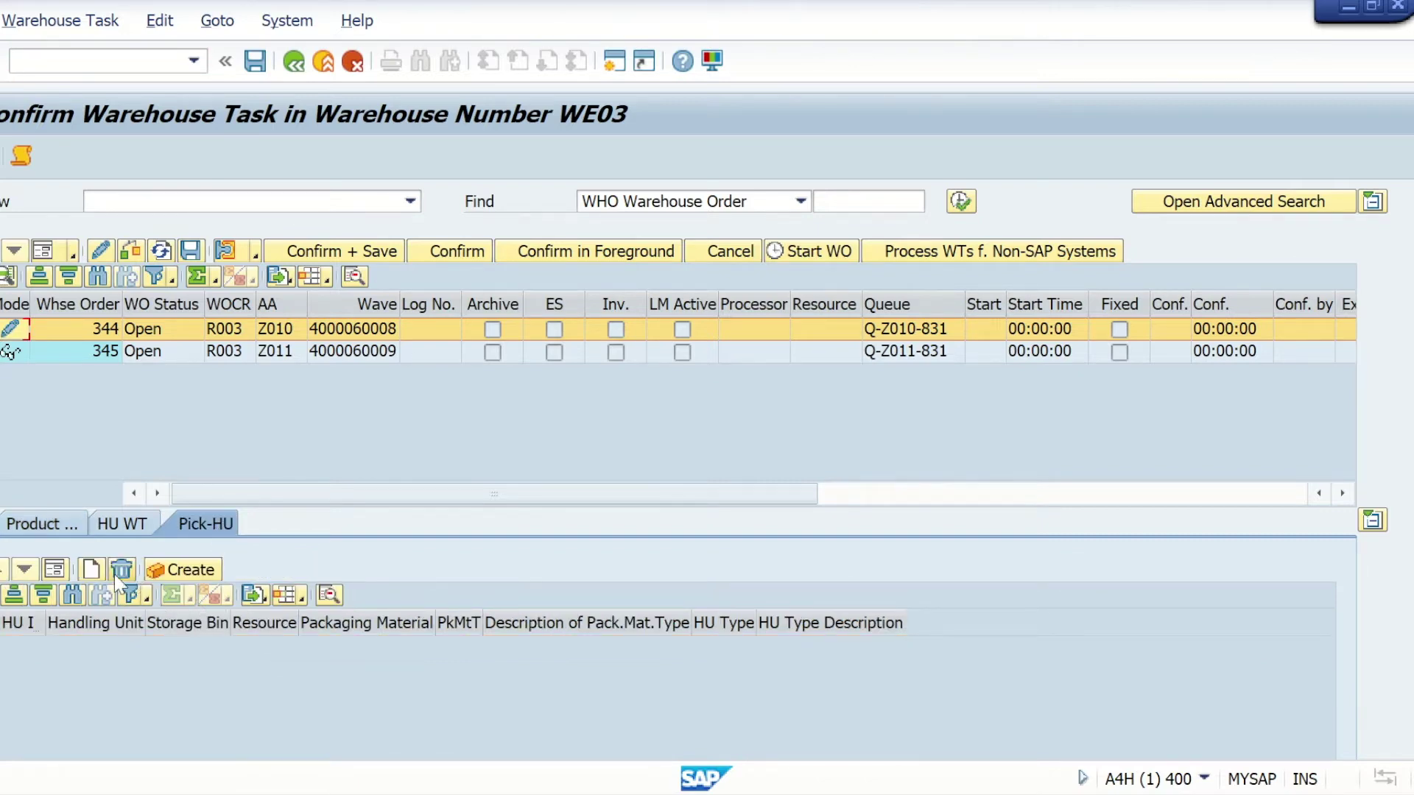
pyautogui.click(93, 573)
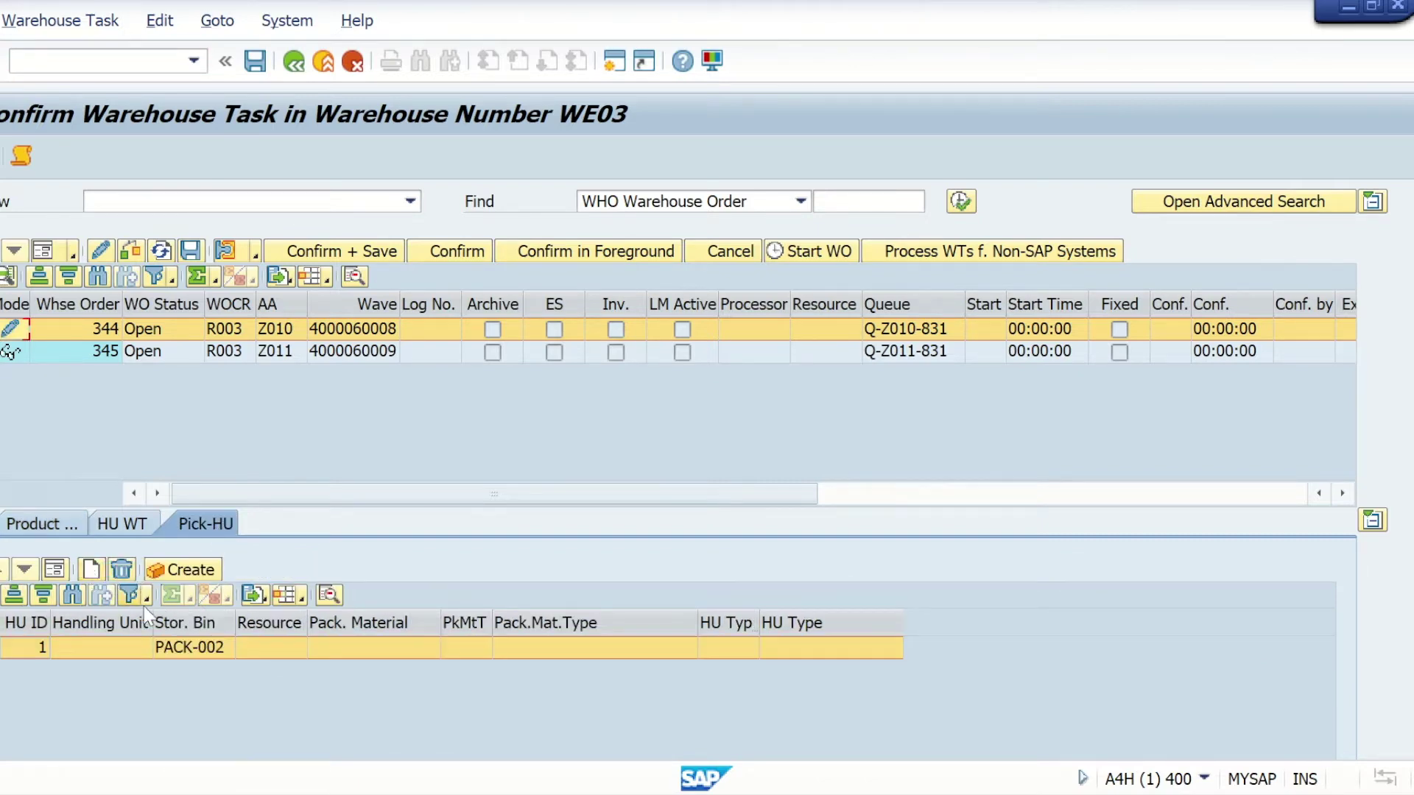
pyautogui.click(378, 650)
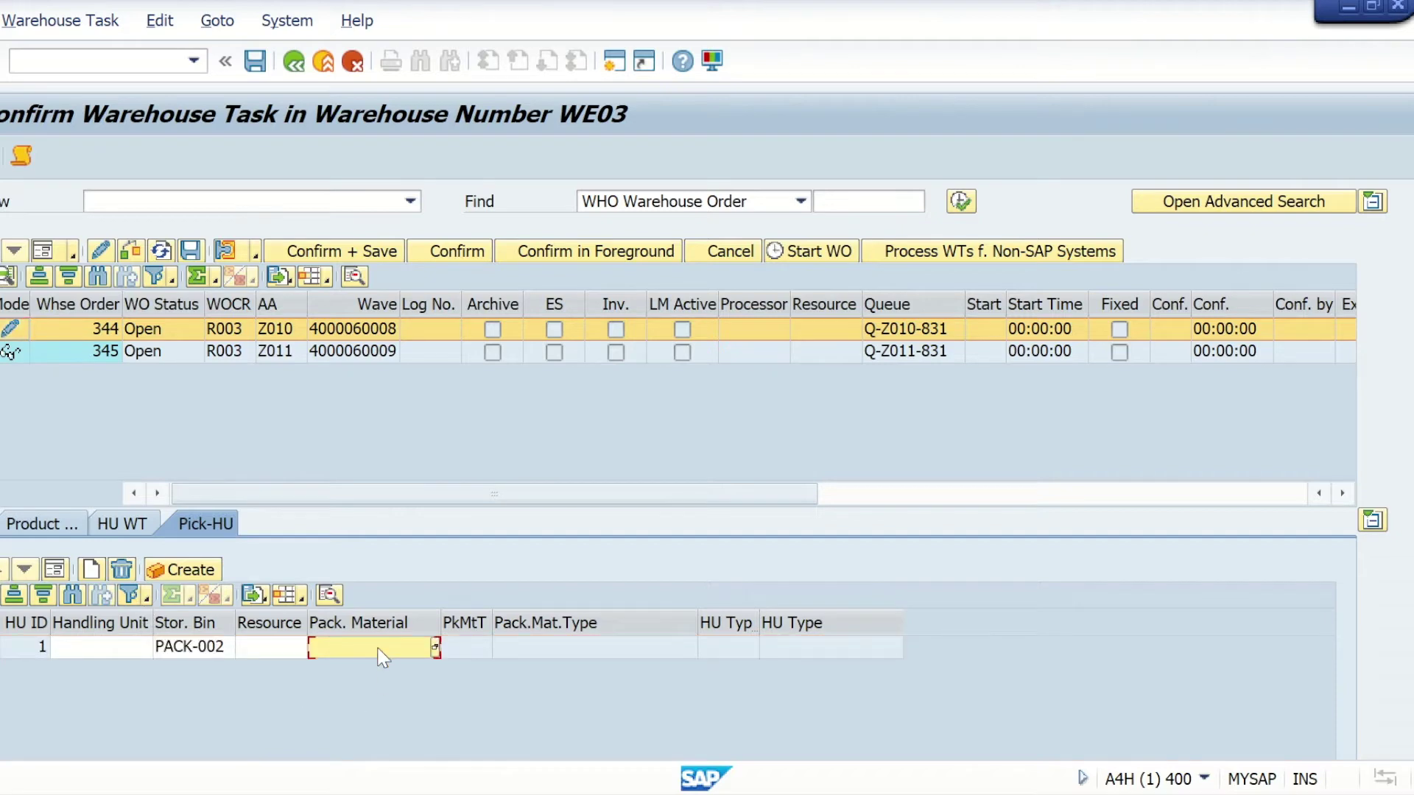
pyautogui.write('test-')
pyautogui.write('pallet')
pyautogui.click(102, 650)
pyautogui.write('2')
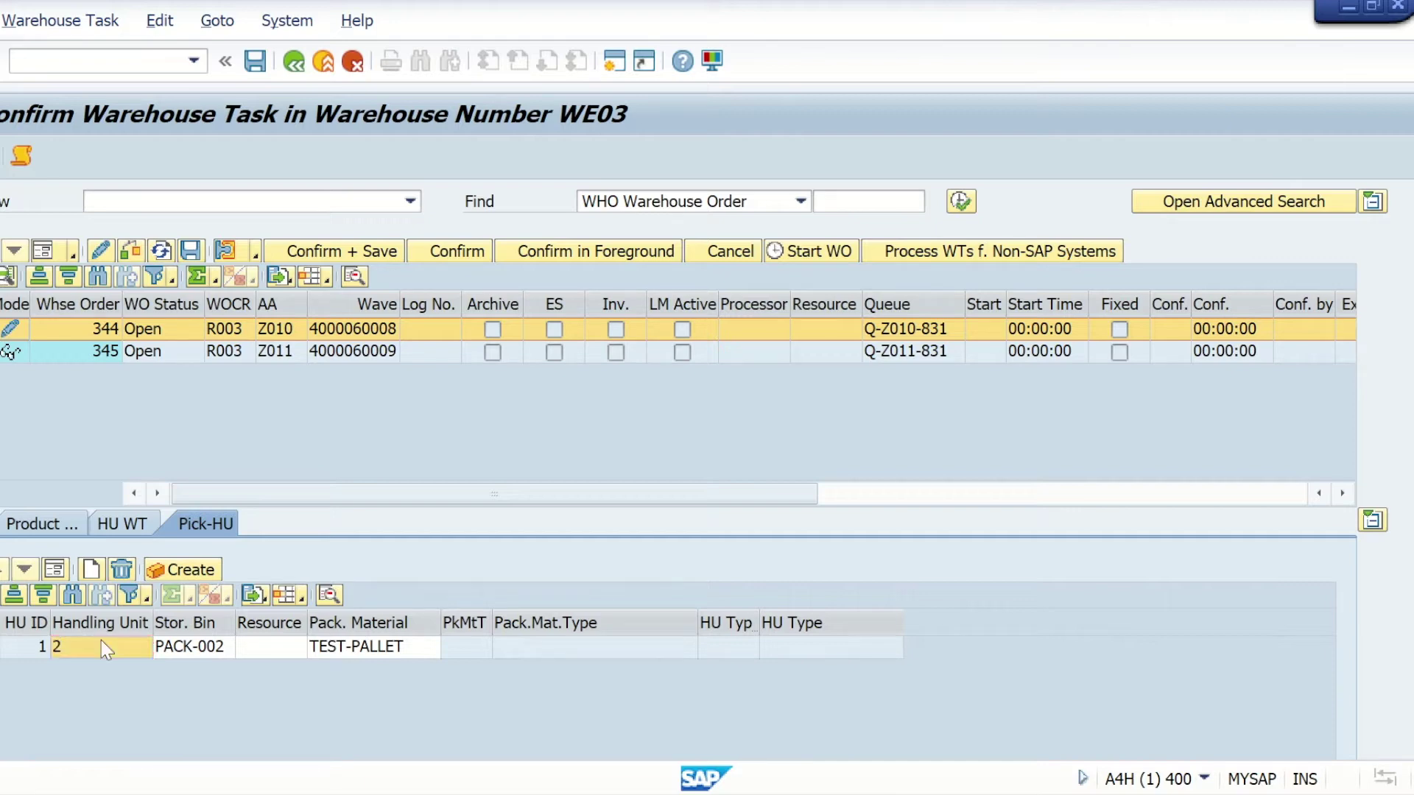
pyautogui.press('Return')
pyautogui.click(171, 574)
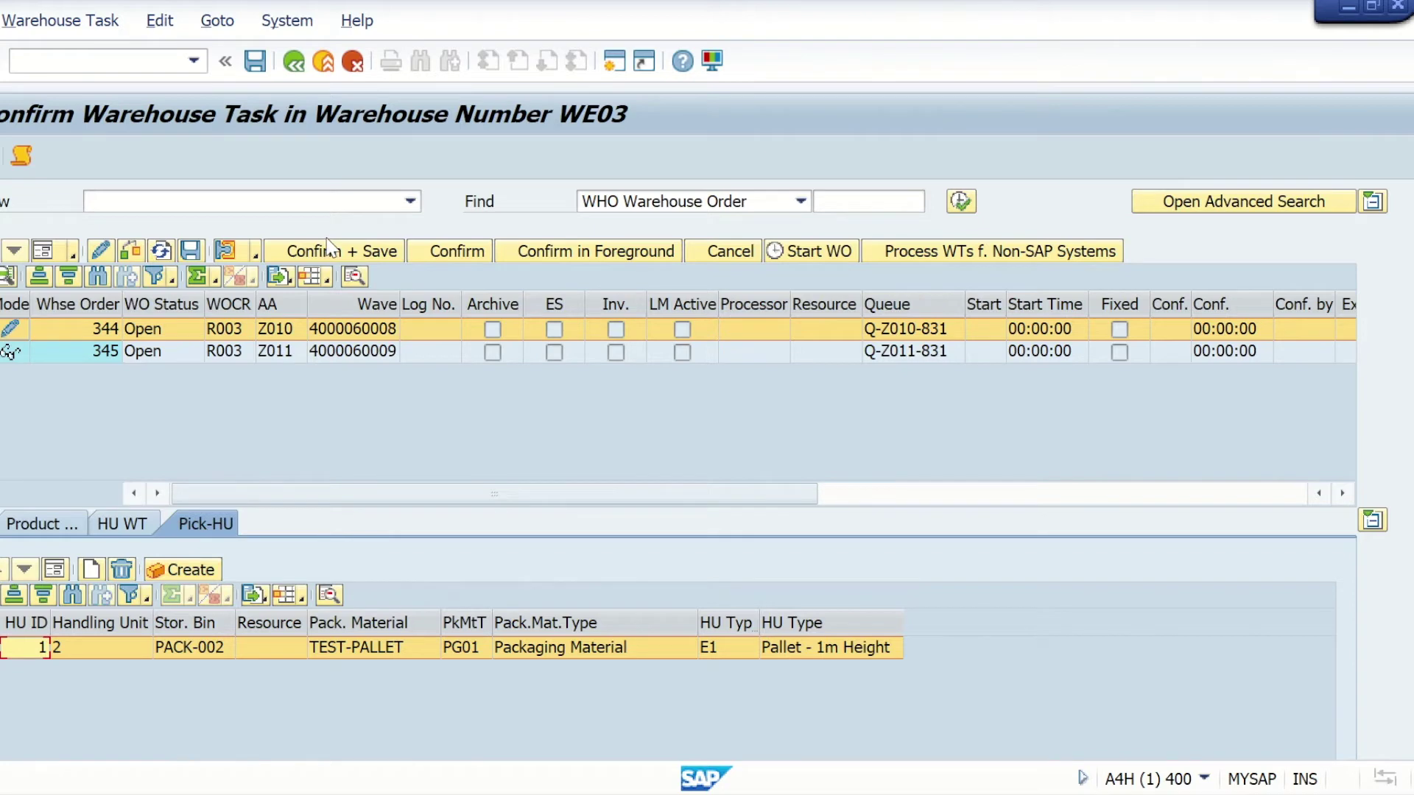
pyautogui.click(307, 260)
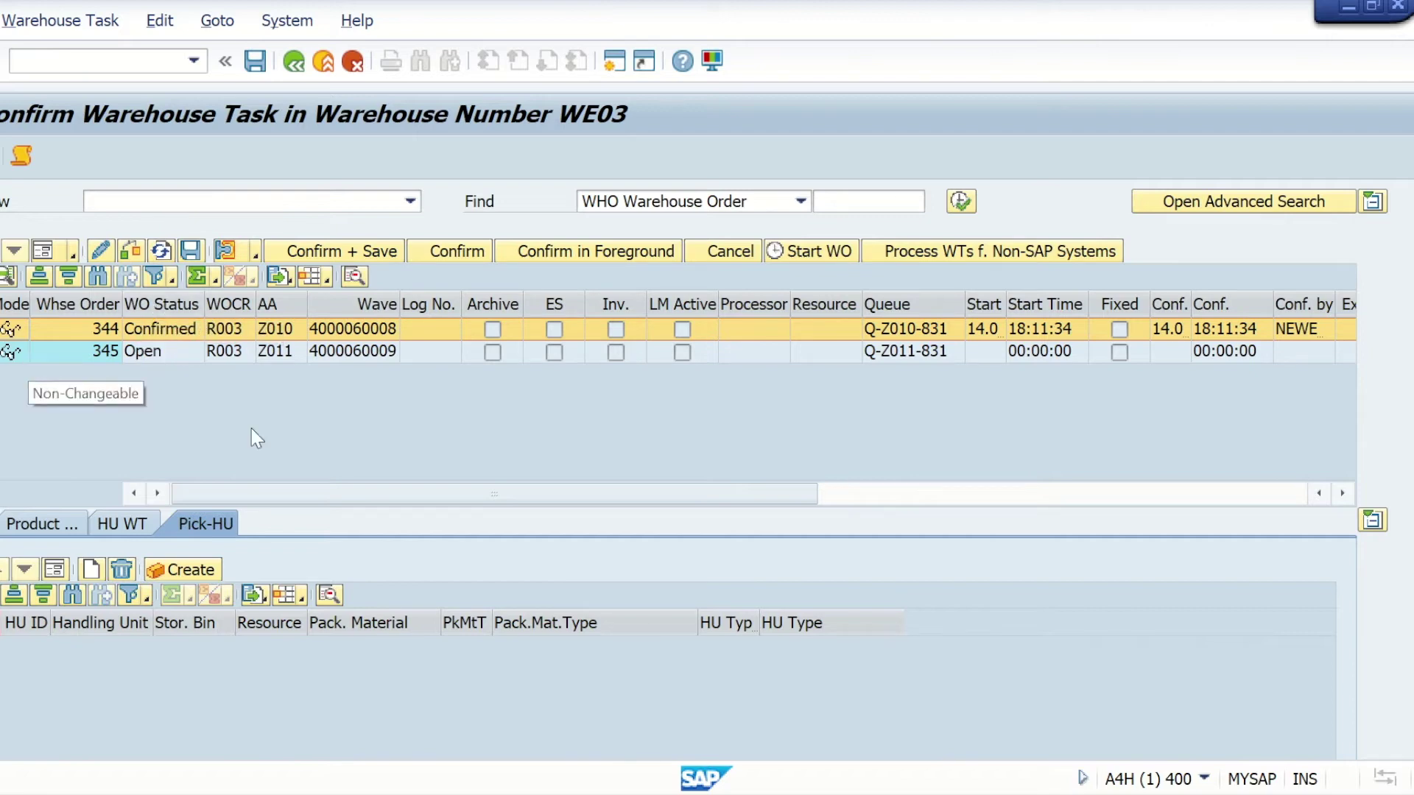
# Step: Confirm warehouse order 345 with a TEST-PALLET pick handling unit (HU 3) and save
pyautogui.press('Down')
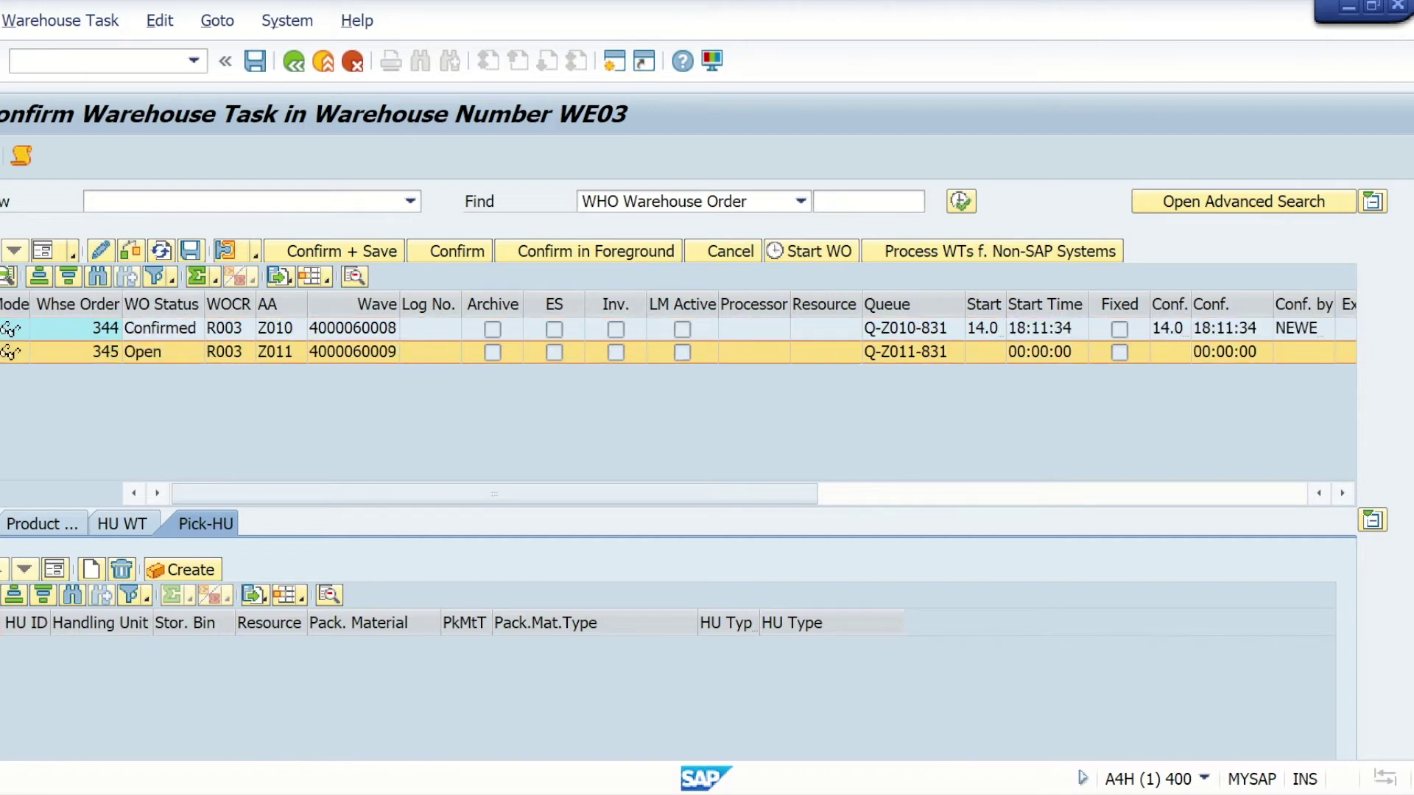
pyautogui.click(42, 523)
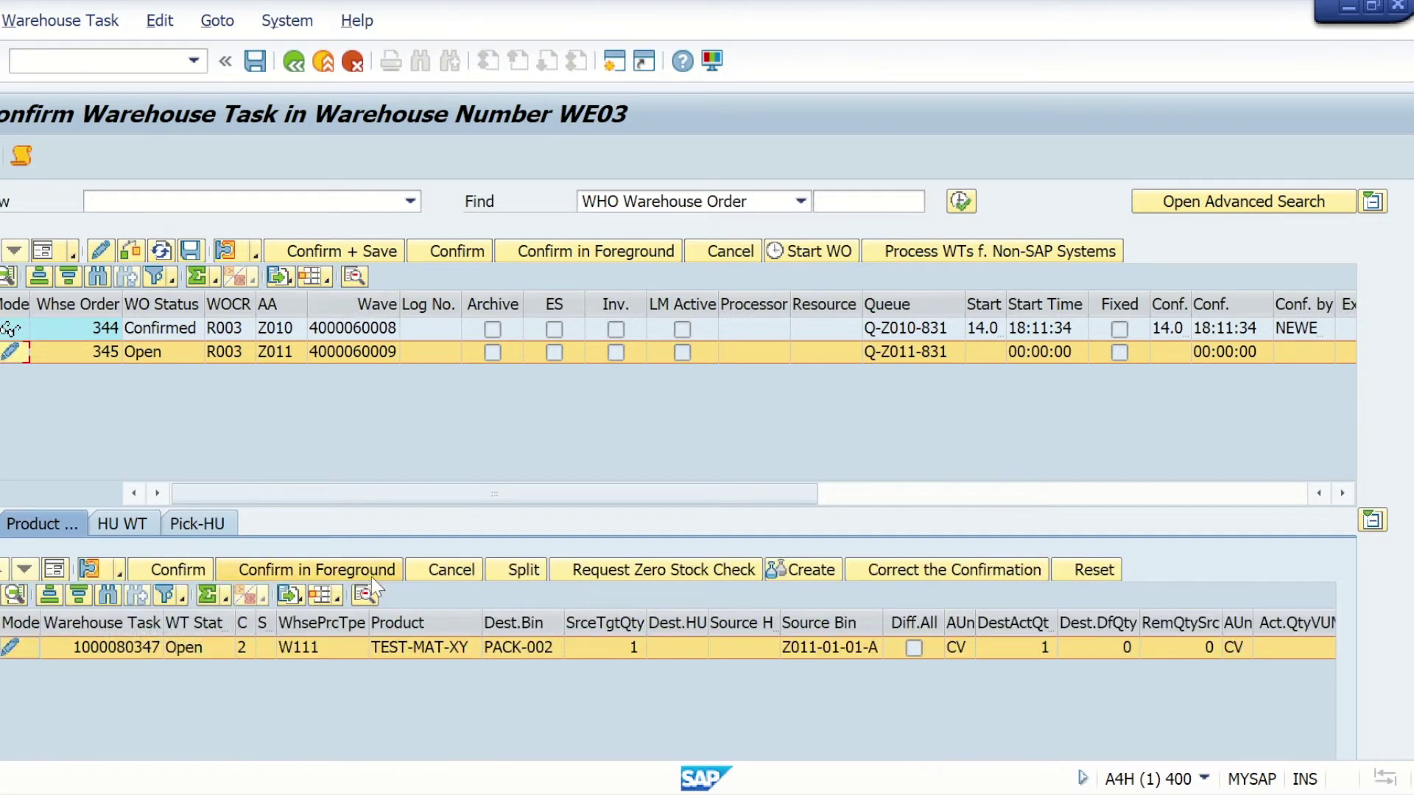
pyautogui.click(206, 529)
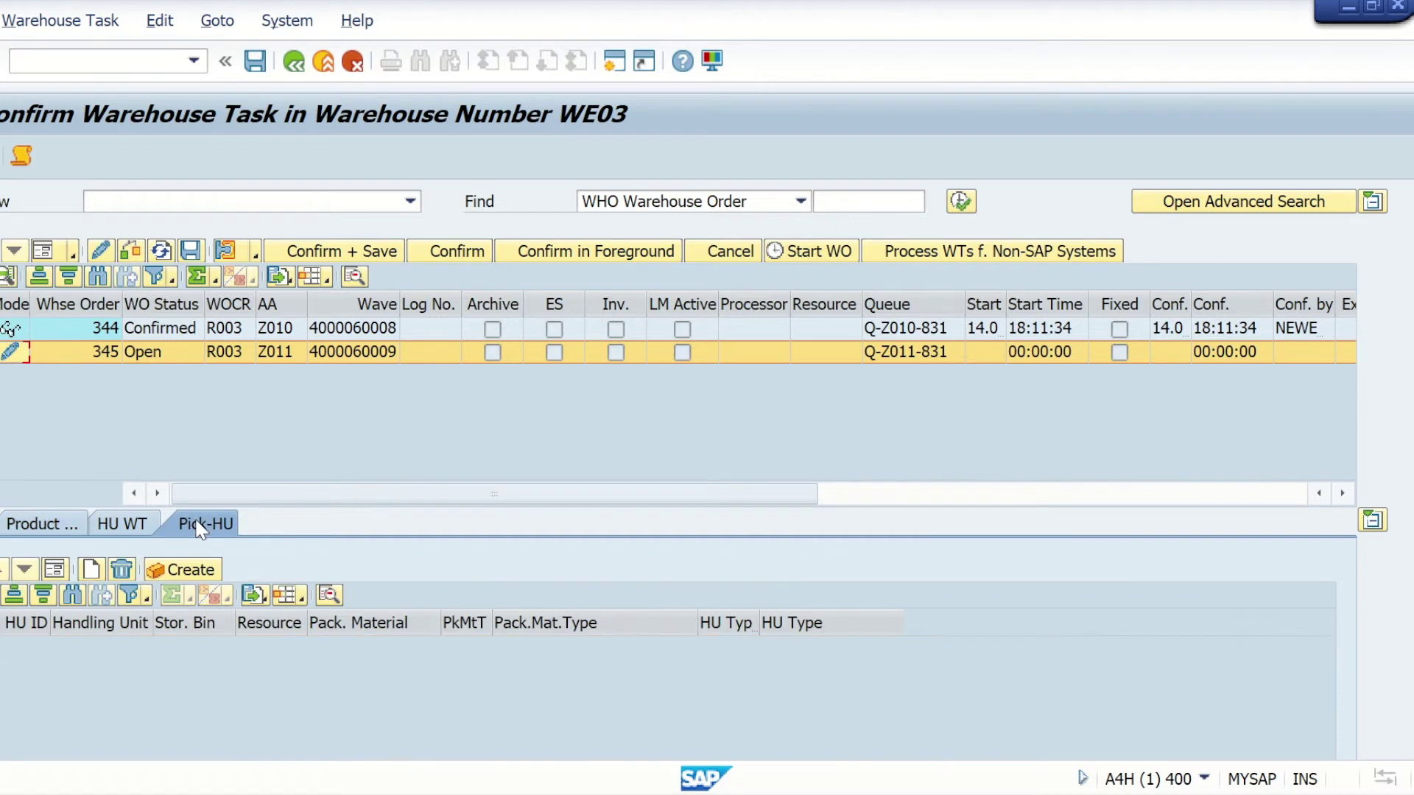
pyautogui.click(165, 572)
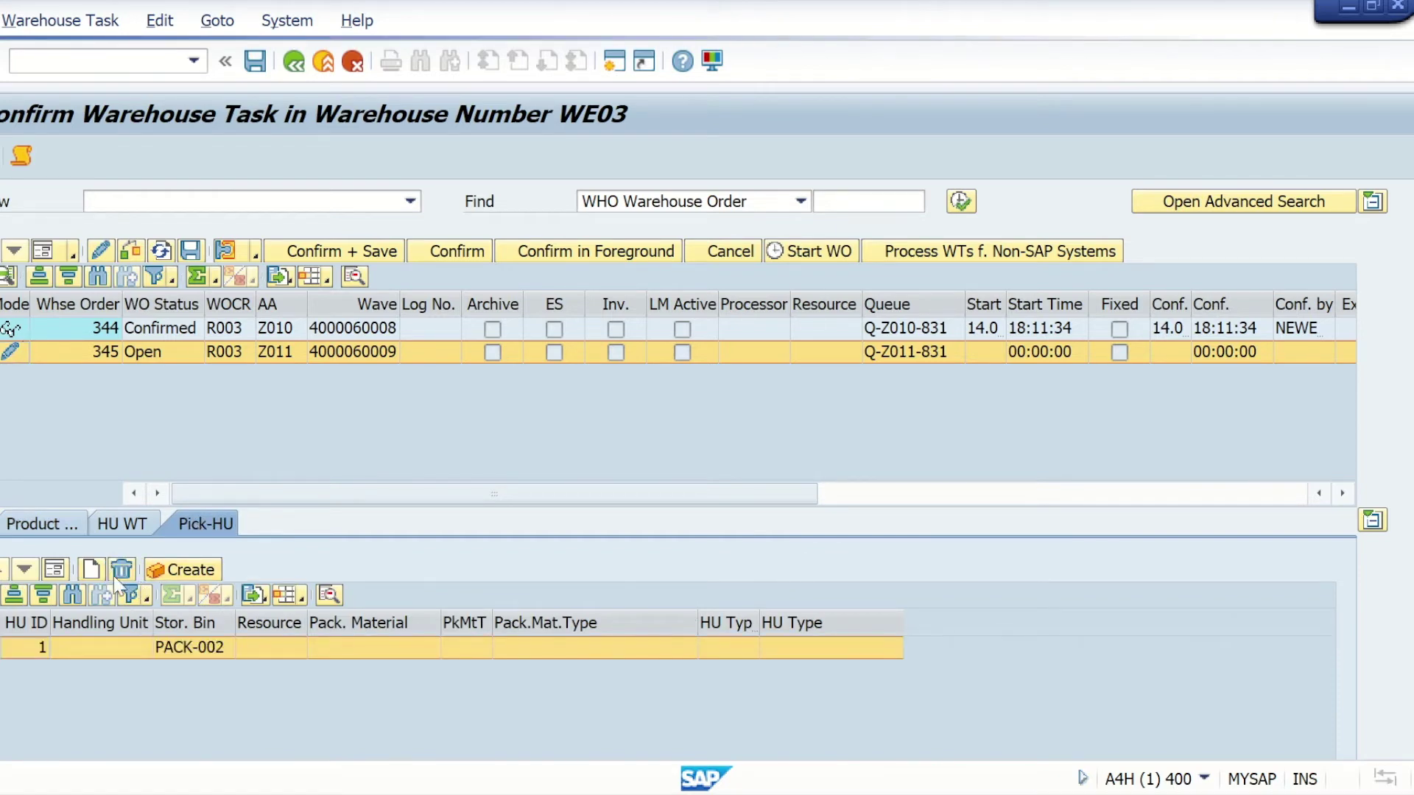
pyautogui.click(368, 650)
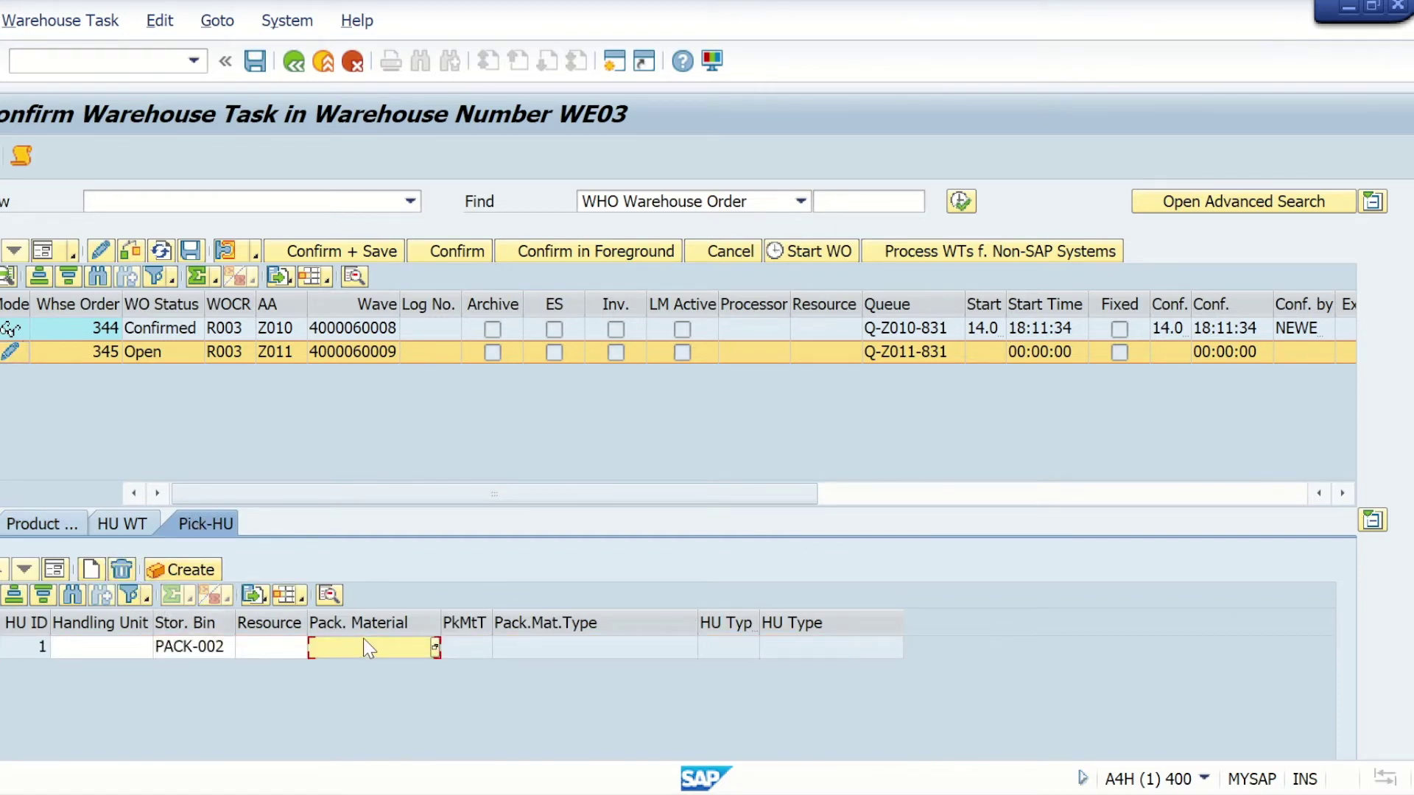
pyautogui.write('test-')
pyautogui.write('pallet')
pyautogui.click(105, 653)
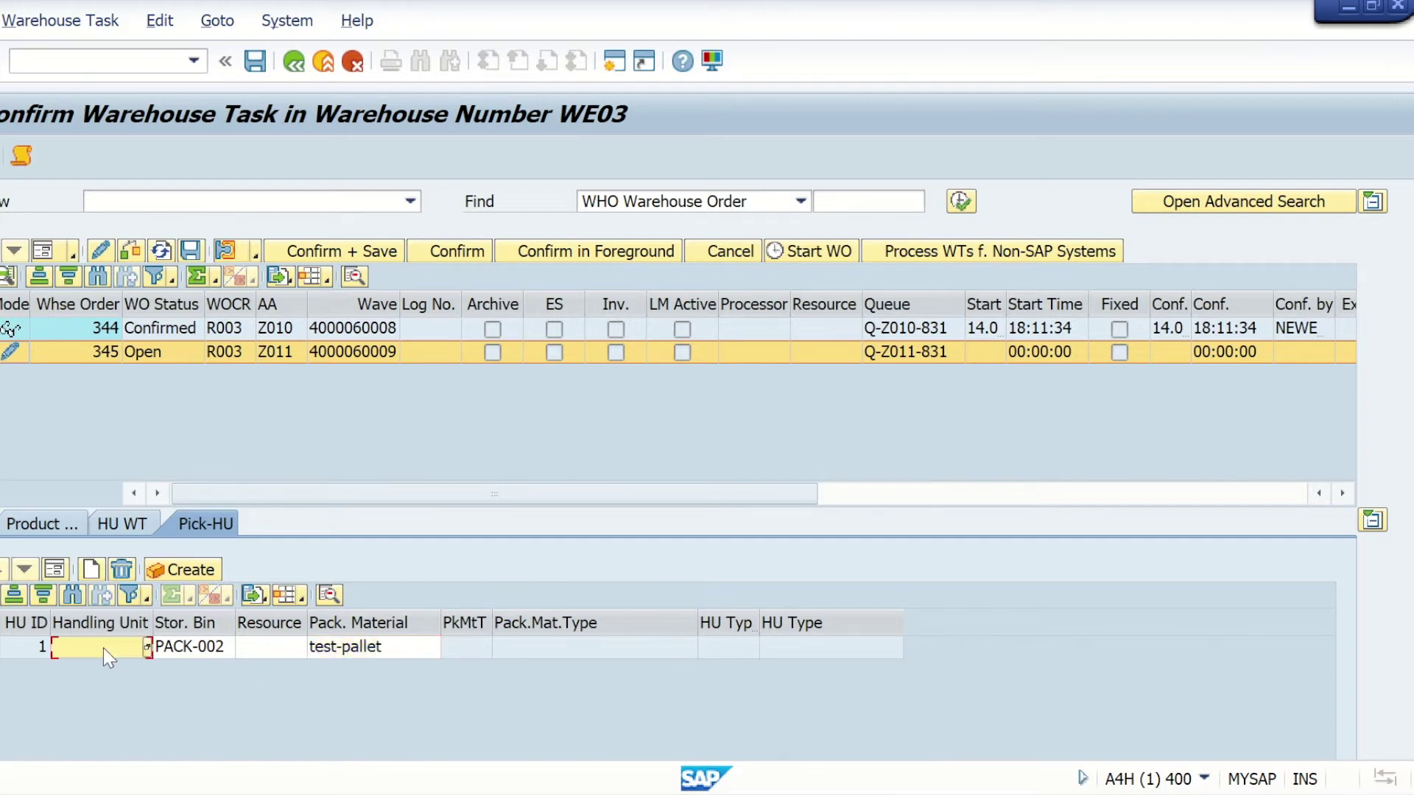
pyautogui.write('3')
pyautogui.press('Return')
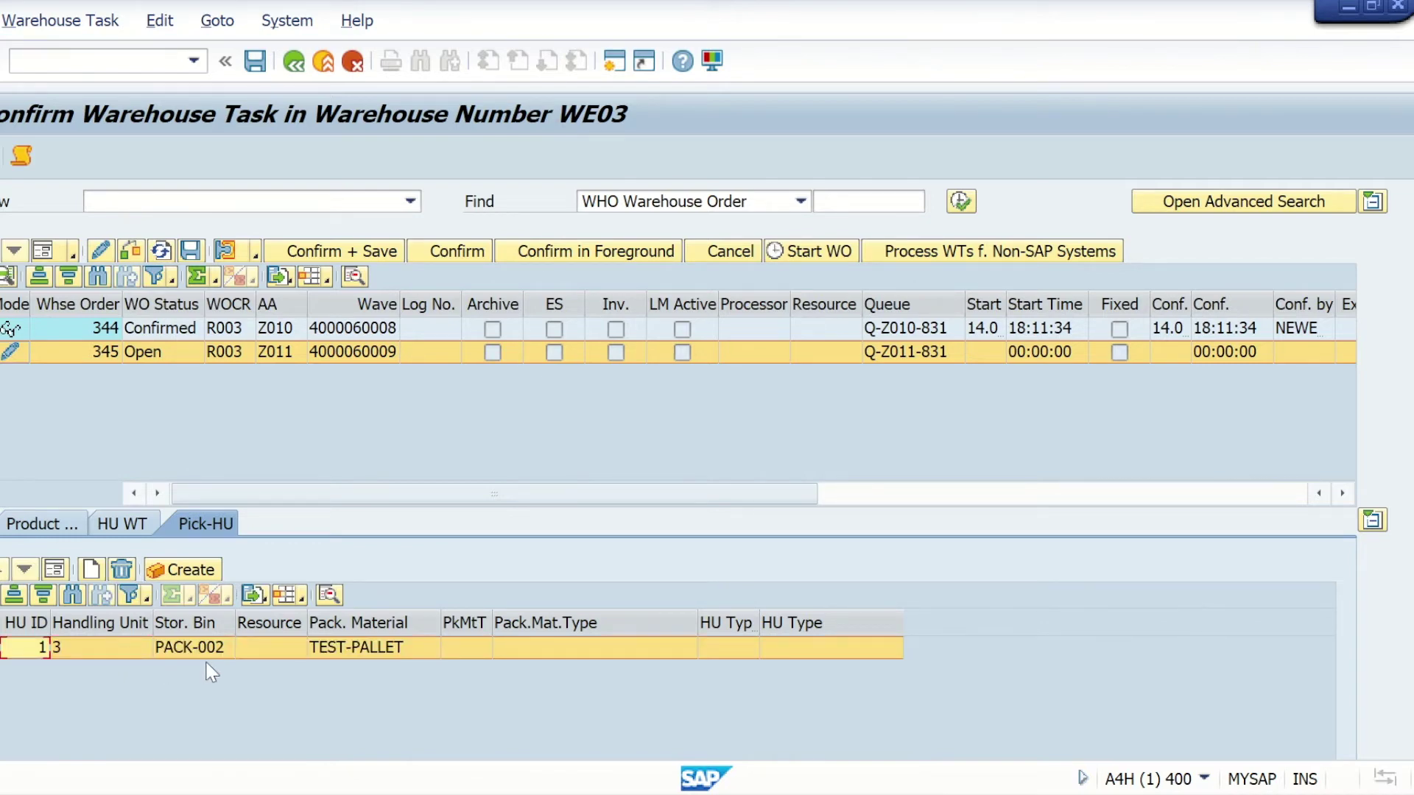
pyautogui.click(188, 572)
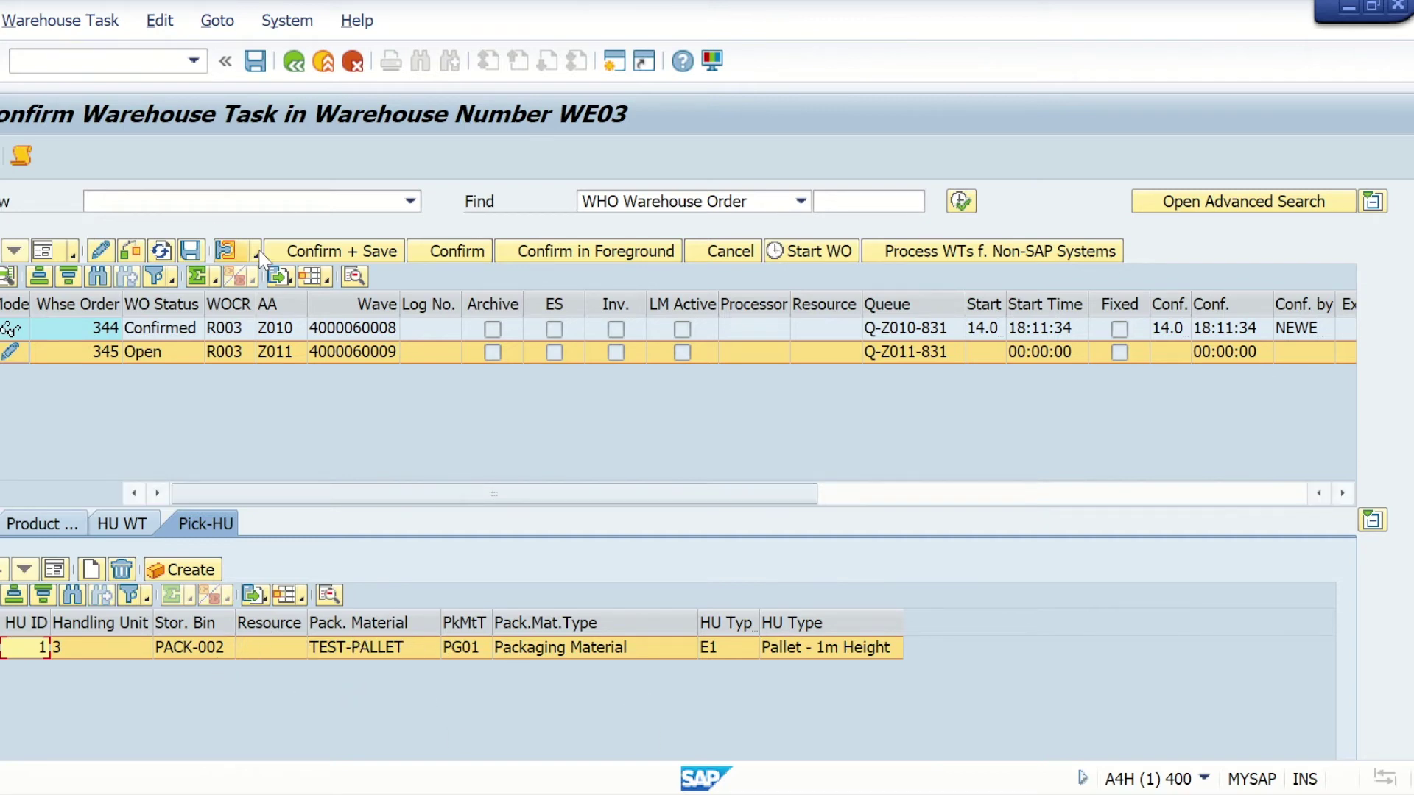
pyautogui.click(321, 258)
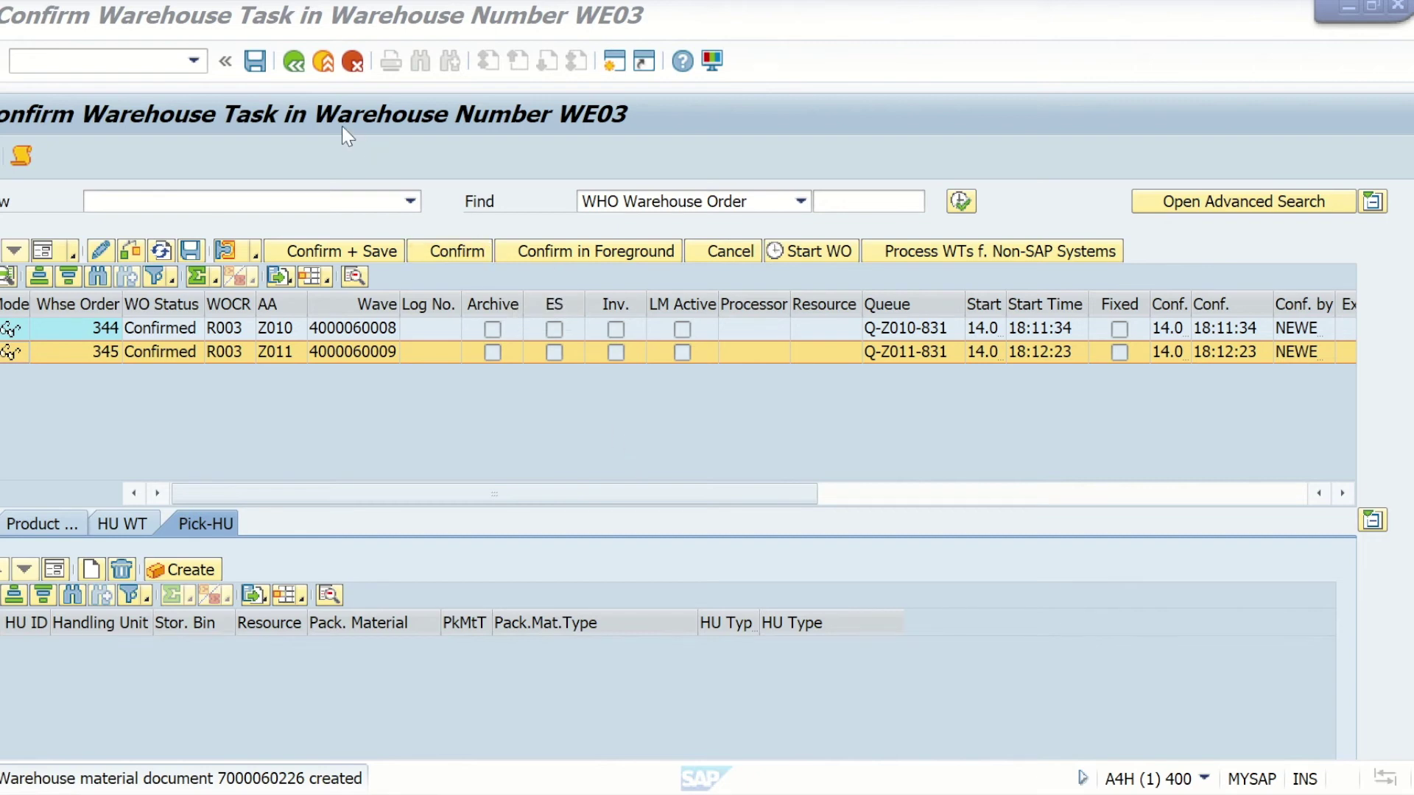
pyautogui.click(322, 63)
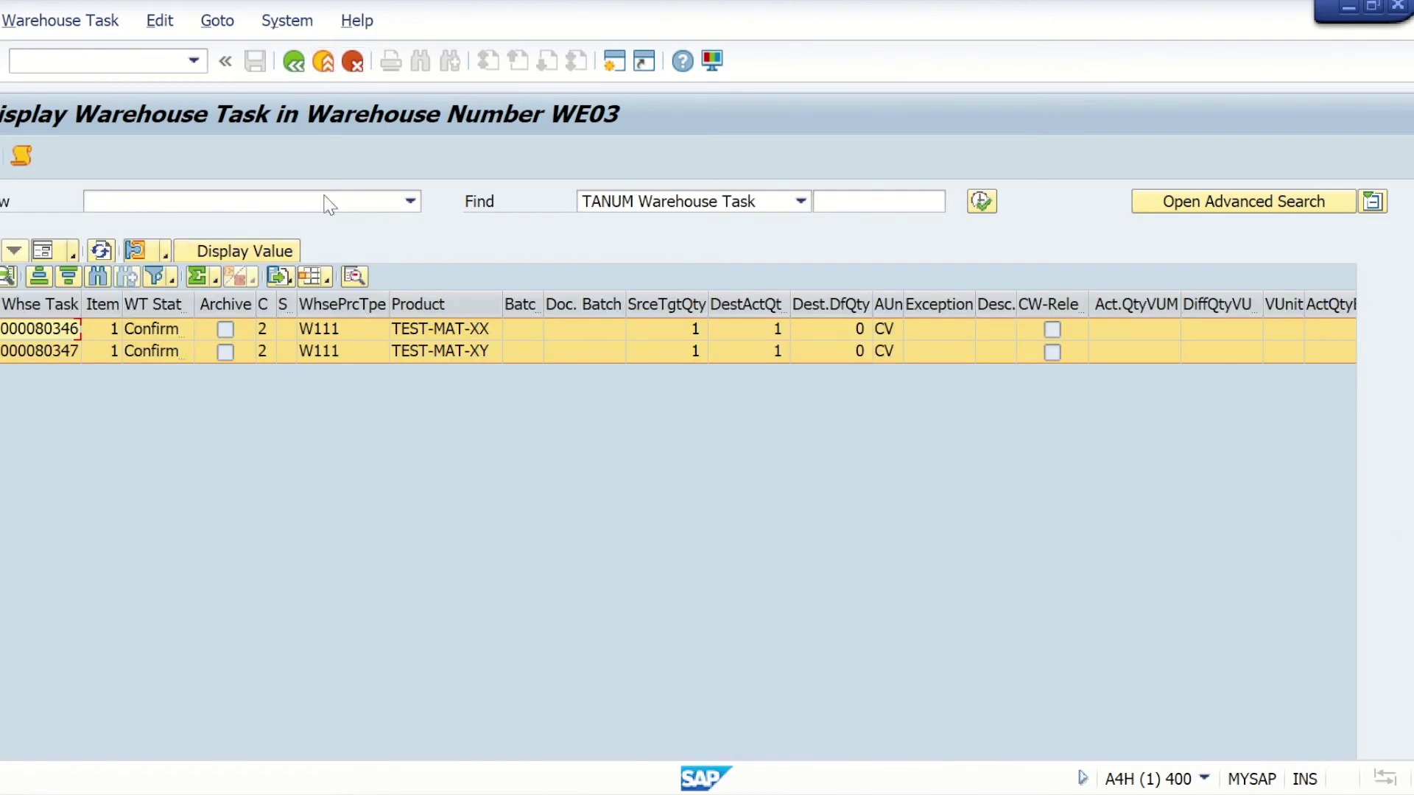
# Step: Refresh the outbound delivery order and post goods issue, creating outbound delivery 8708
pyautogui.click(324, 63)
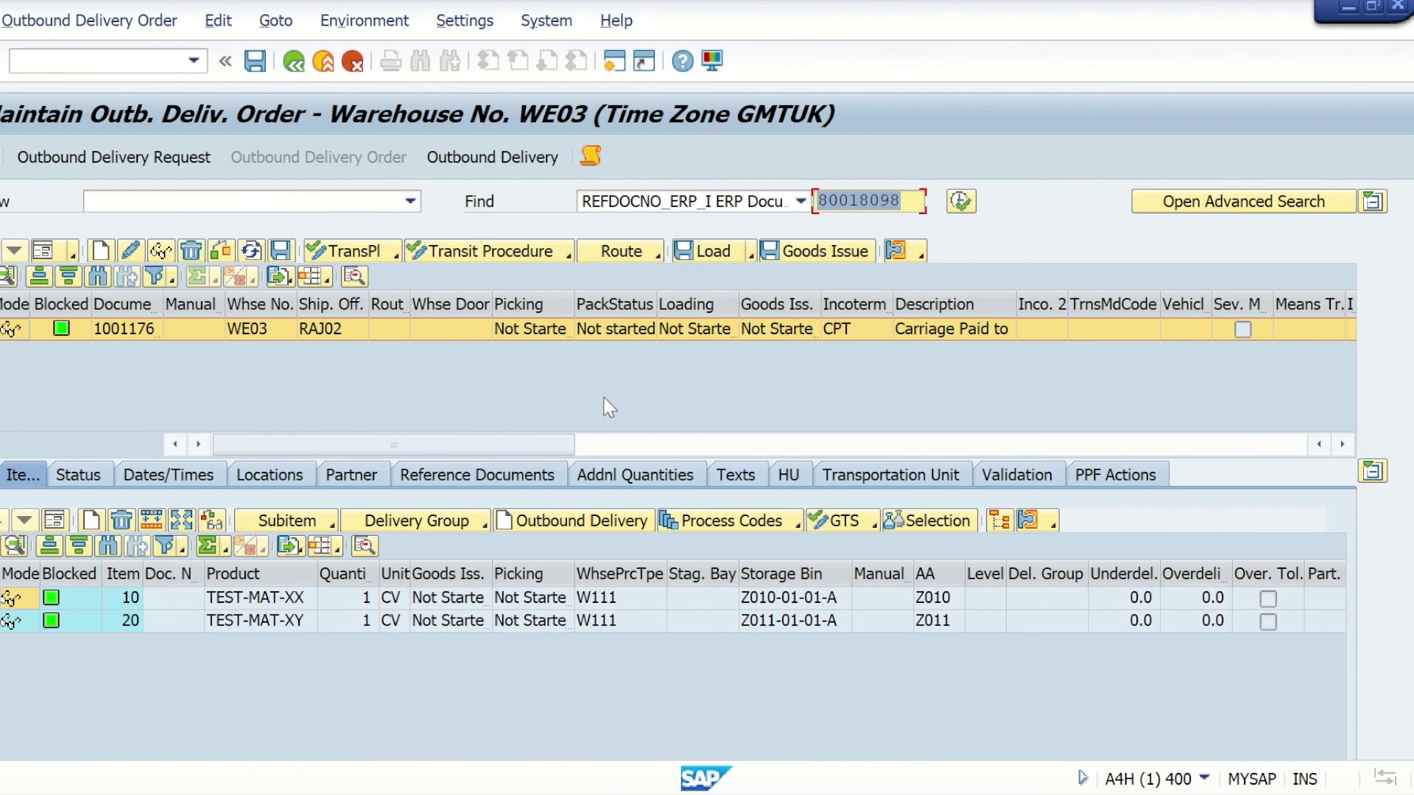
pyautogui.click(254, 251)
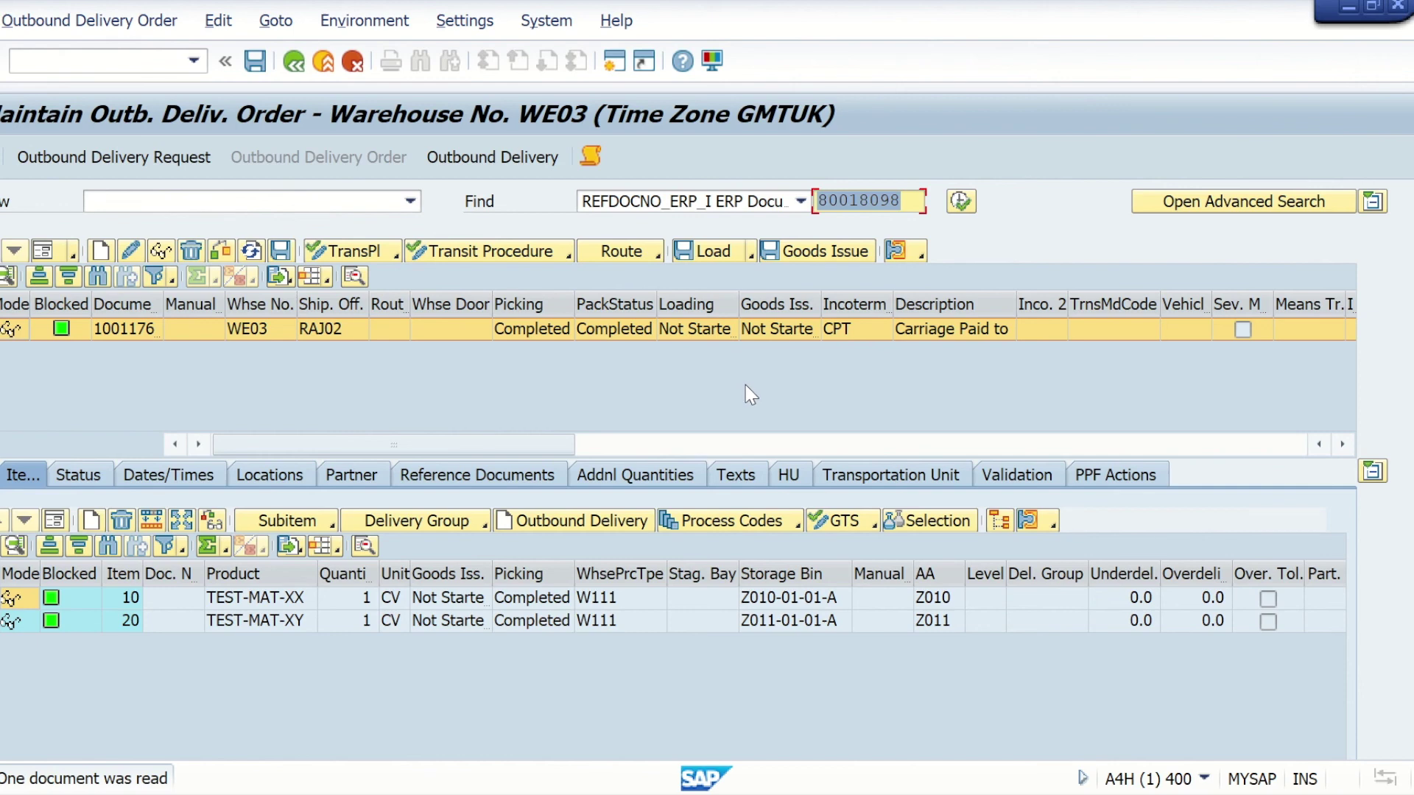
pyautogui.click(822, 262)
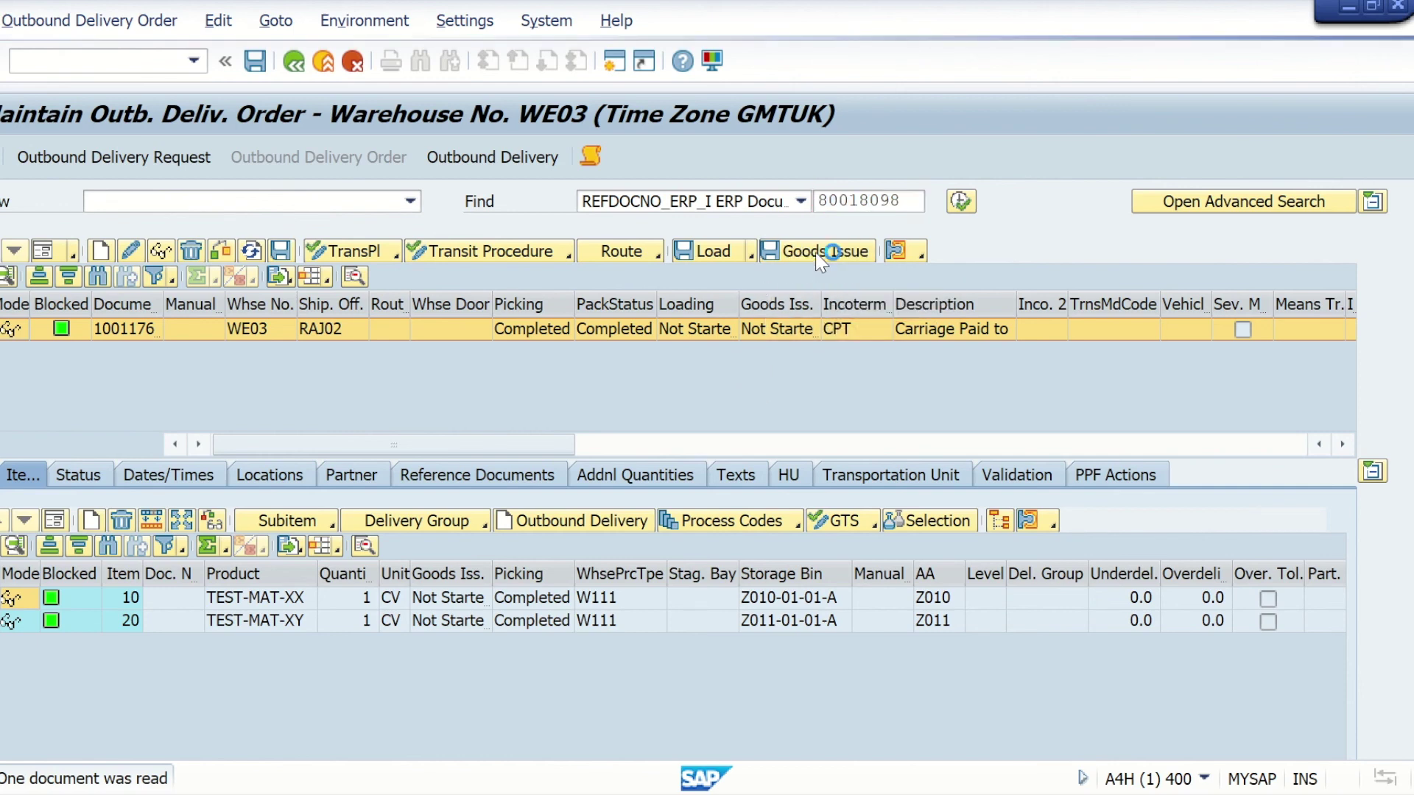